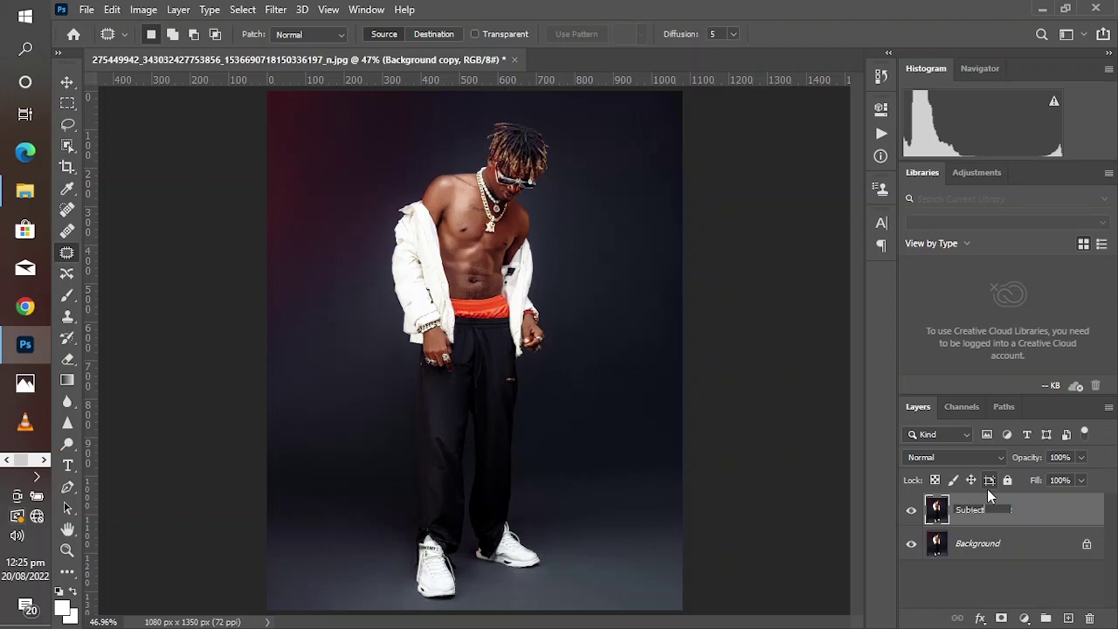
# Step: Confirm the copied photo layer's name as 'Subject' and pick the Object Selection tool
pyautogui.press('Return')
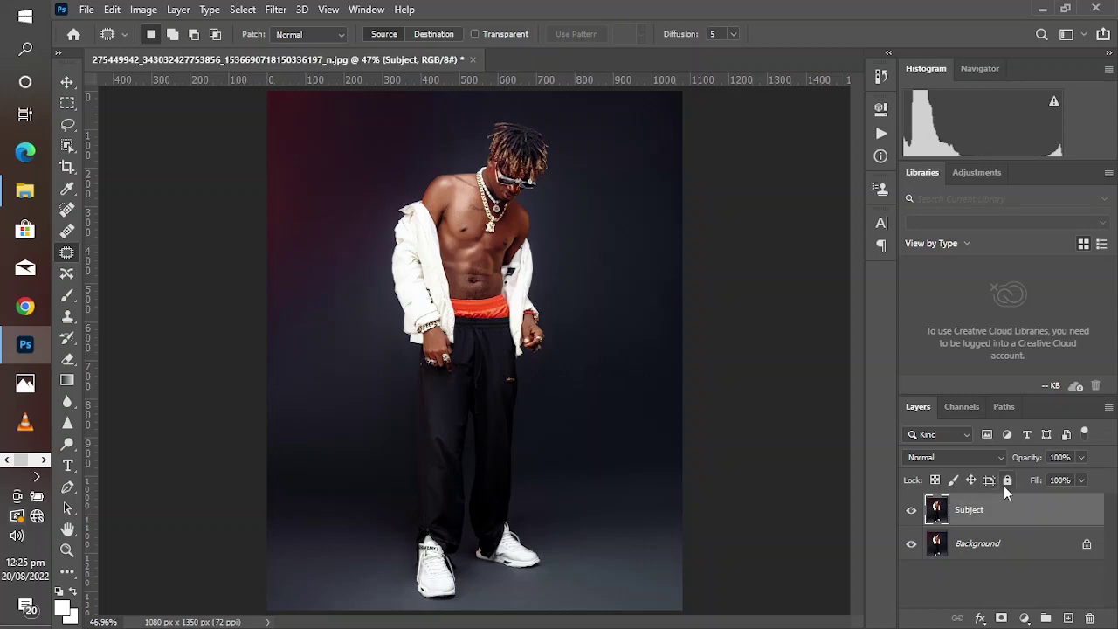
pyautogui.click(67, 145)
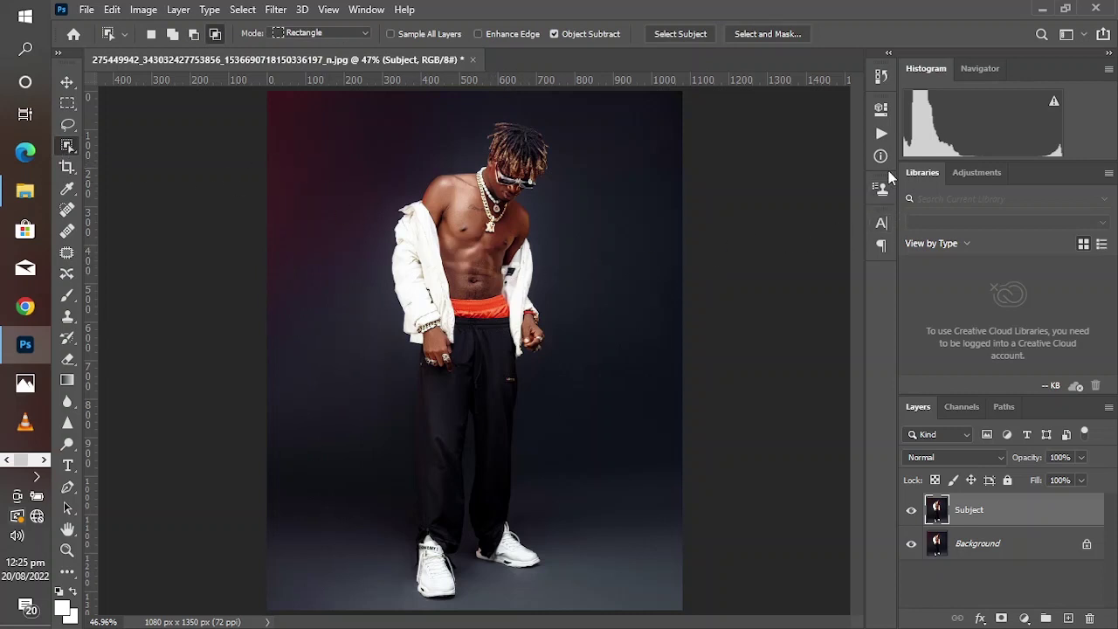
# Step: Apply Remove Background from the Subject layer's Properties to mask the man out of the grey backdrop
pyautogui.click(881, 156)
pyautogui.click(714, 103)
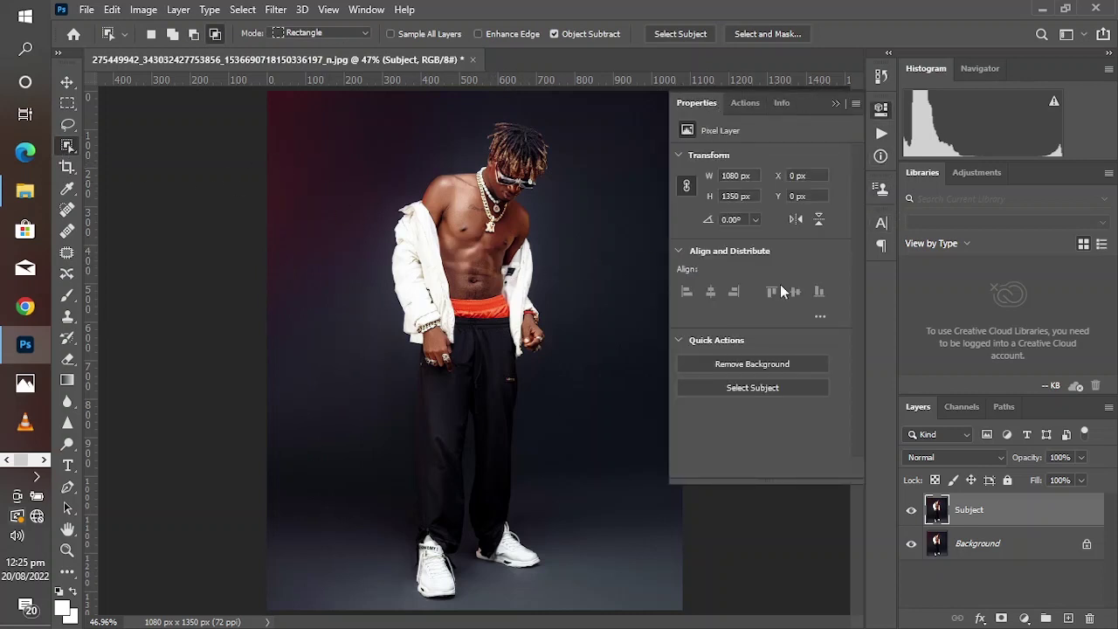
pyautogui.click(761, 365)
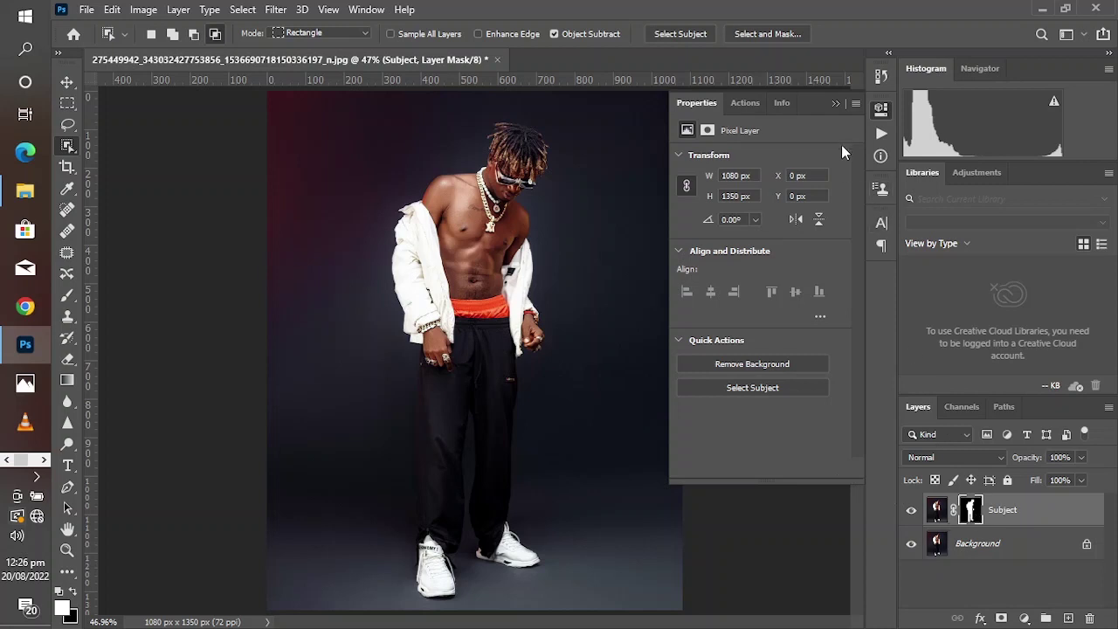
pyautogui.click(835, 104)
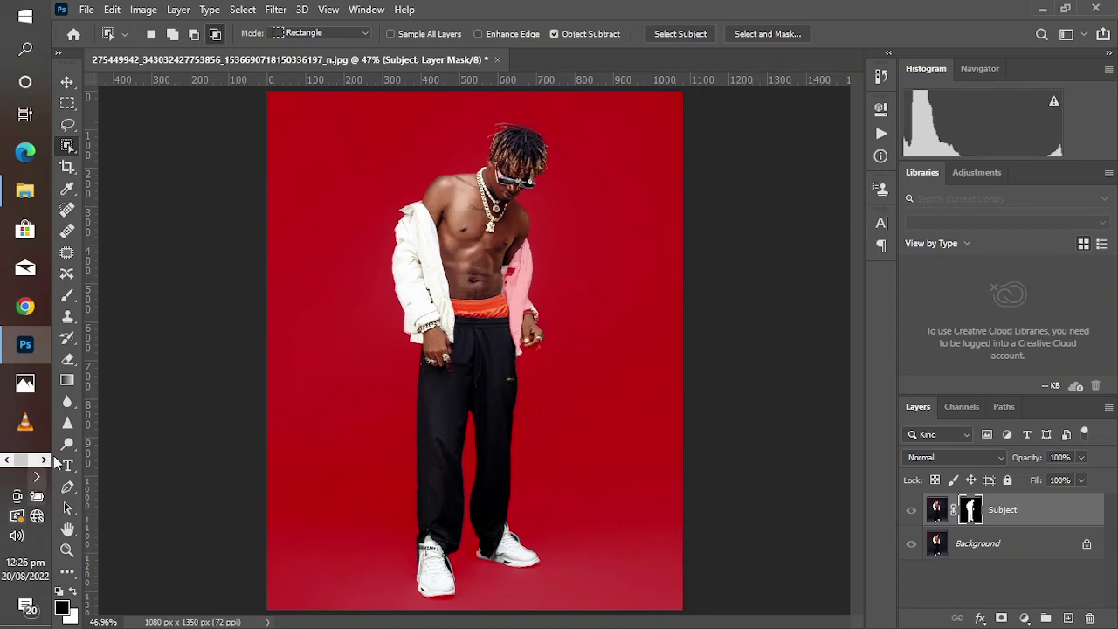
# Step: Zoom in on the man's chest and choose a 100 px Soft Round brush
pyautogui.click(67, 550)
pyautogui.moveTo(459, 207); pyautogui.dragTo(607, 379)
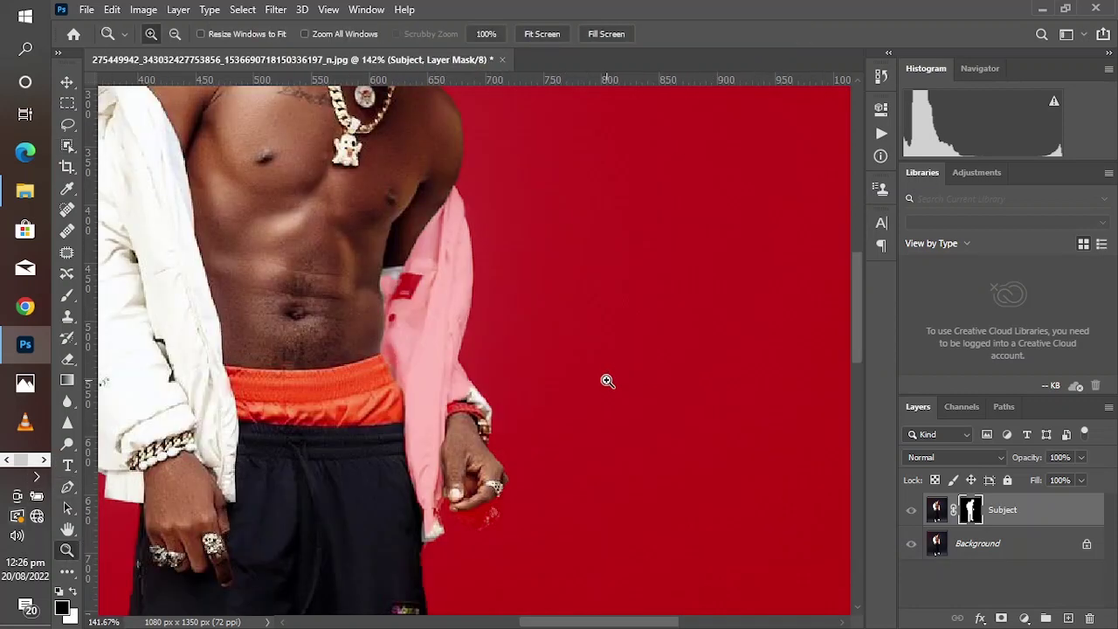
pyautogui.click(67, 294)
pyautogui.press('[')
pyautogui.press('[')
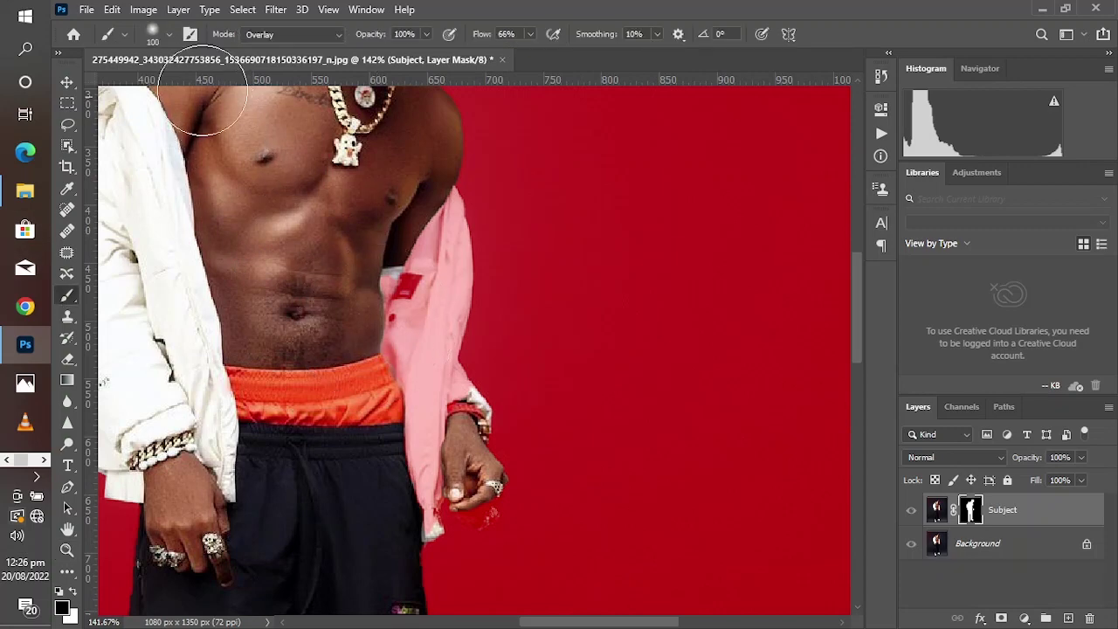
pyautogui.click(170, 35)
pyautogui.click(181, 214)
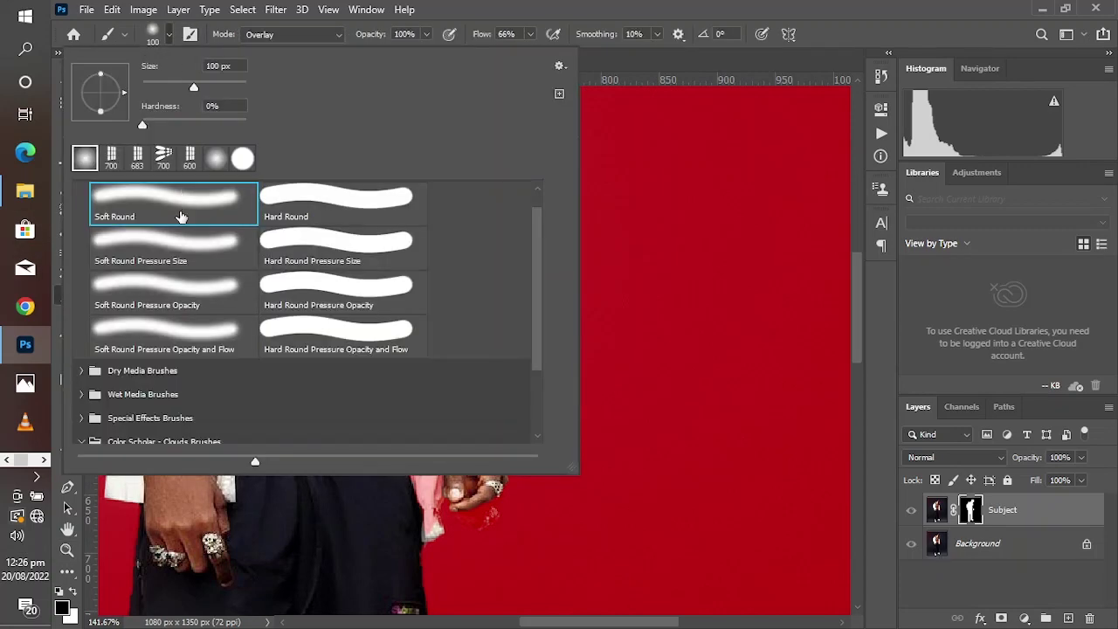
pyautogui.click(597, 8)
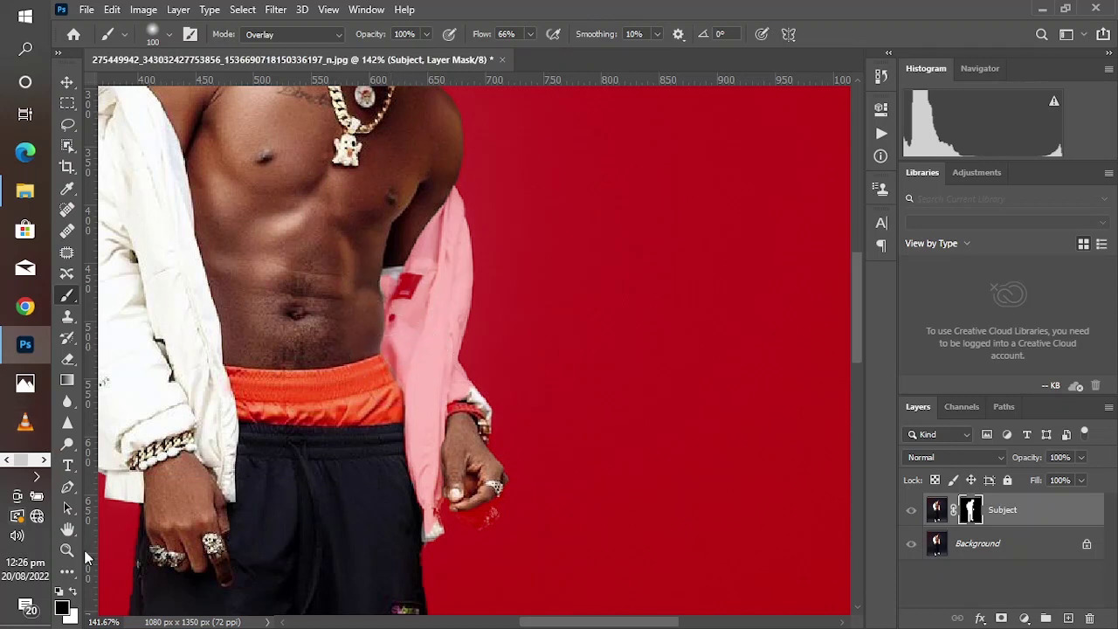
# Step: Make white the foreground colour and set the brush flow to 100%
pyautogui.click(74, 594)
pyautogui.moveTo(481, 34); pyautogui.dragTo(567, 44)
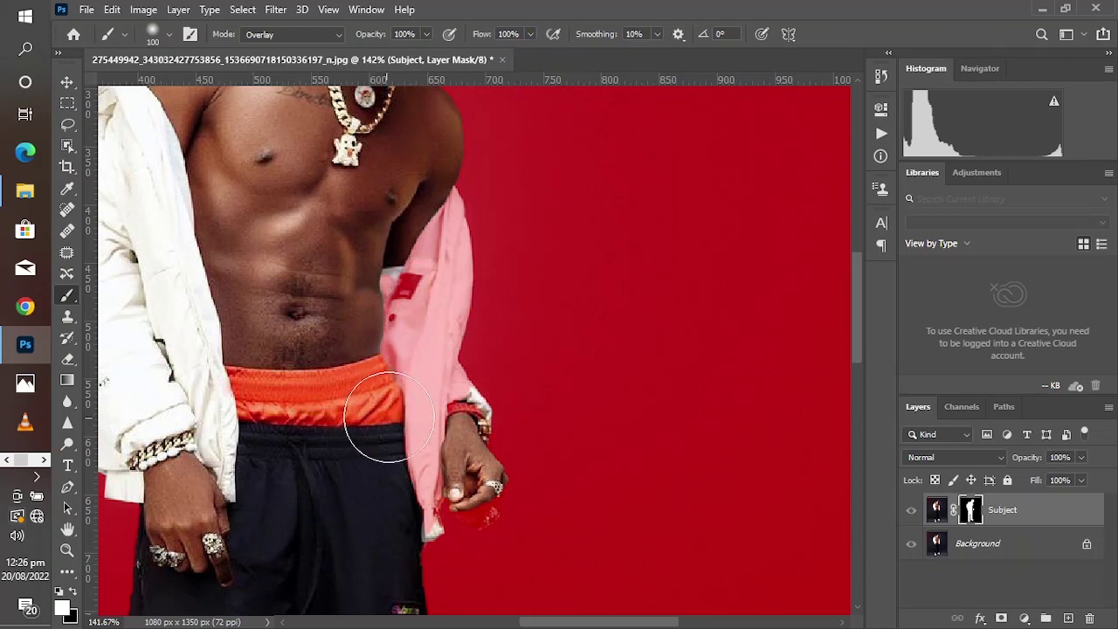
pyautogui.click(59, 53)
pyautogui.click(85, 349)
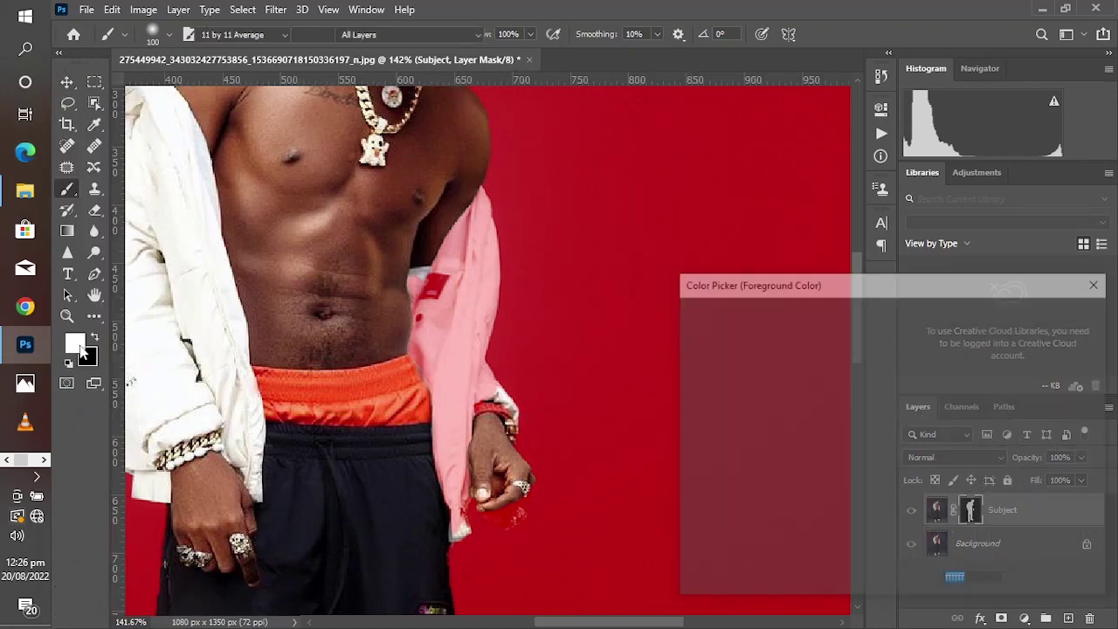
pyautogui.click(1046, 317)
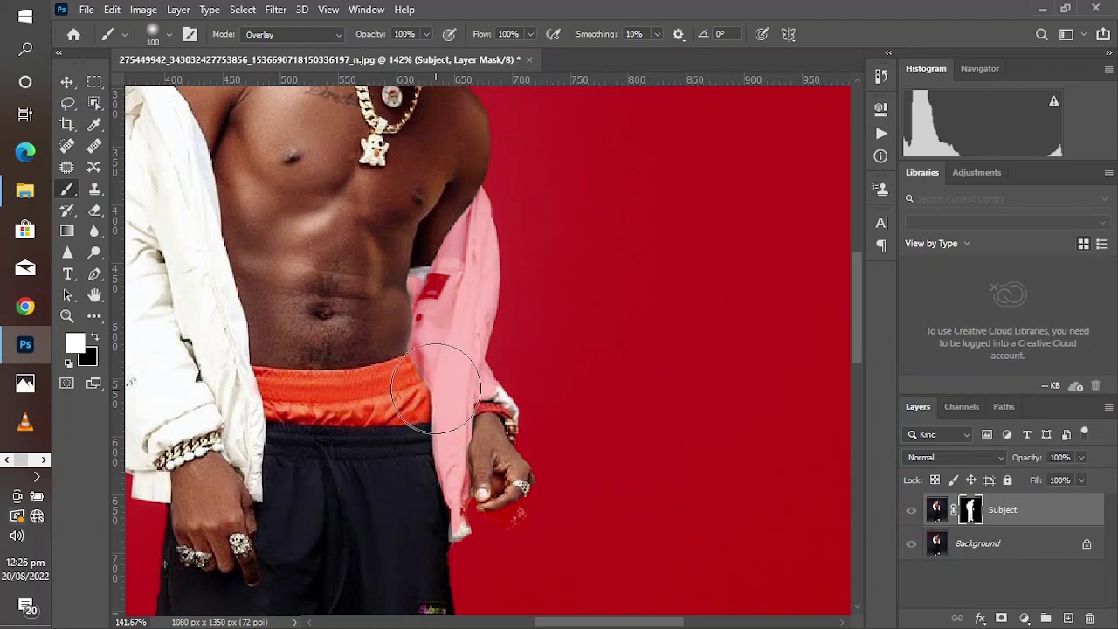
# Step: In Normal mode, paint white over the shirt edge and hand with 40 px, then 30 px brushes
pyautogui.click(267, 34)
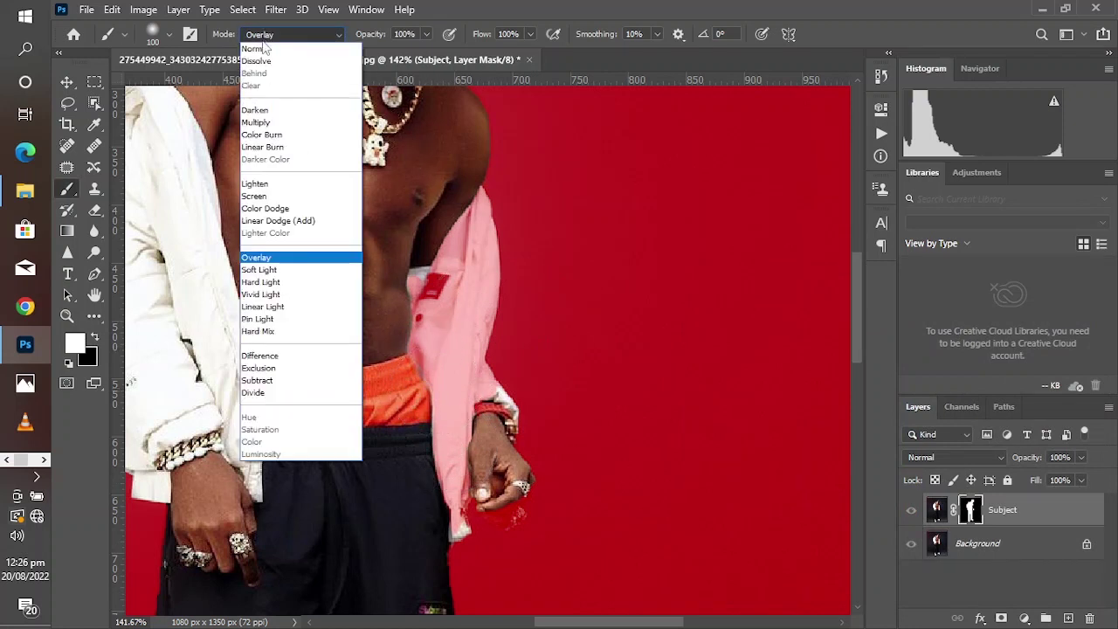
pyautogui.click(265, 50)
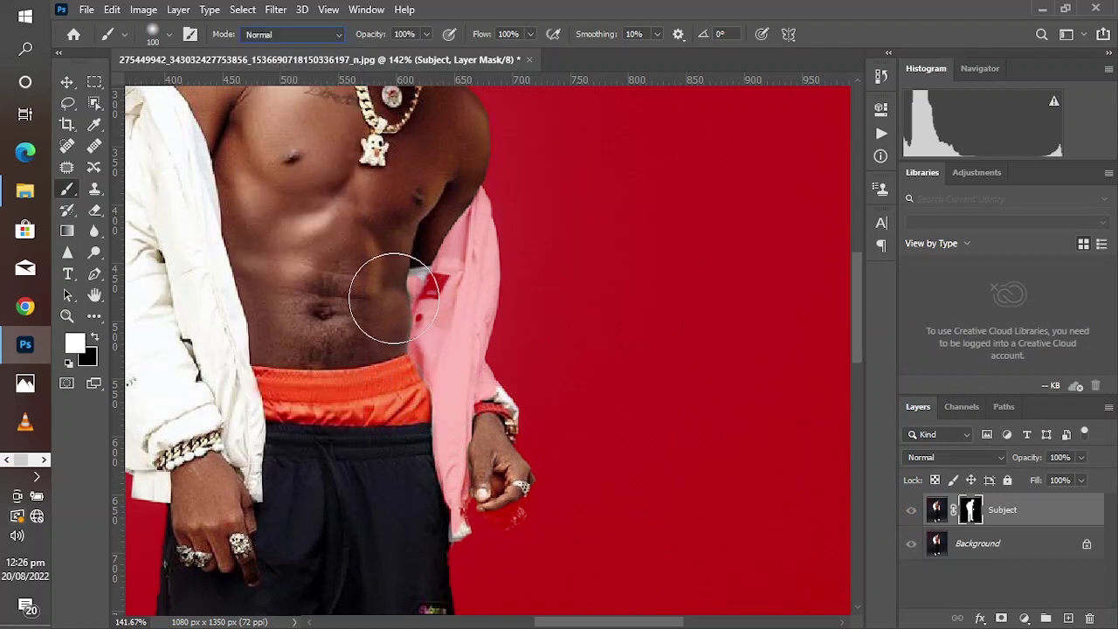
pyautogui.moveTo(415, 388)
pyautogui.mouseDown()
pyautogui.moveTo(399, 270)
pyautogui.moveTo(399, 466)
pyautogui.moveTo(415, 496)
pyautogui.mouseUp()
pyautogui.press('[')
pyautogui.press('[')
pyautogui.press('[')
pyautogui.press('[')
pyautogui.press('[')
pyautogui.press('[')
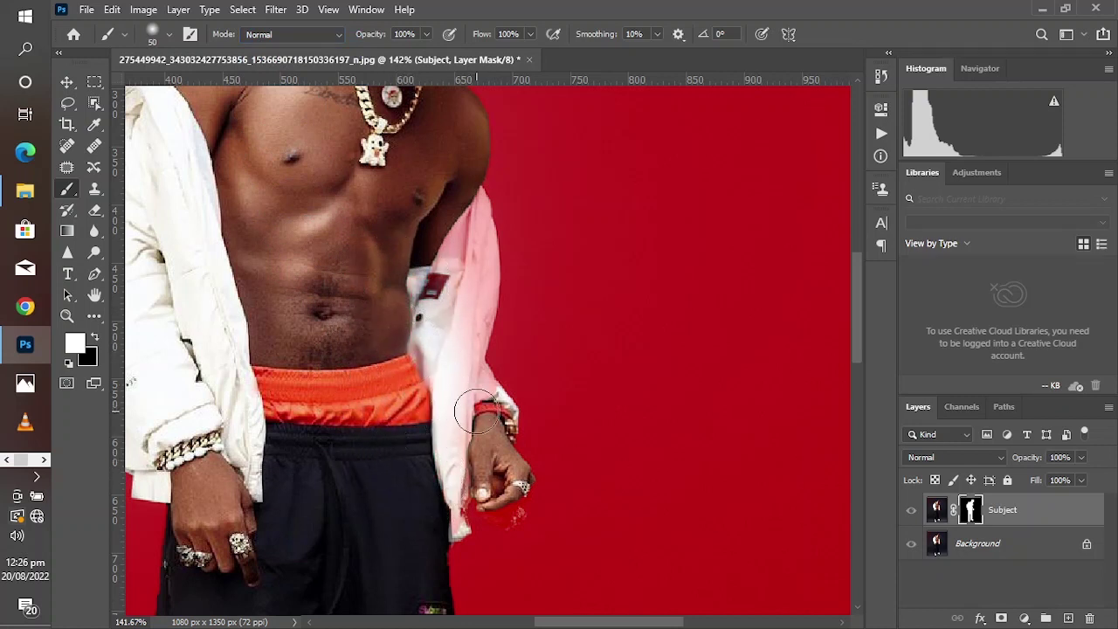
pyautogui.moveTo(466, 380)
pyautogui.mouseDown()
pyautogui.moveTo(453, 327)
pyautogui.moveTo(455, 310)
pyautogui.moveTo(464, 352)
pyautogui.moveTo(456, 202)
pyautogui.moveTo(470, 229)
pyautogui.moveTo(465, 201)
pyautogui.moveTo(466, 326)
pyautogui.moveTo(477, 276)
pyautogui.moveTo(459, 351)
pyautogui.moveTo(468, 204)
pyautogui.mouseUp()
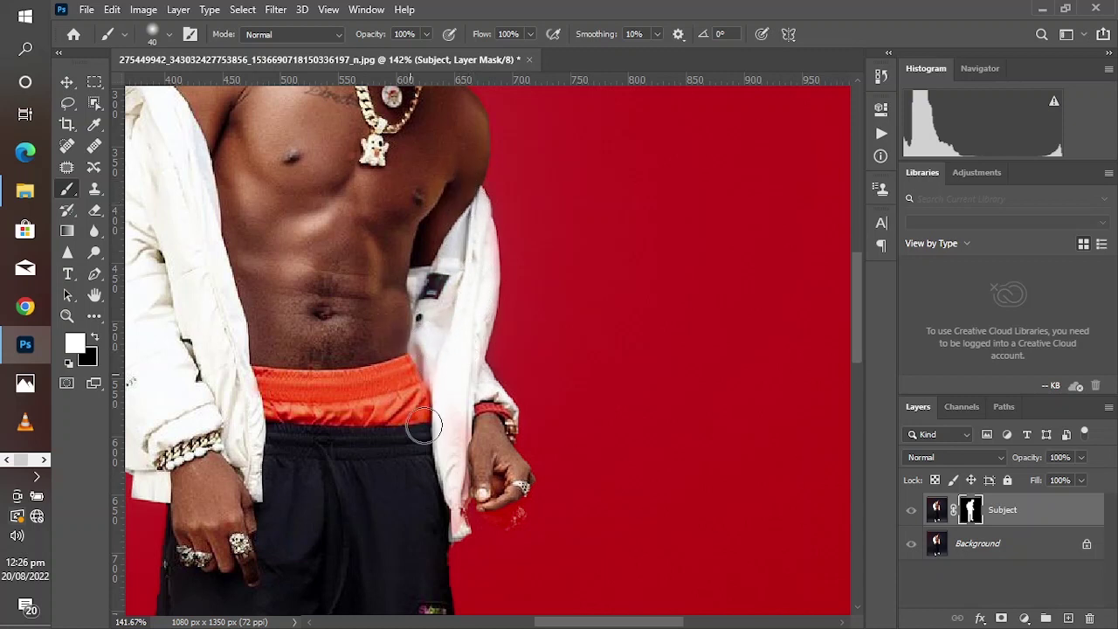
pyautogui.press('[')
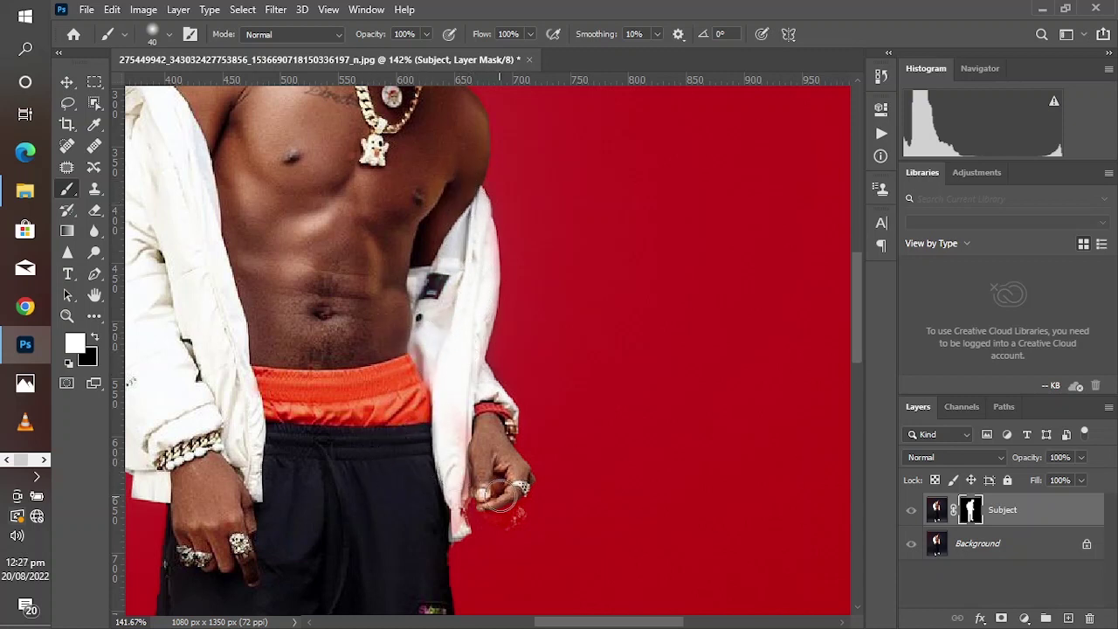
pyautogui.moveTo(485, 485)
pyautogui.mouseDown()
pyautogui.moveTo(491, 507)
pyautogui.moveTo(509, 503)
pyautogui.moveTo(479, 461)
pyautogui.mouseUp()
# Step: Toggle the red mask overlay to check the edges, then pan and zoom toward the head
pyautogui.press('\\')
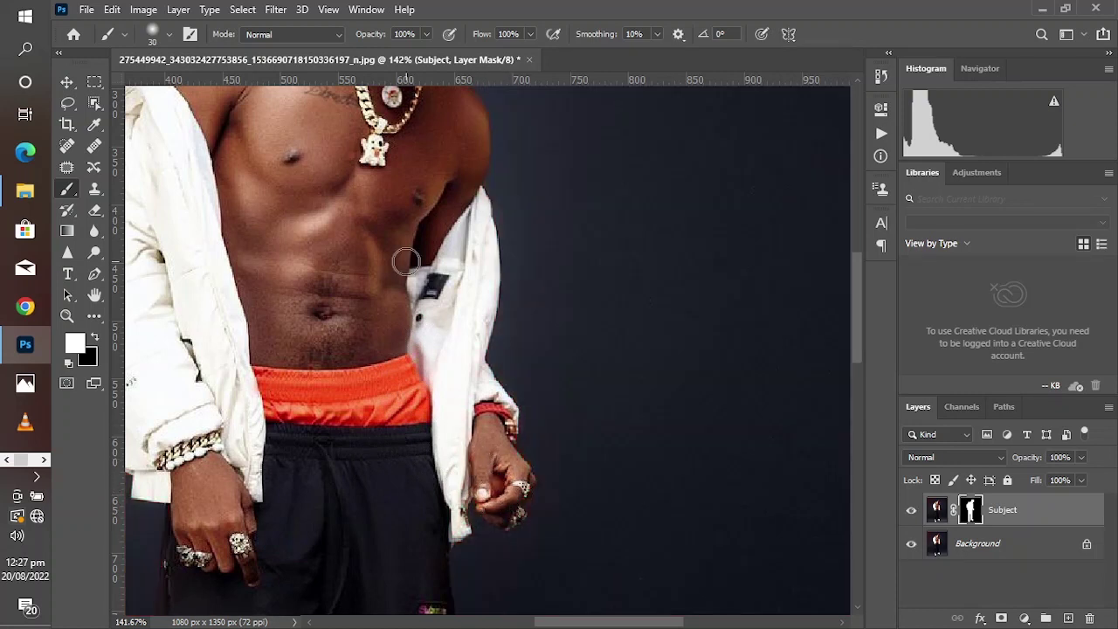
pyautogui.moveTo(377, 324); pyautogui.dragTo(486, 355)
pyautogui.press('\\')
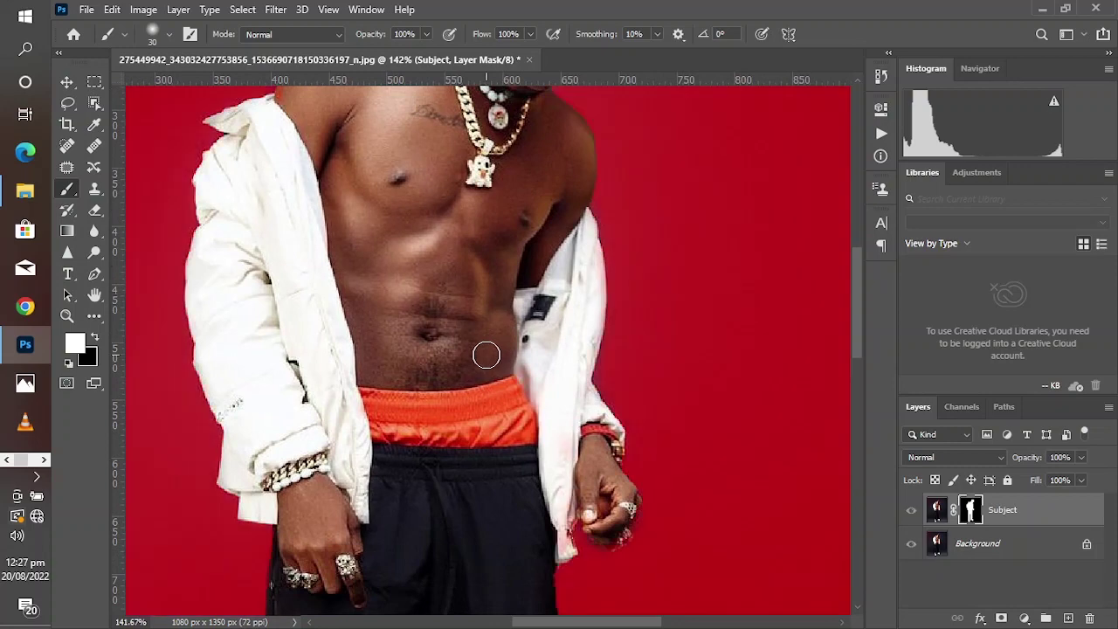
pyautogui.scroll(3, 524, 393)
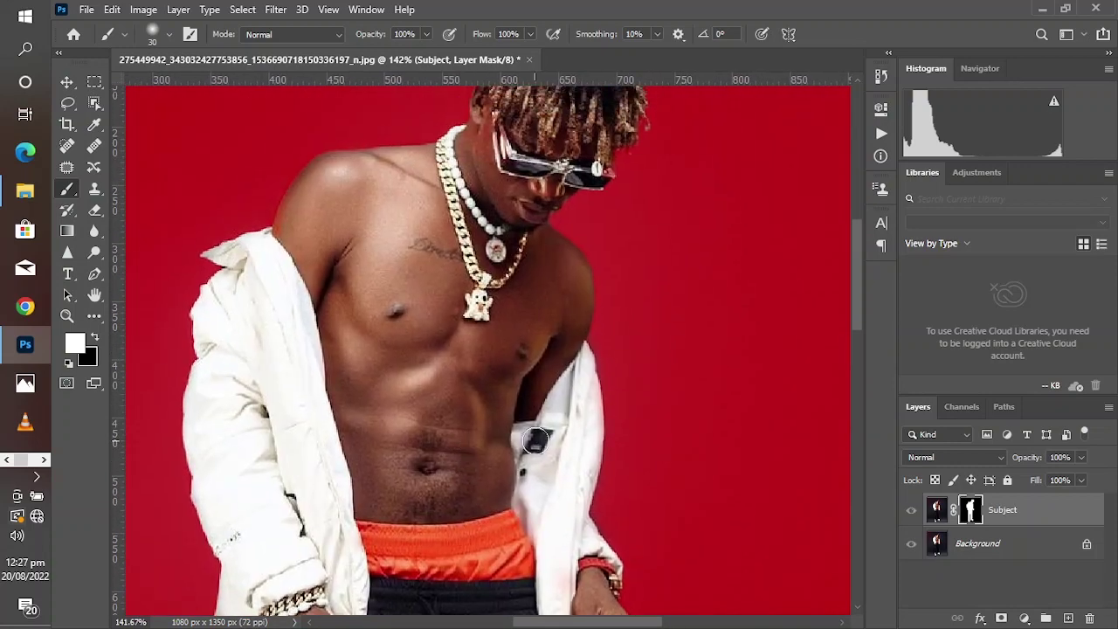
pyautogui.scroll(4, 572, 375)
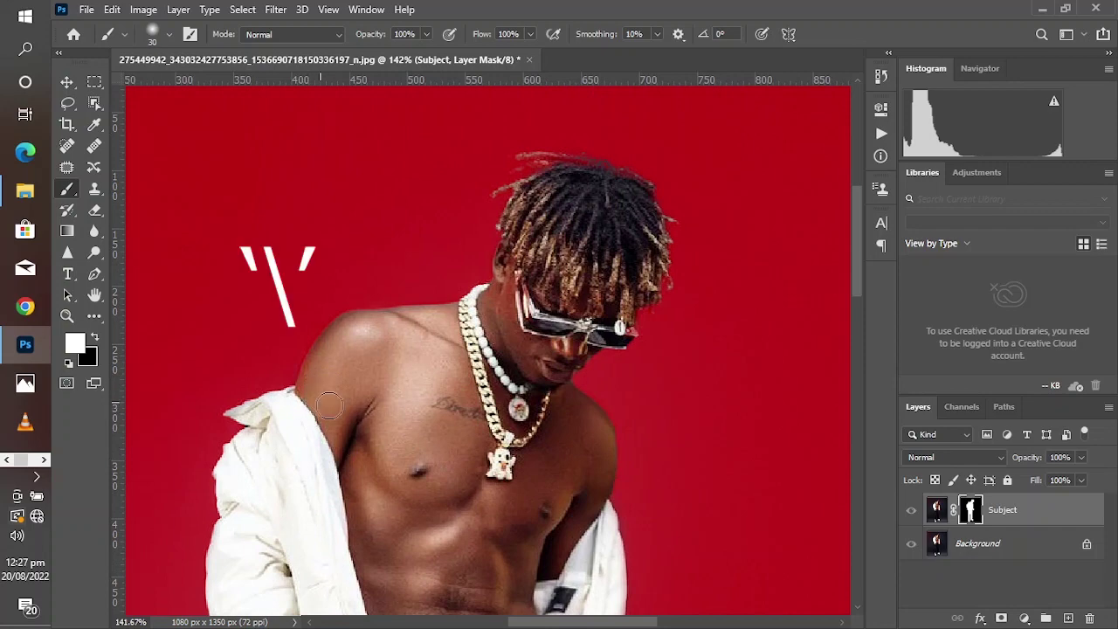
pyautogui.moveTo(529, 446)
pyautogui.mouseDown()
pyautogui.moveTo(528, 406)
pyautogui.moveTo(535, 465)
pyautogui.mouseUp()
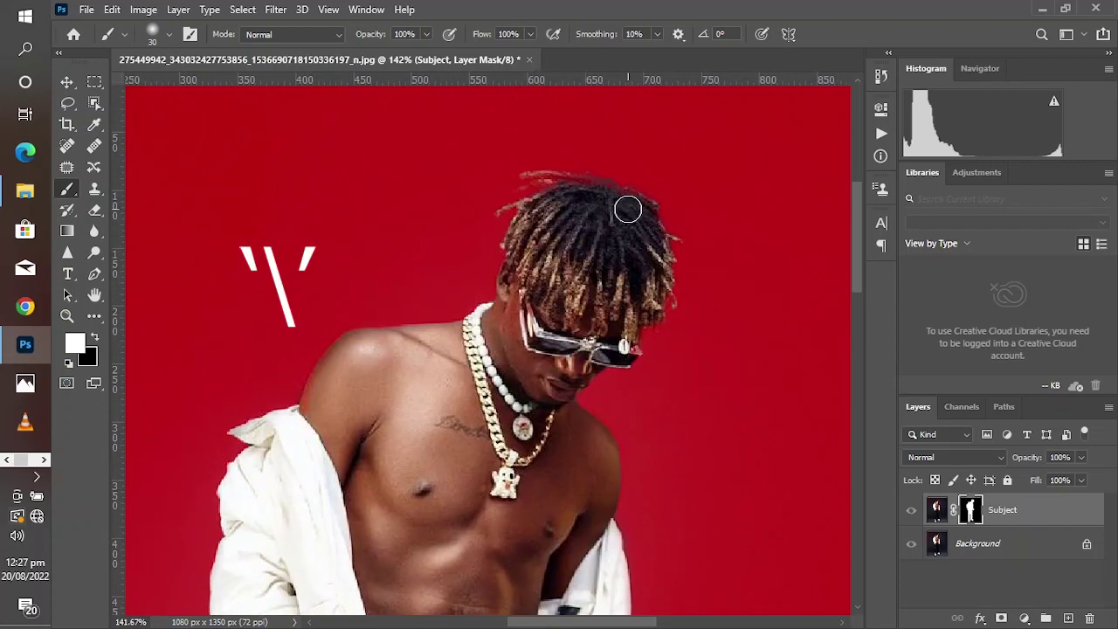
pyautogui.click(328, 9)
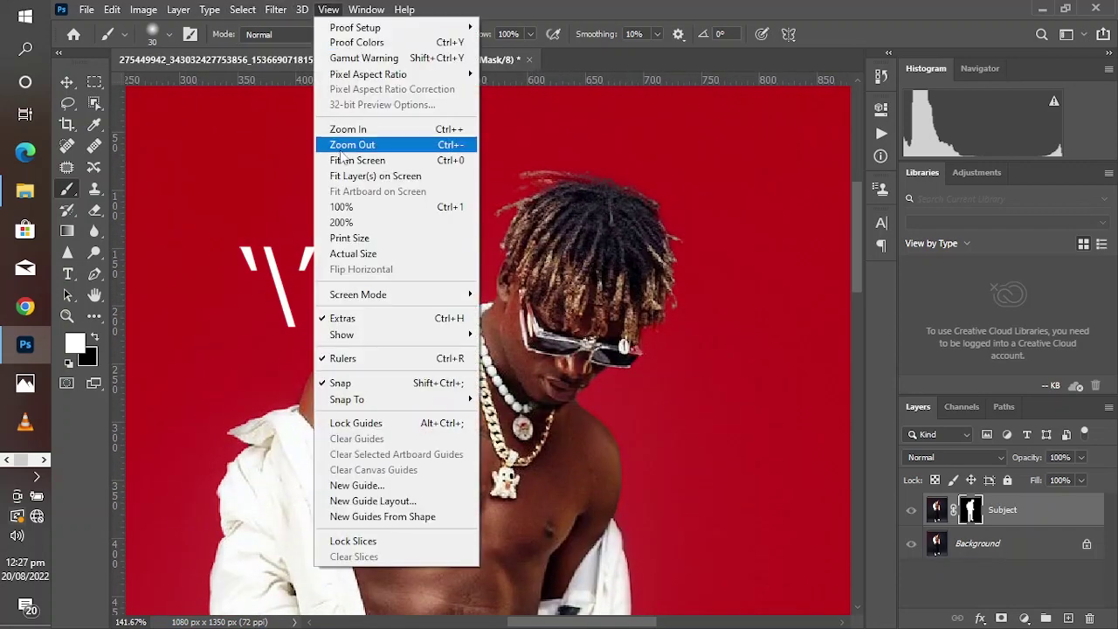
# Step: Fit the photo on screen, select Background, and create a new 1200 × 1500 px document
pyautogui.click(342, 164)
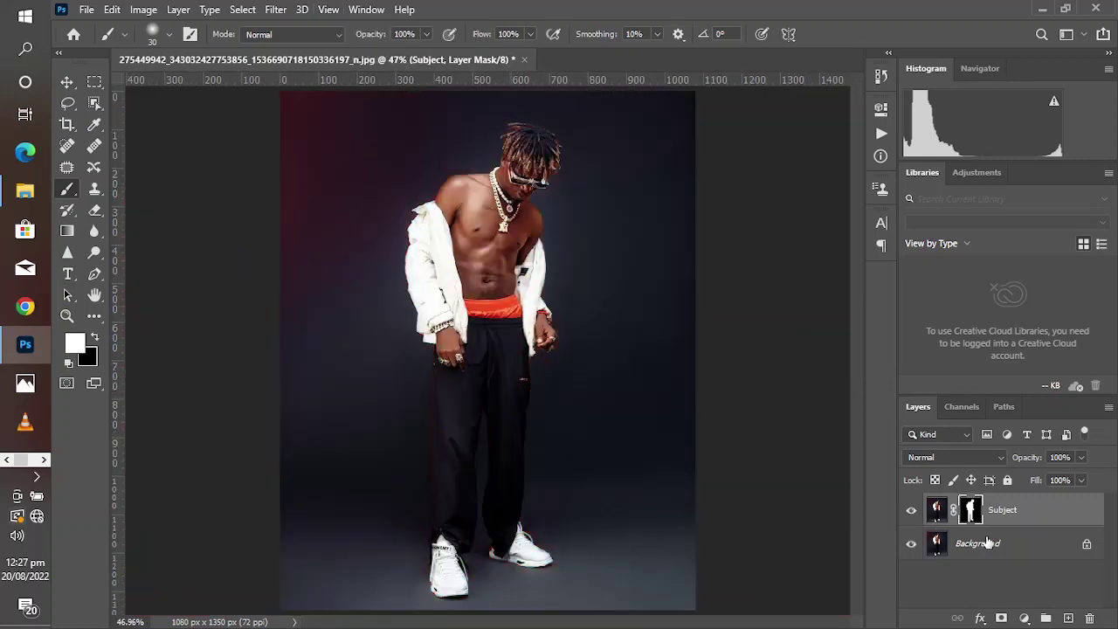
pyautogui.click(1006, 546)
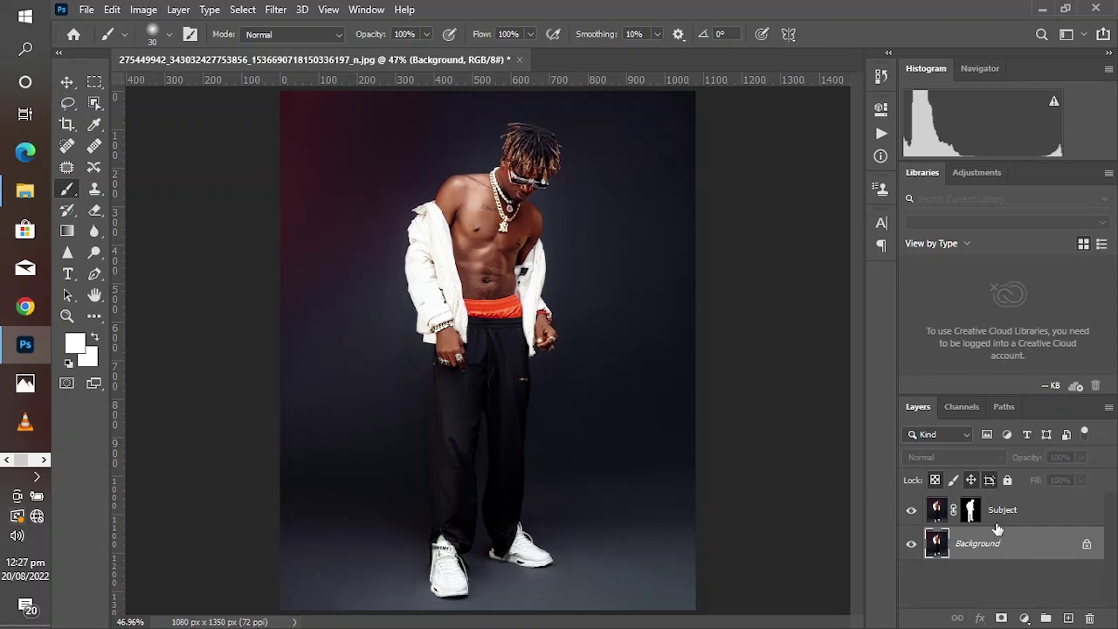
pyautogui.click(86, 10)
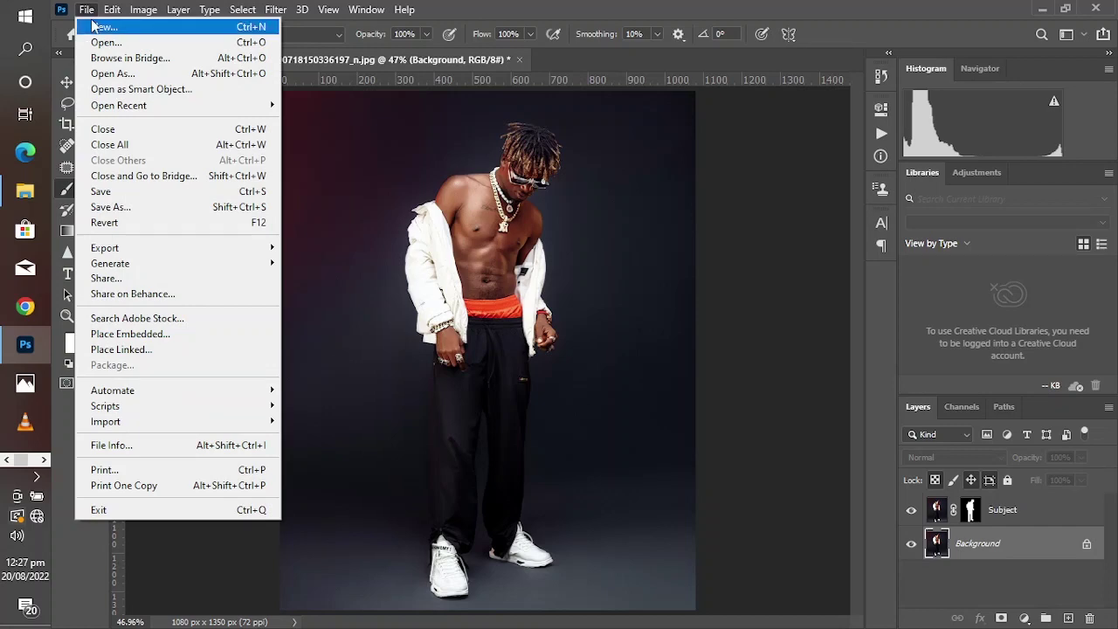
pyautogui.click(102, 28)
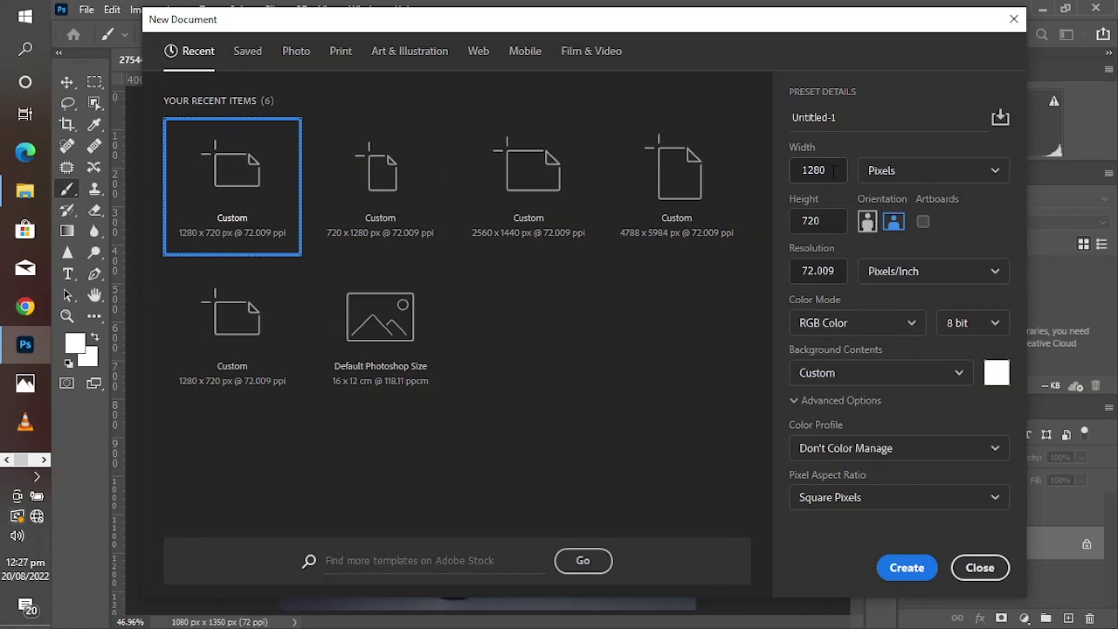
pyautogui.doubleClick(833, 171)
pyautogui.write('12')
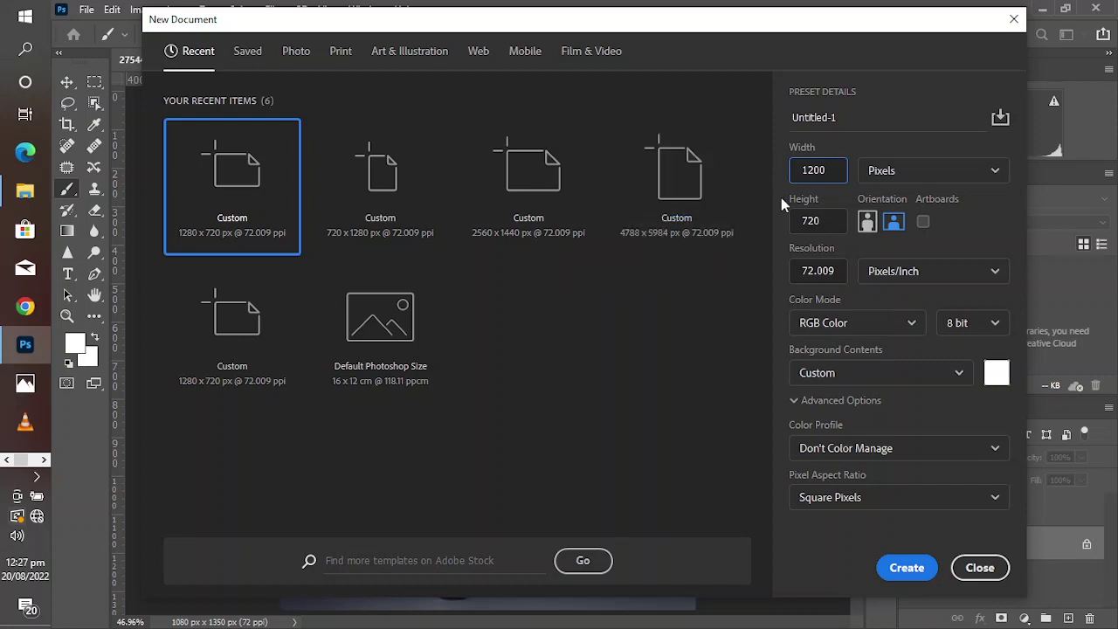
pyautogui.press('Tab')
pyautogui.write('1')
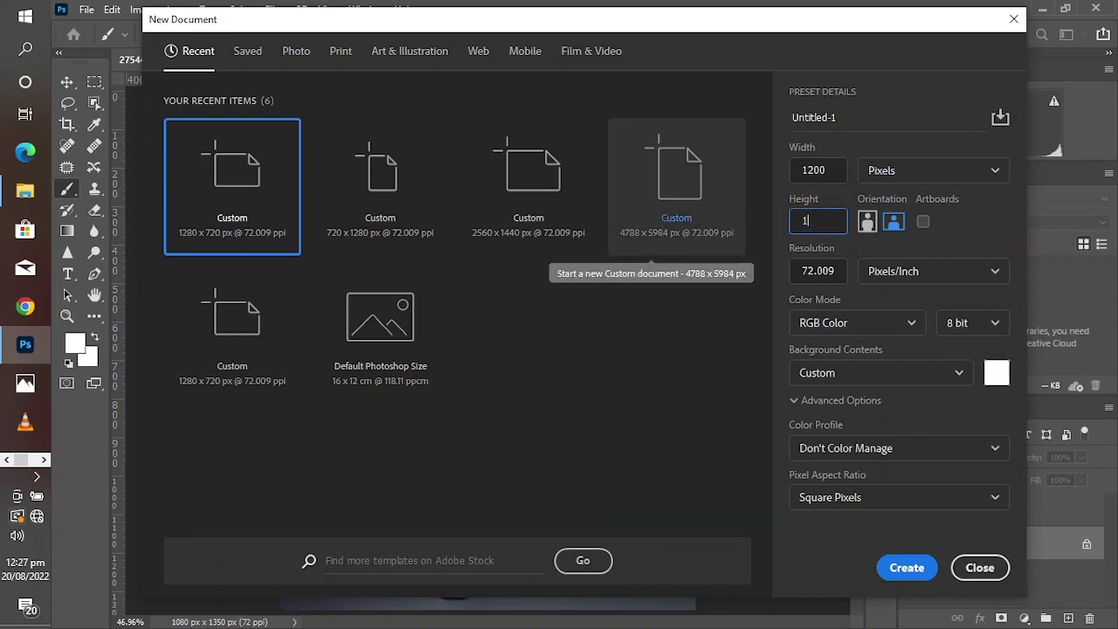
pyautogui.write('500')
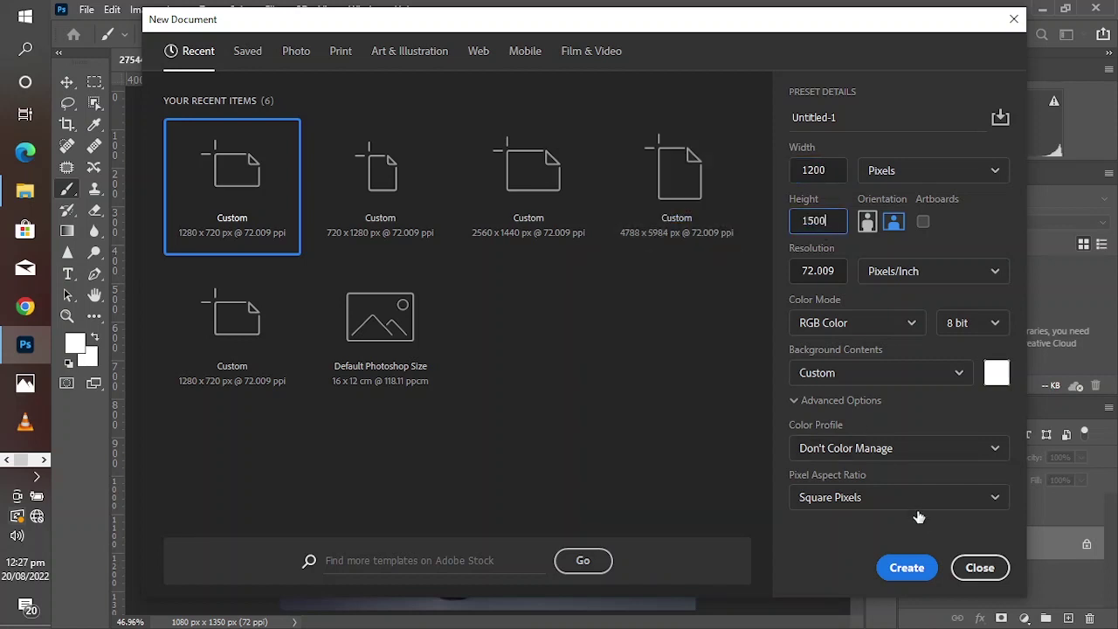
pyautogui.click(905, 568)
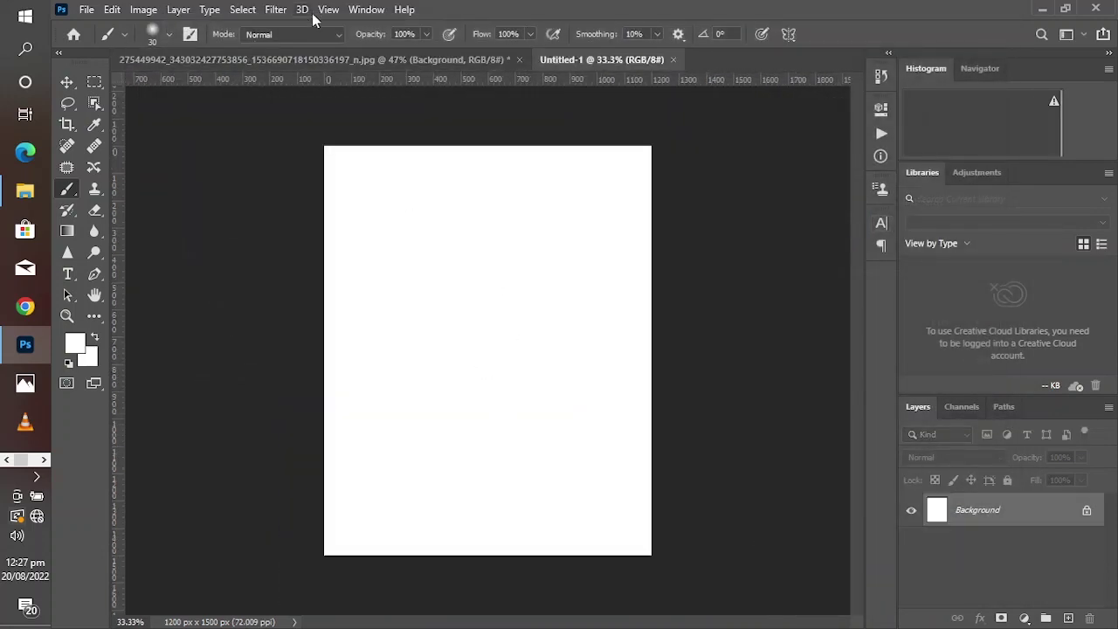
# Step: Fit the new page to the window and draw a tall black rectangle near its top-left
pyautogui.click(327, 10)
pyautogui.click(358, 161)
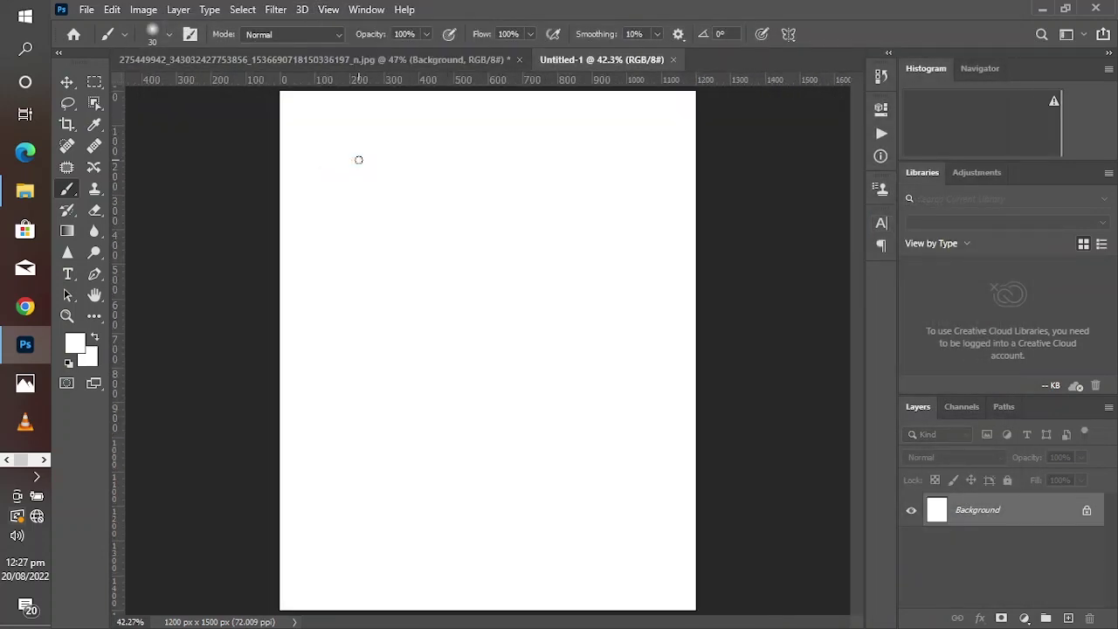
pyautogui.press('u')
pyautogui.click(94, 315)
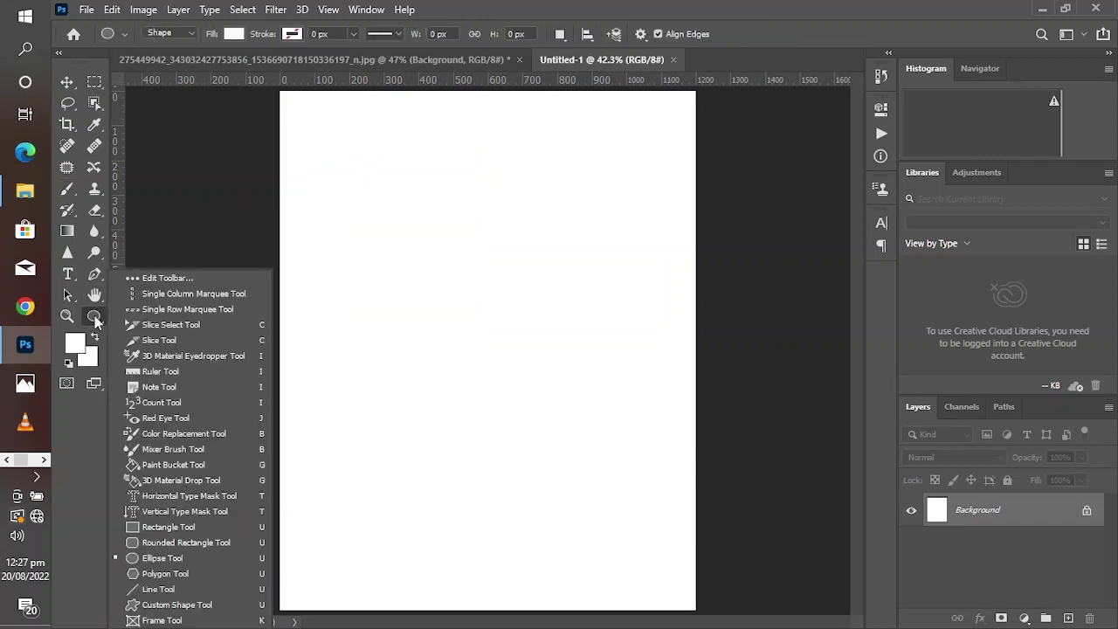
pyautogui.click(169, 526)
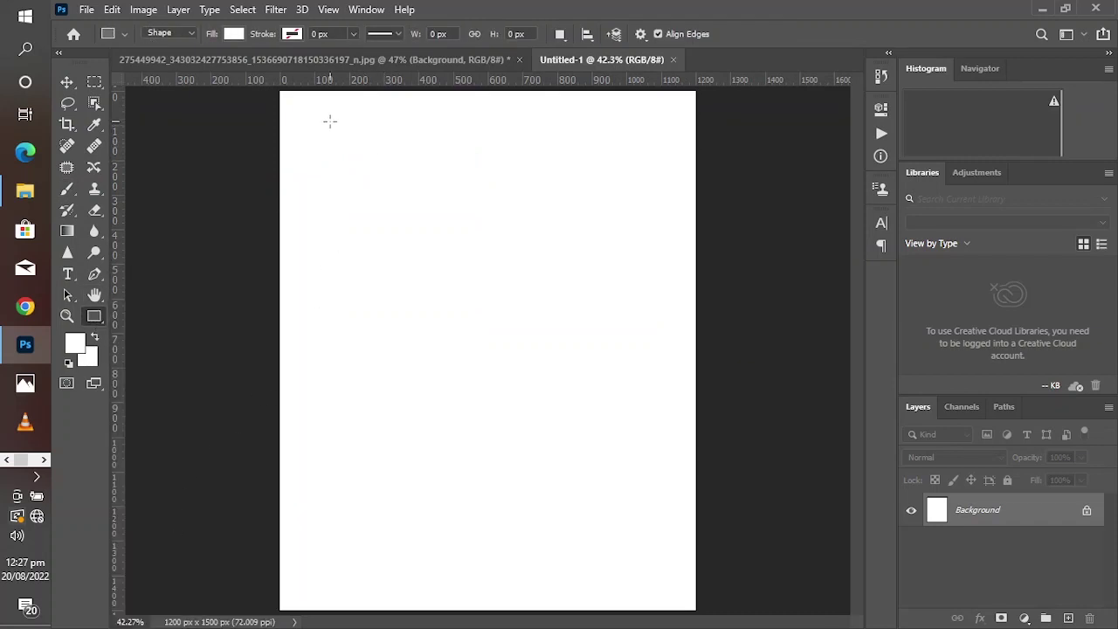
pyautogui.moveTo(329, 121); pyautogui.dragTo(399, 272)
pyautogui.click(687, 210)
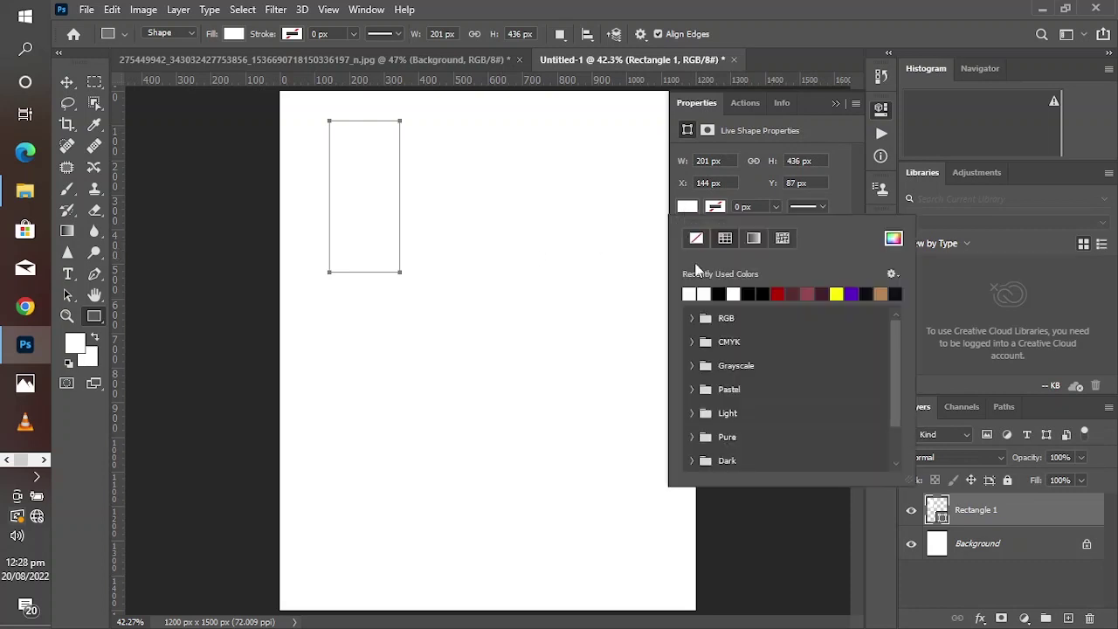
pyautogui.click(722, 293)
pyautogui.click(837, 104)
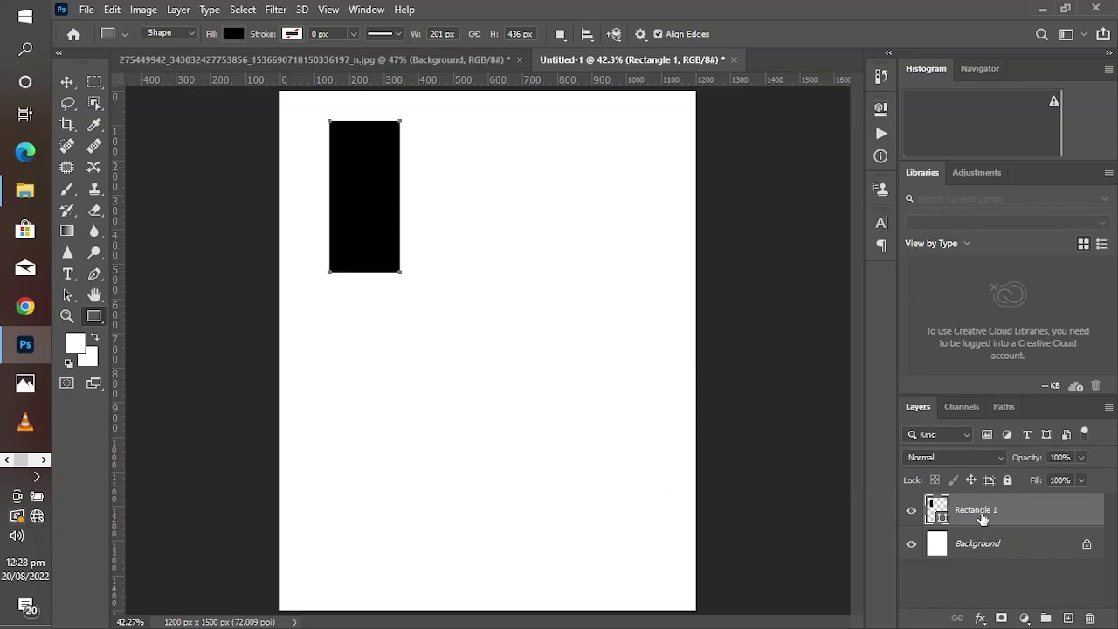
# Step: Duplicate the rectangle and stack the copies into a column of three down the page
pyautogui.hotkey('ctrl', 'j')
pyautogui.hotkey('ctrl', 'j')
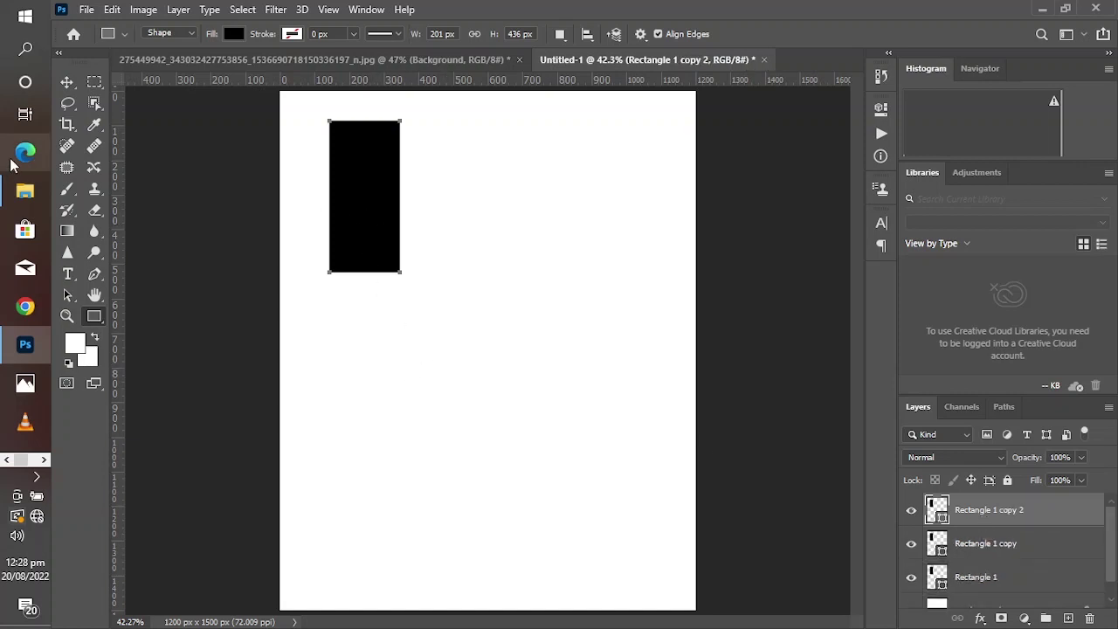
pyautogui.press('v')
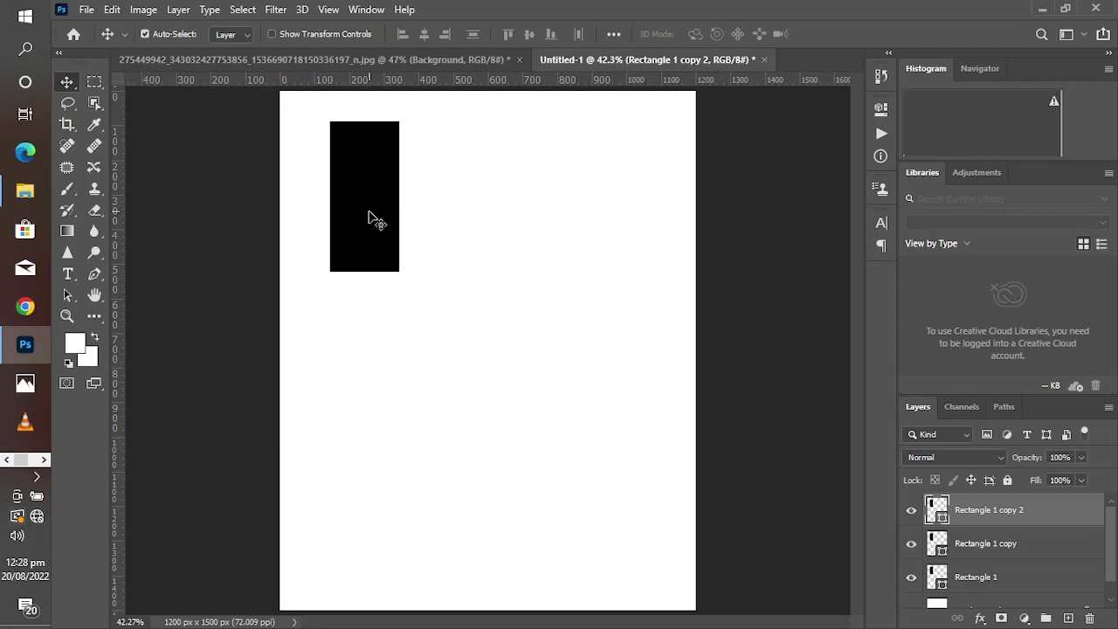
pyautogui.moveTo(369, 217); pyautogui.dragTo(389, 556)
pyautogui.click(961, 543)
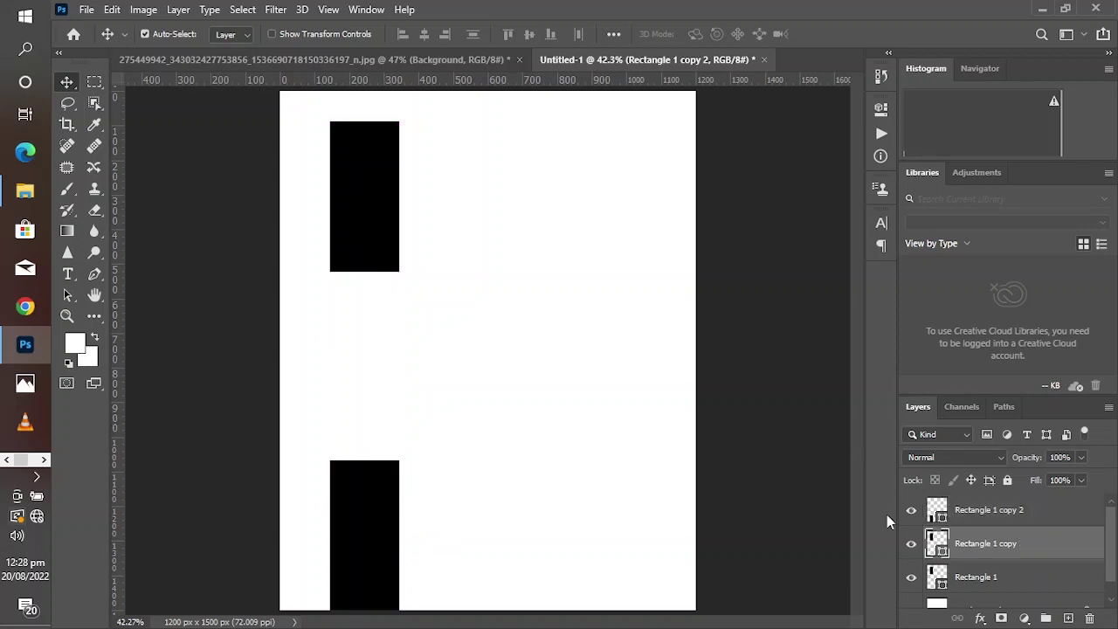
pyautogui.moveTo(379, 253); pyautogui.dragTo(380, 411)
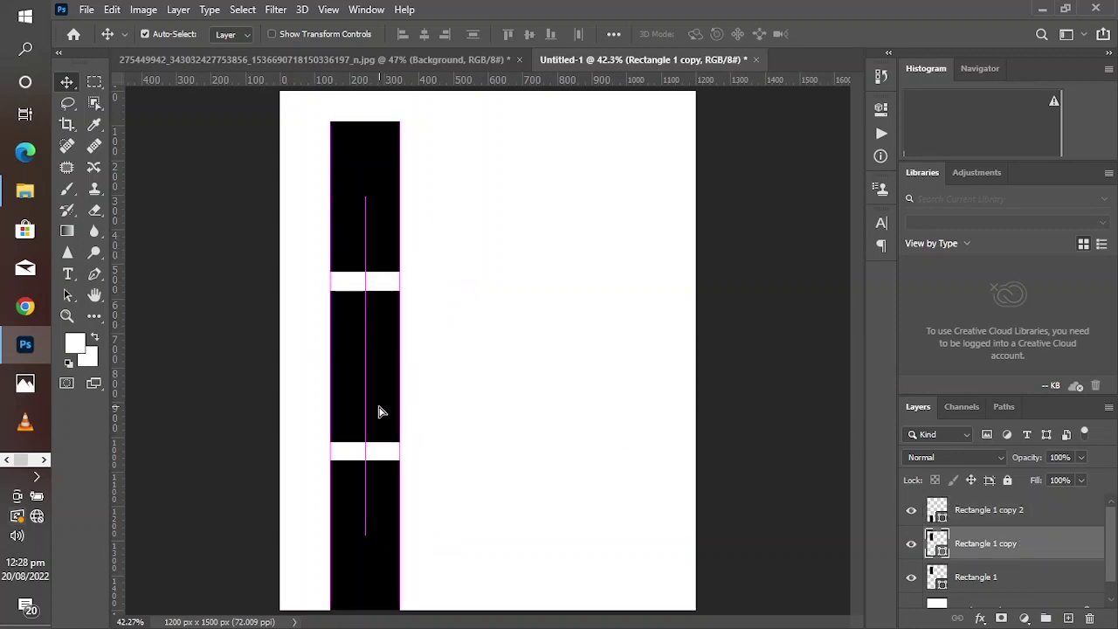
# Step: Group the three rectangle layers into a group named 1
pyautogui.click(1004, 521)
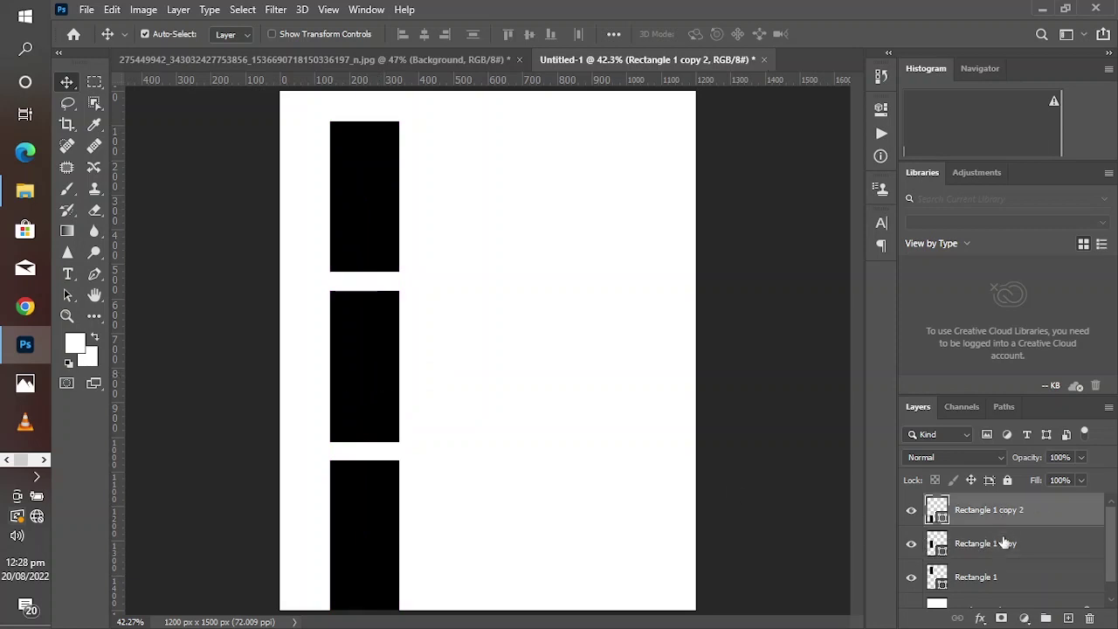
pyautogui.keyDown('ctrl'); pyautogui.click(1004, 560); pyautogui.keyUp('ctrl')
pyautogui.keyDown('ctrl'); pyautogui.click(1000, 573); pyautogui.keyUp('ctrl')
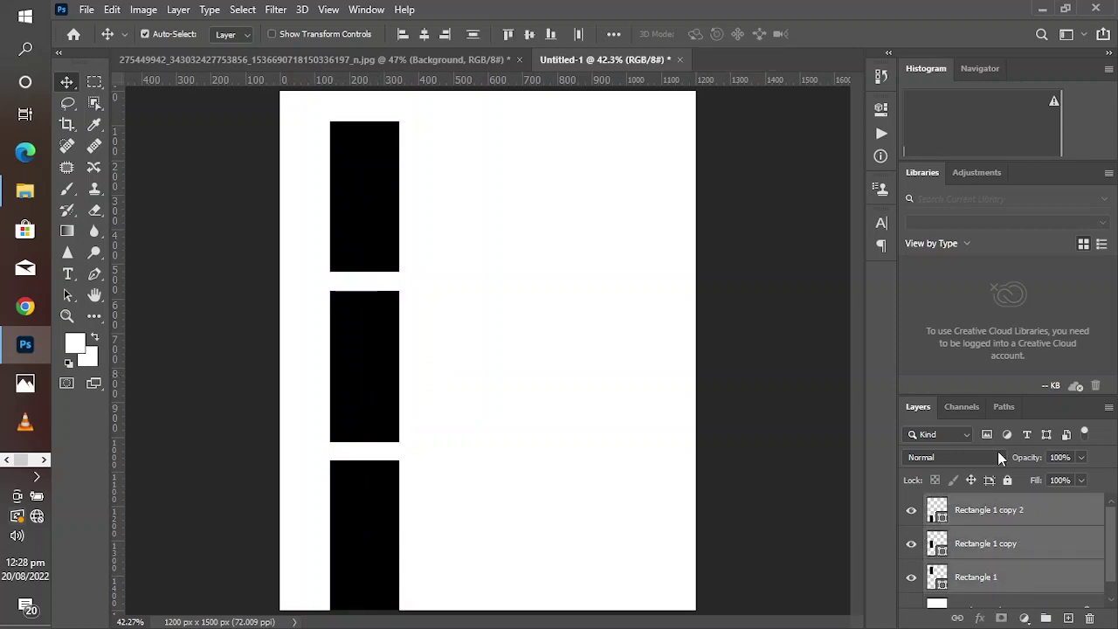
pyautogui.click(1046, 617)
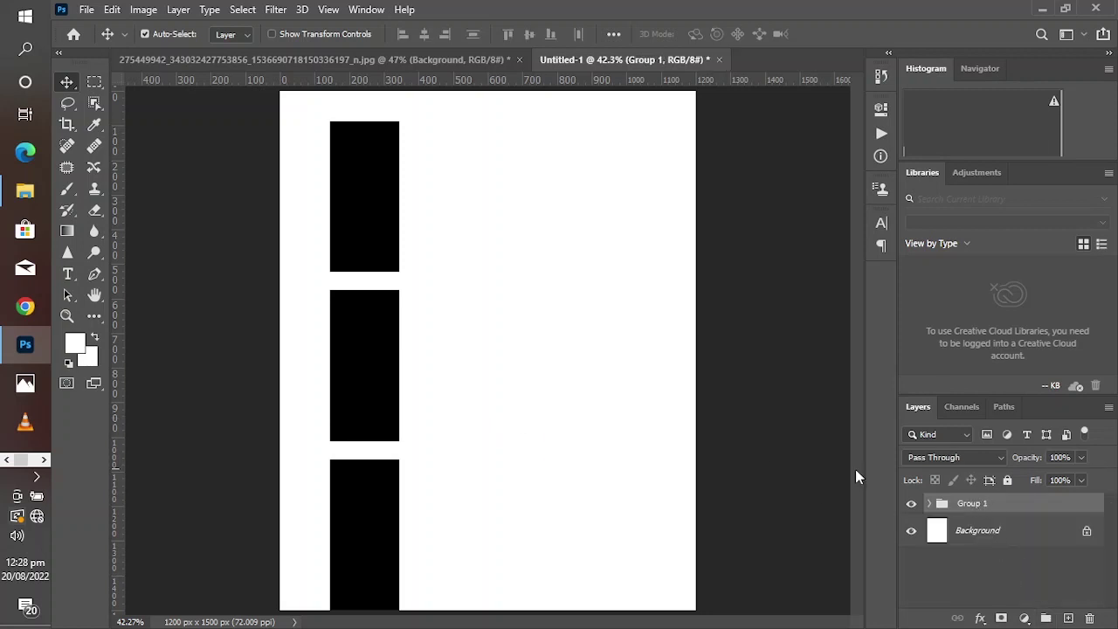
pyautogui.doubleClick(973, 504)
pyautogui.press('Return')
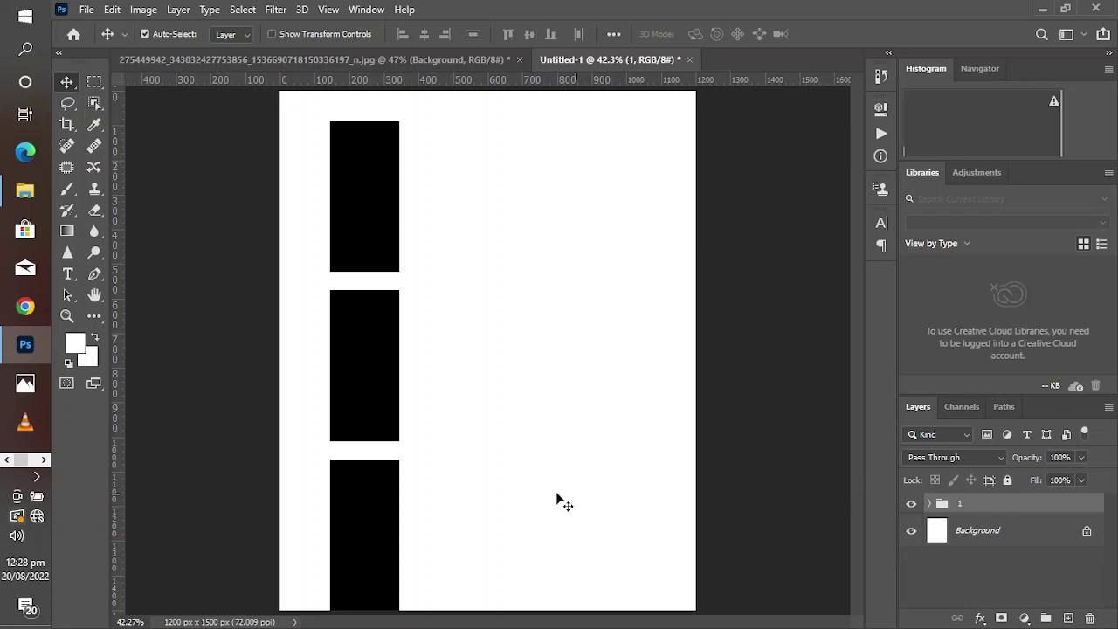
# Step: Shrink the column slightly, duplicate the group twice, and move one copy to the page's right side
pyautogui.hotkey('ctrl', 't')
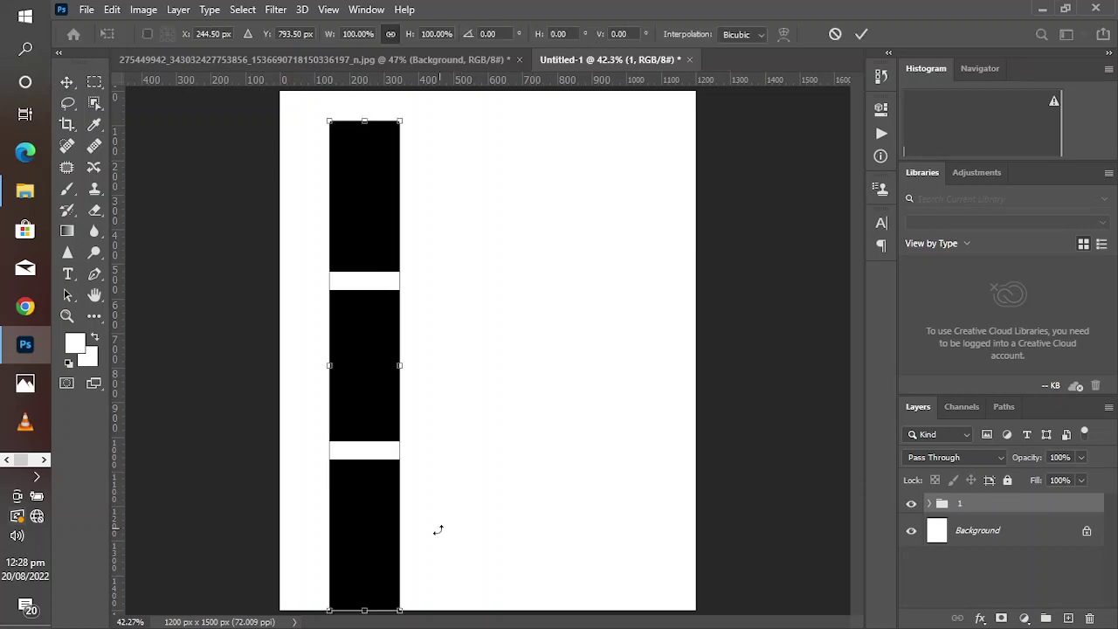
pyautogui.moveTo(366, 609); pyautogui.dragTo(367, 593)
pyautogui.click(862, 36)
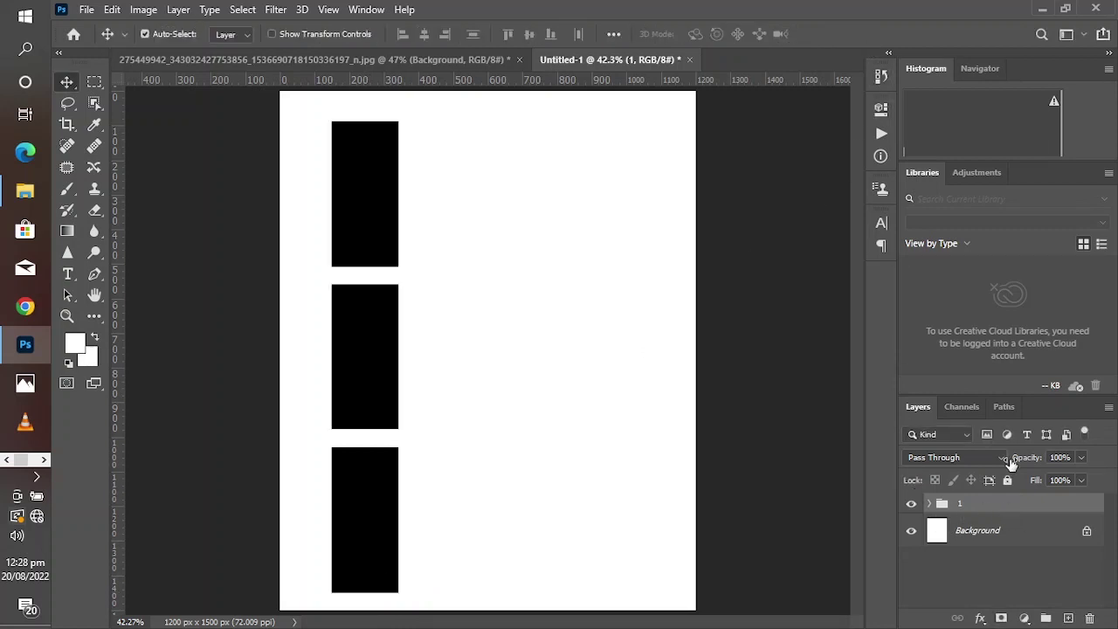
pyautogui.hotkey('ctrl', 'j')
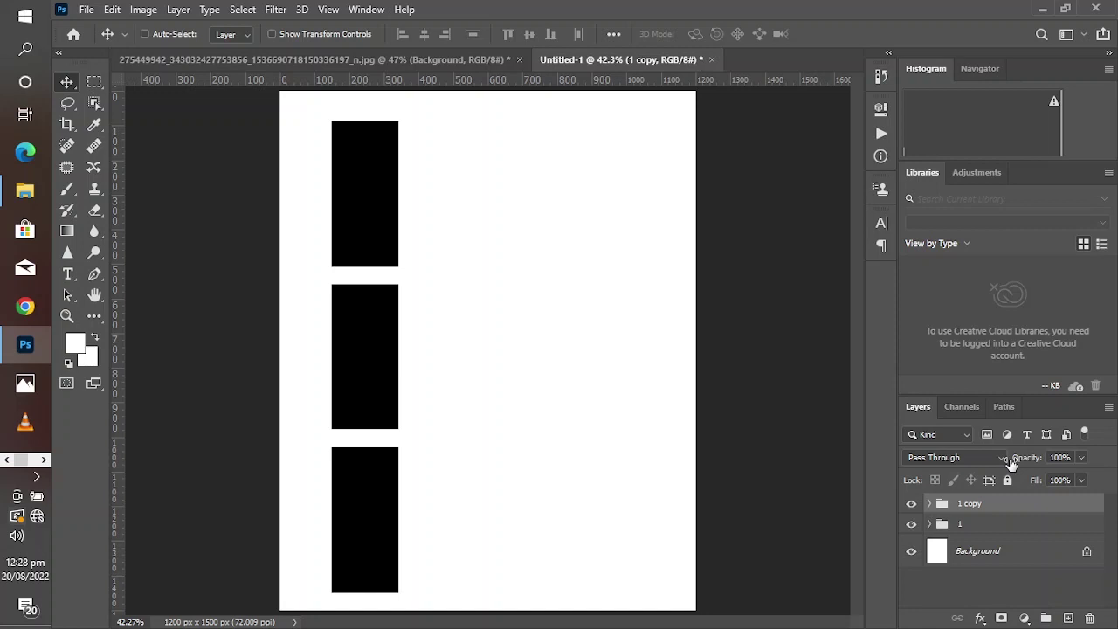
pyautogui.hotkey('ctrl', 'j')
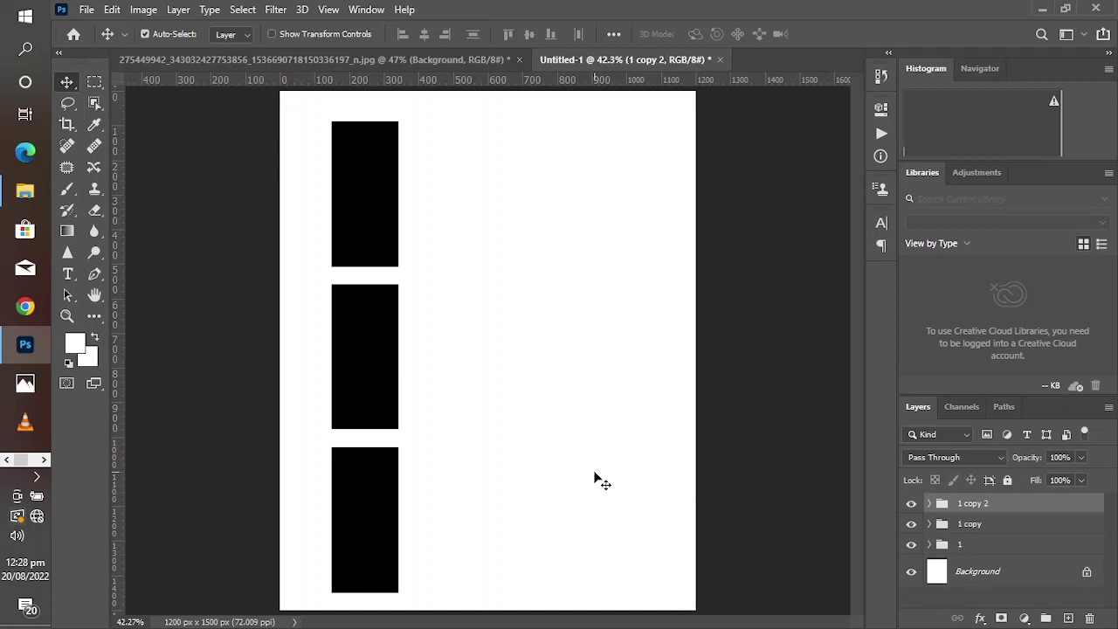
pyautogui.hotkey('ctrl', 't')
pyautogui.moveTo(368, 321); pyautogui.dragTo(643, 319)
pyautogui.click(861, 34)
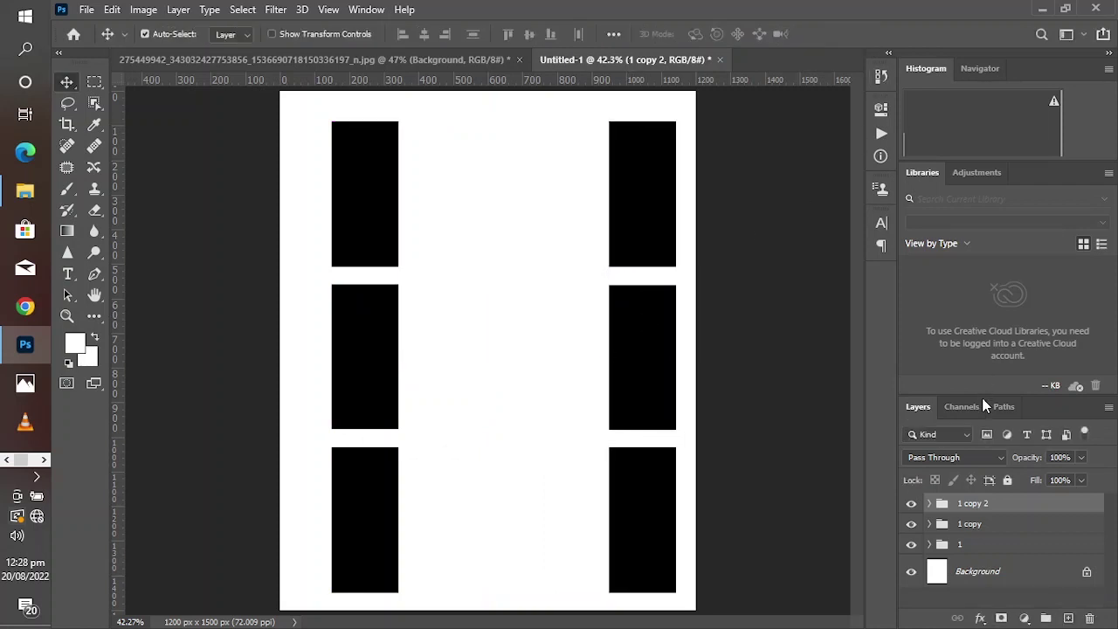
# Step: Move the '1 copy' column to the page centre and select all three column groups
pyautogui.click(968, 527)
pyautogui.hotkey('ctrl', 't')
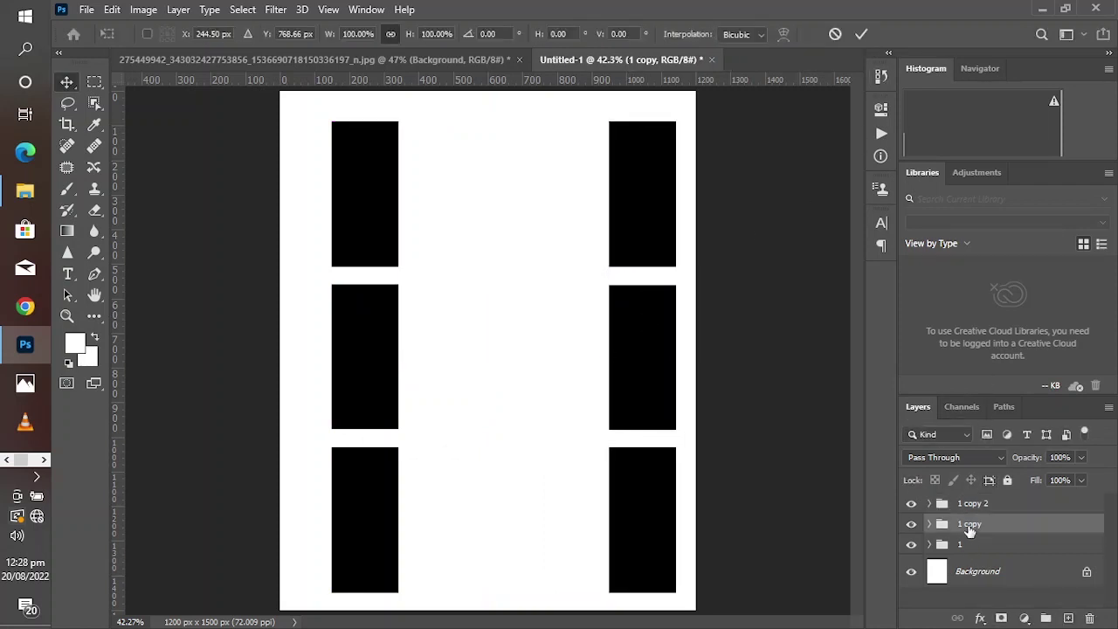
pyautogui.moveTo(367, 388); pyautogui.dragTo(504, 385)
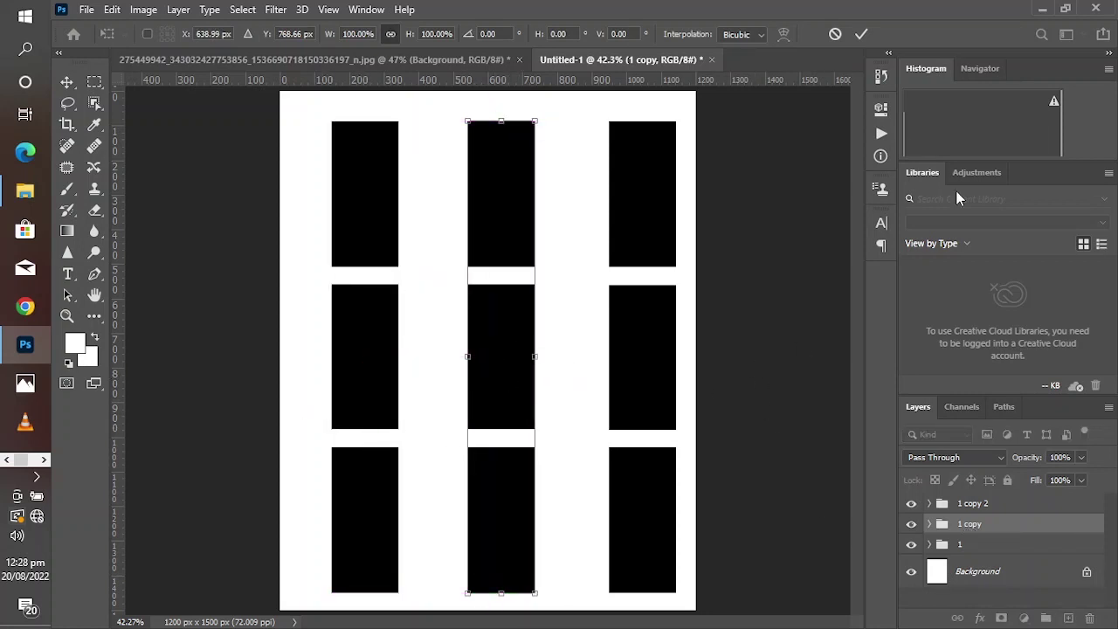
pyautogui.click(861, 34)
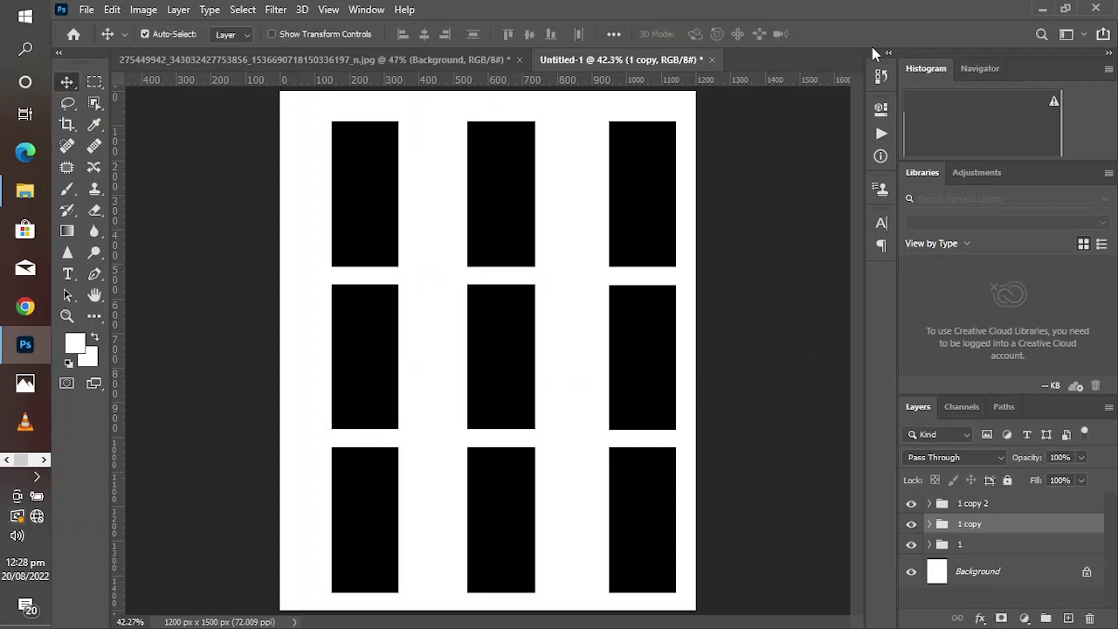
pyautogui.keyDown('ctrl'); pyautogui.click(983, 545); pyautogui.keyUp('ctrl')
pyautogui.keyDown('ctrl'); pyautogui.click(972, 505); pyautogui.keyUp('ctrl')
pyautogui.press('ctrl')
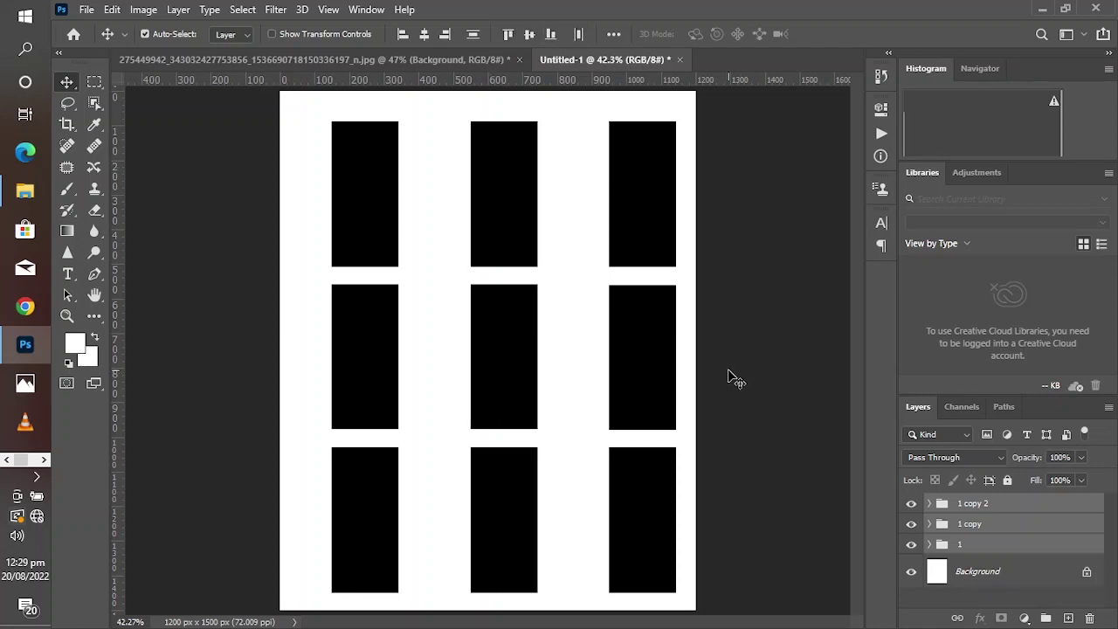
# Step: Nest the three columns in a group named 'rec', merge it into one layer, and reset/swap colours
pyautogui.moveTo(1022, 534); pyautogui.dragTo(1044, 618)
pyautogui.doubleClick(970, 504)
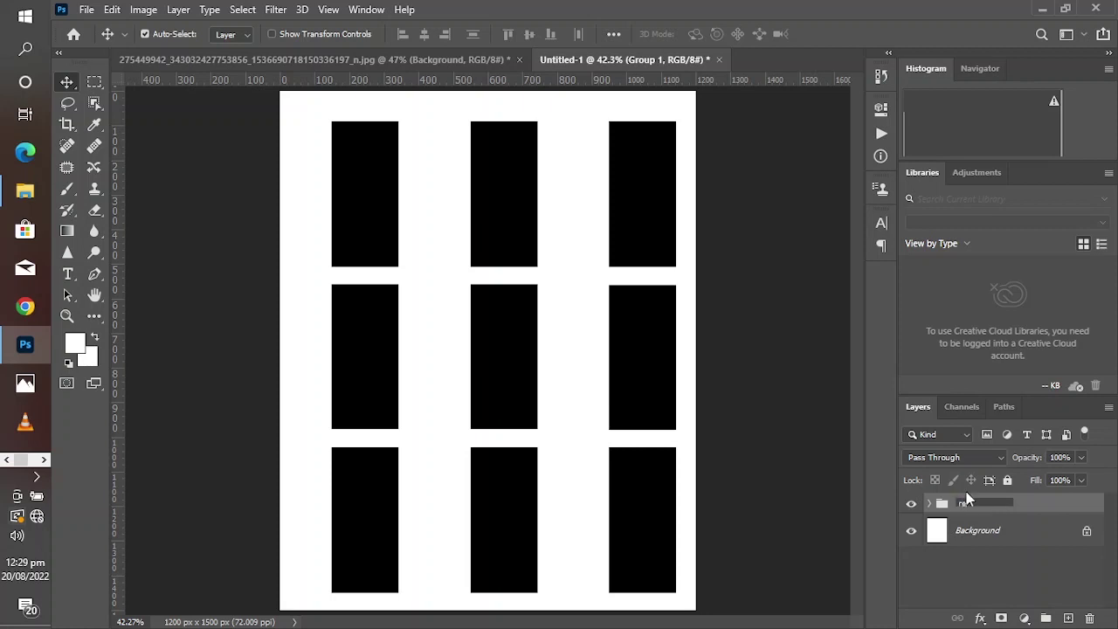
pyautogui.write('rec')
pyautogui.press('Return')
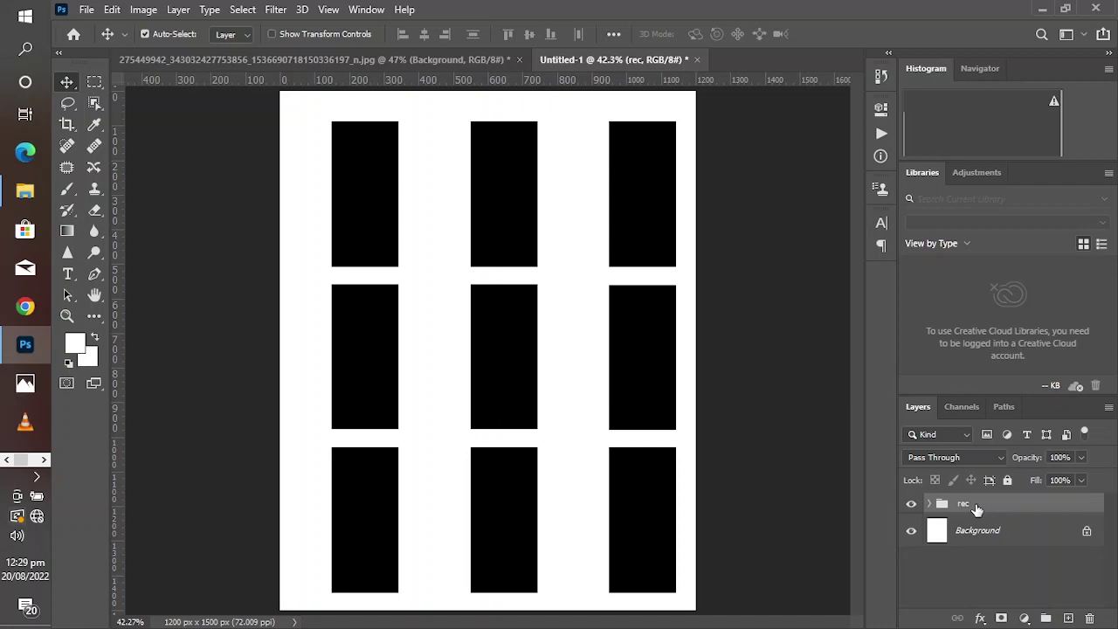
pyautogui.rightClick(976, 507)
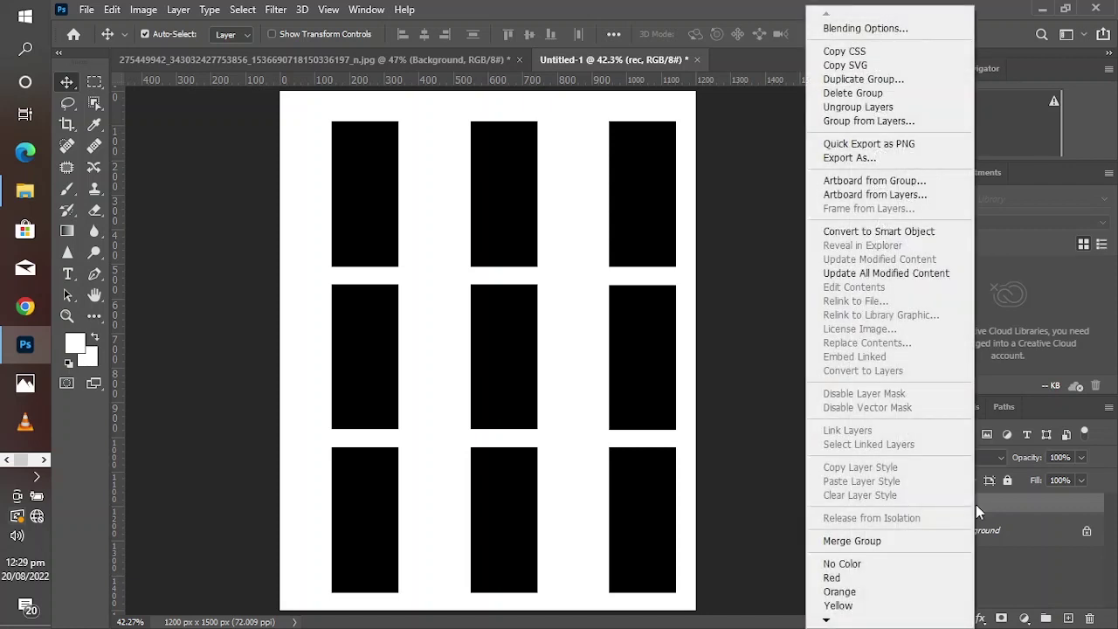
pyautogui.click(877, 542)
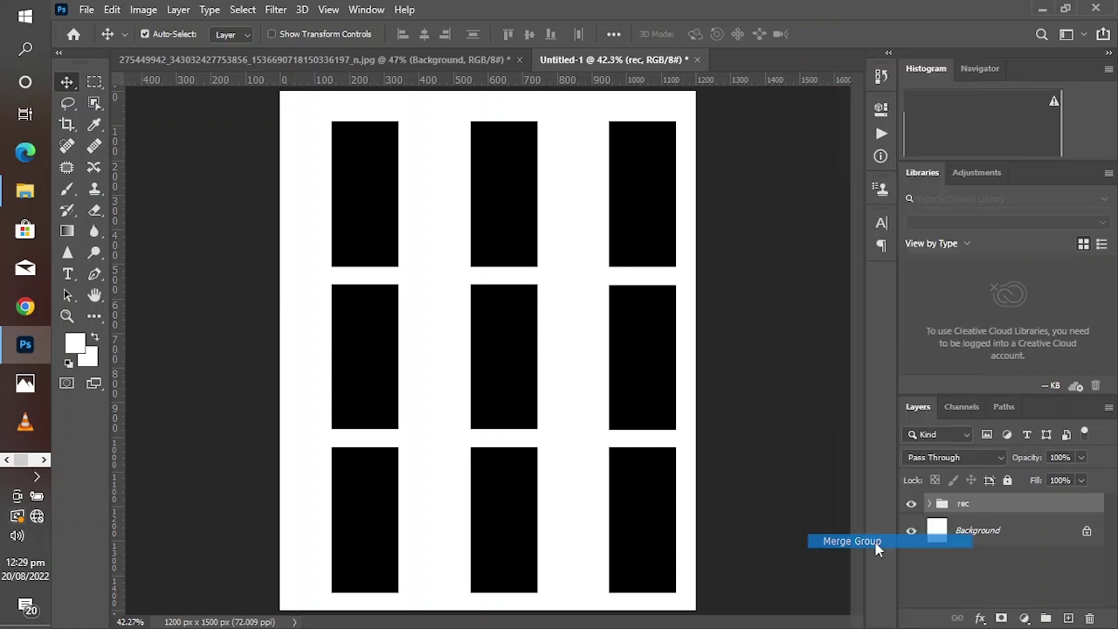
pyautogui.click(70, 365)
pyautogui.click(93, 339)
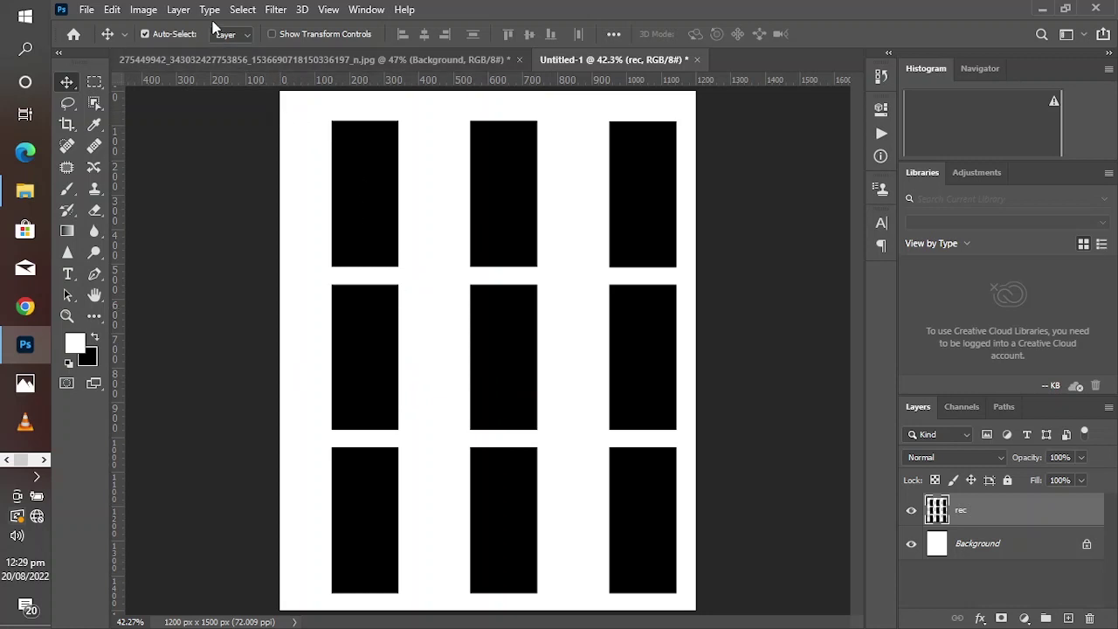
# Step: Apply a perspective transform that pulls the bottom-right up, narrowing the grid's right side
pyautogui.hotkey('ctrl', 't')
pyautogui.rightClick(531, 231)
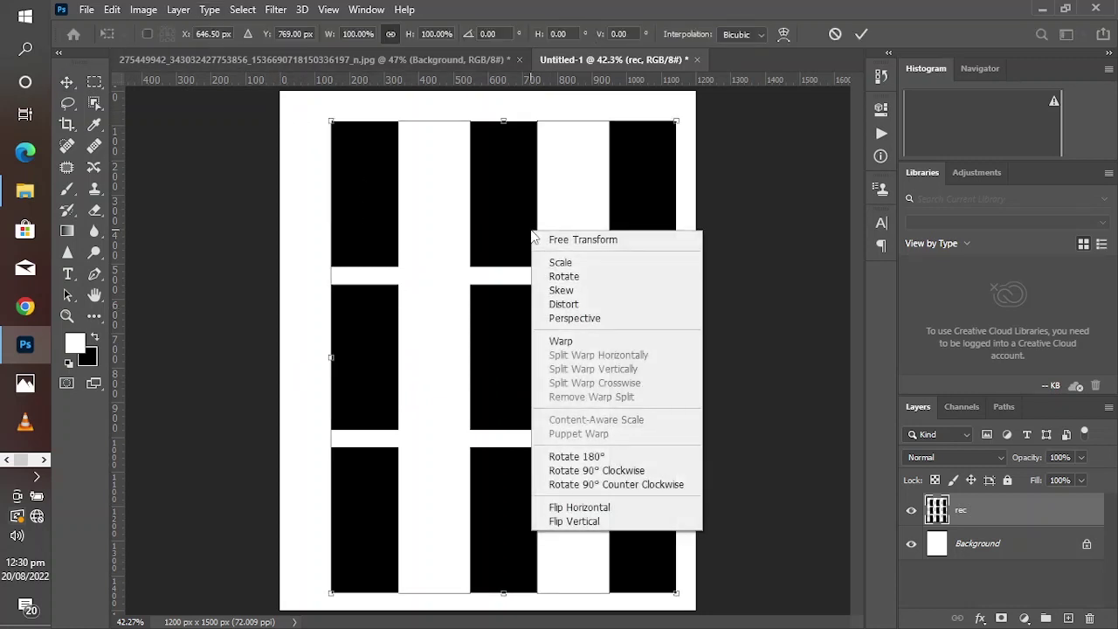
pyautogui.click(578, 325)
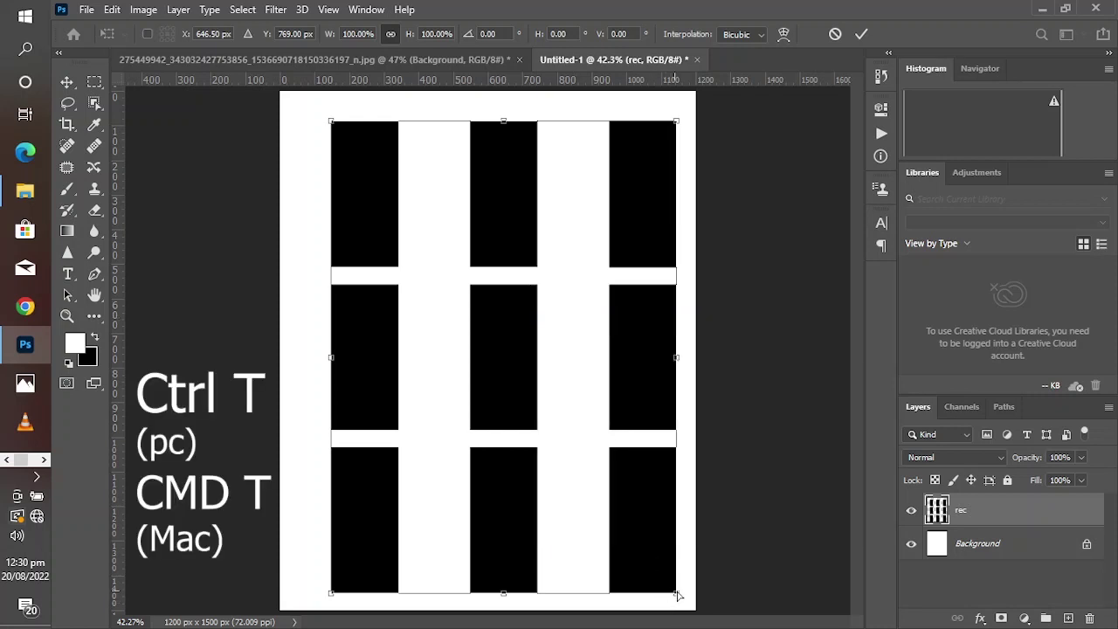
pyautogui.moveTo(677, 594); pyautogui.dragTo(666, 491)
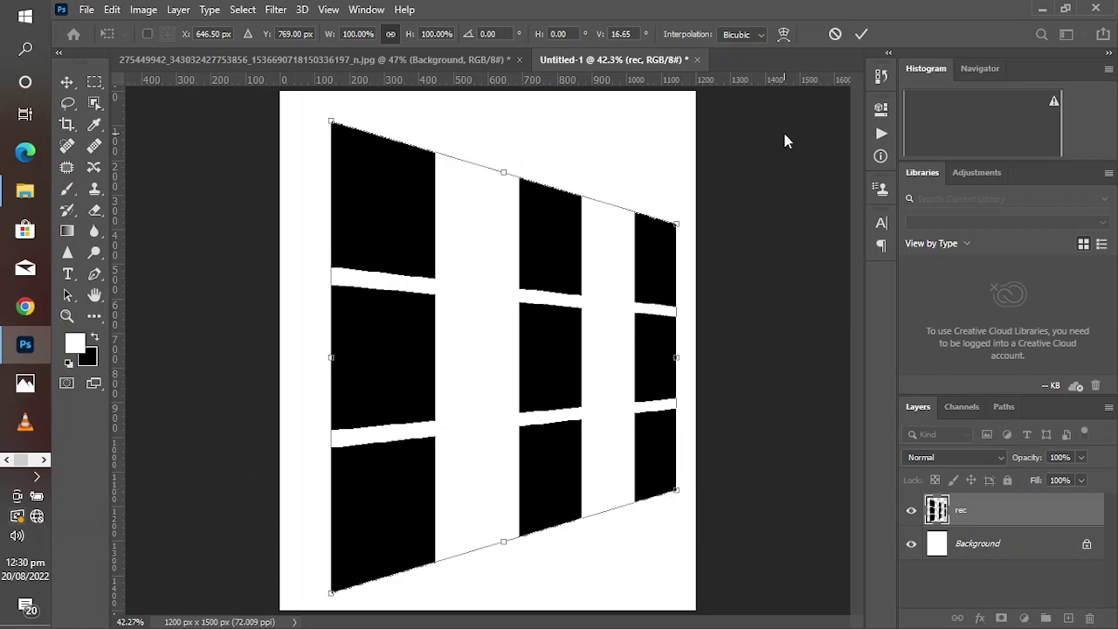
pyautogui.click(860, 35)
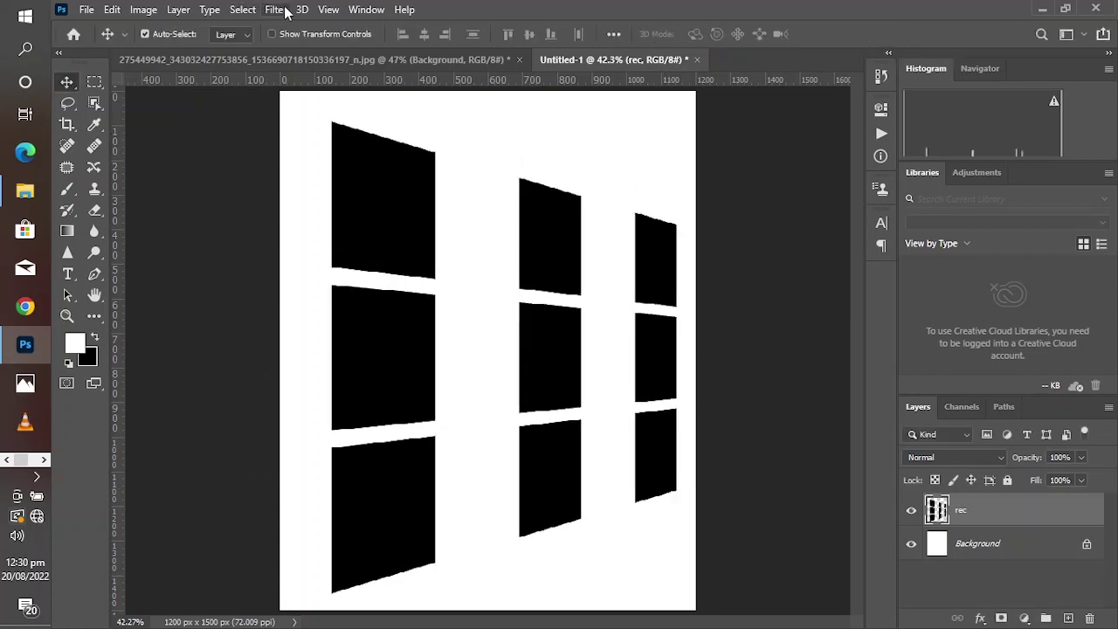
# Step: Convert rec to a smart object and apply a Gaussian Blur with radius 22
pyautogui.rightClick(1002, 522)
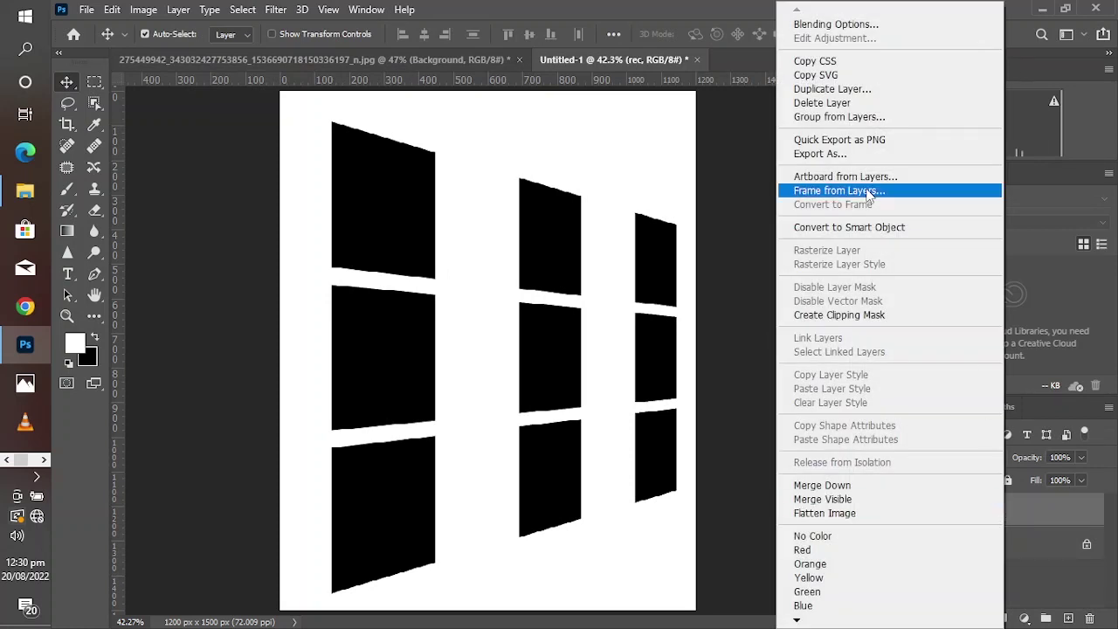
pyautogui.click(864, 227)
pyautogui.click(275, 10)
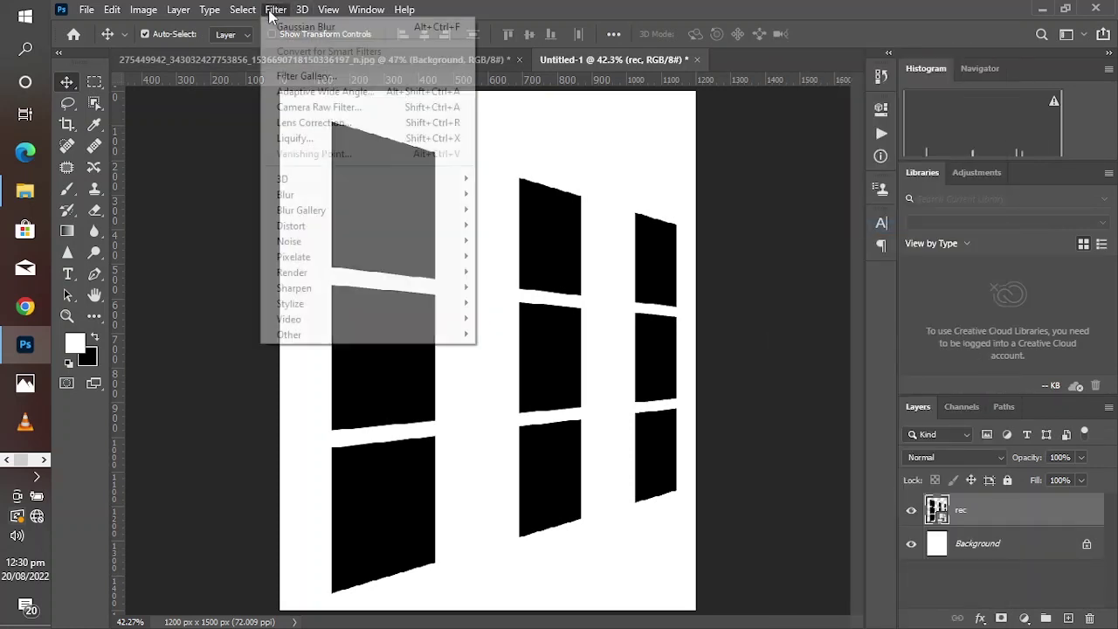
pyautogui.moveTo(404, 201)
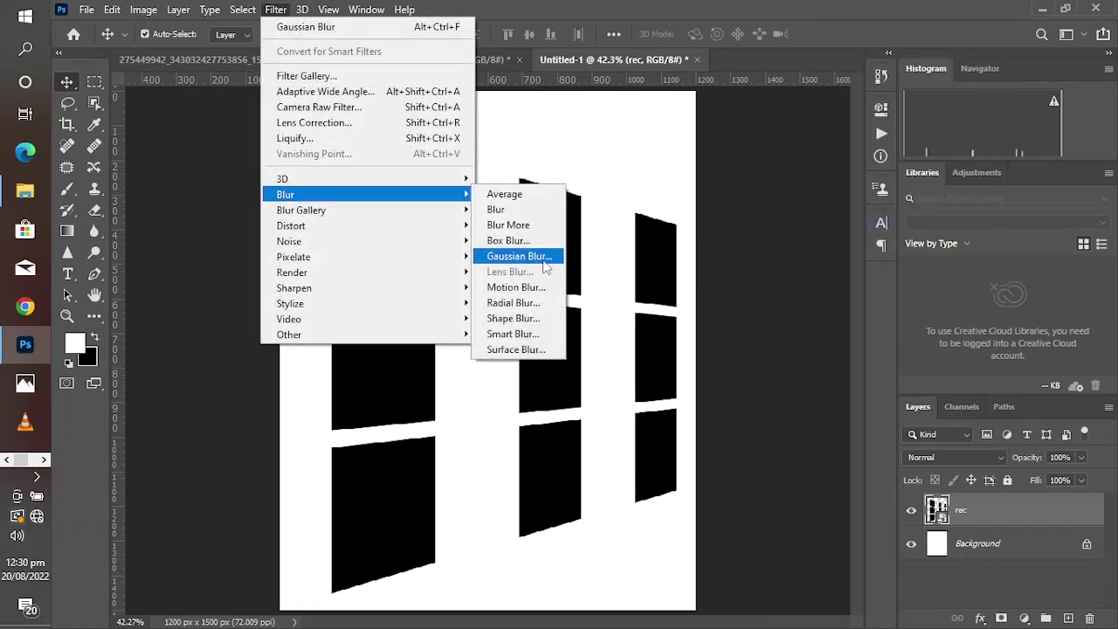
pyautogui.click(519, 256)
pyautogui.moveTo(823, 389); pyautogui.dragTo(825, 387)
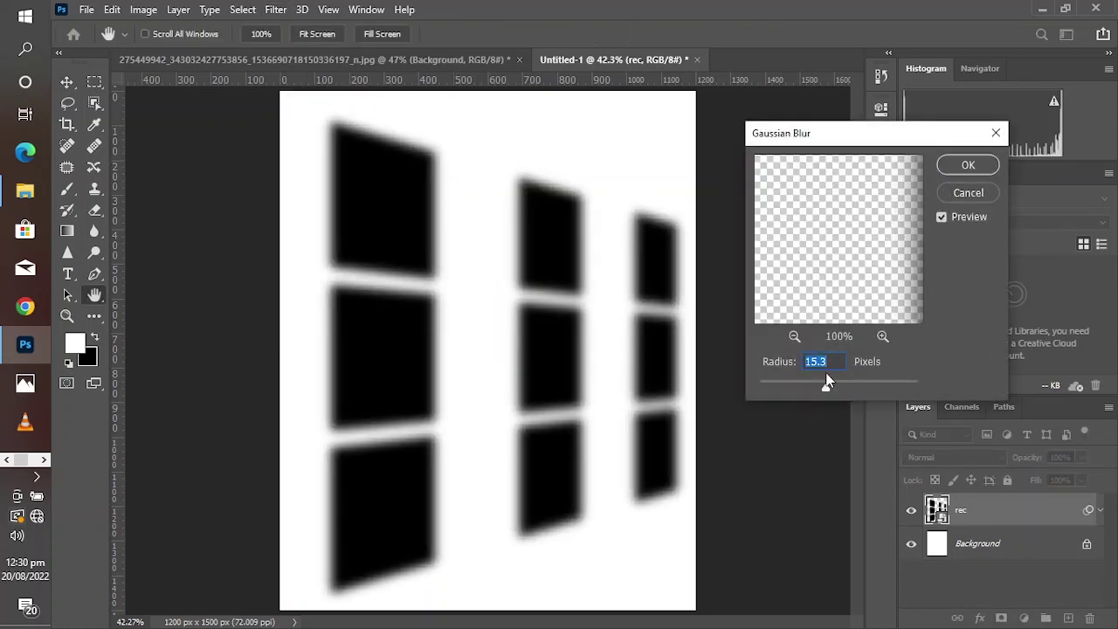
pyautogui.moveTo(825, 387); pyautogui.dragTo(833, 386)
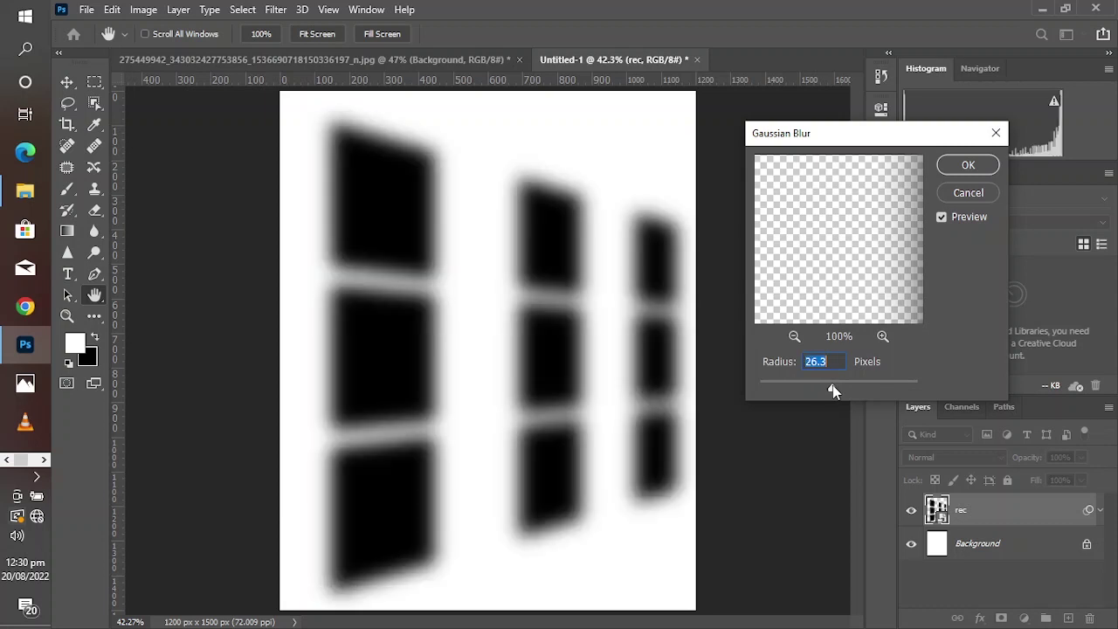
pyautogui.write('22')
pyautogui.click(966, 166)
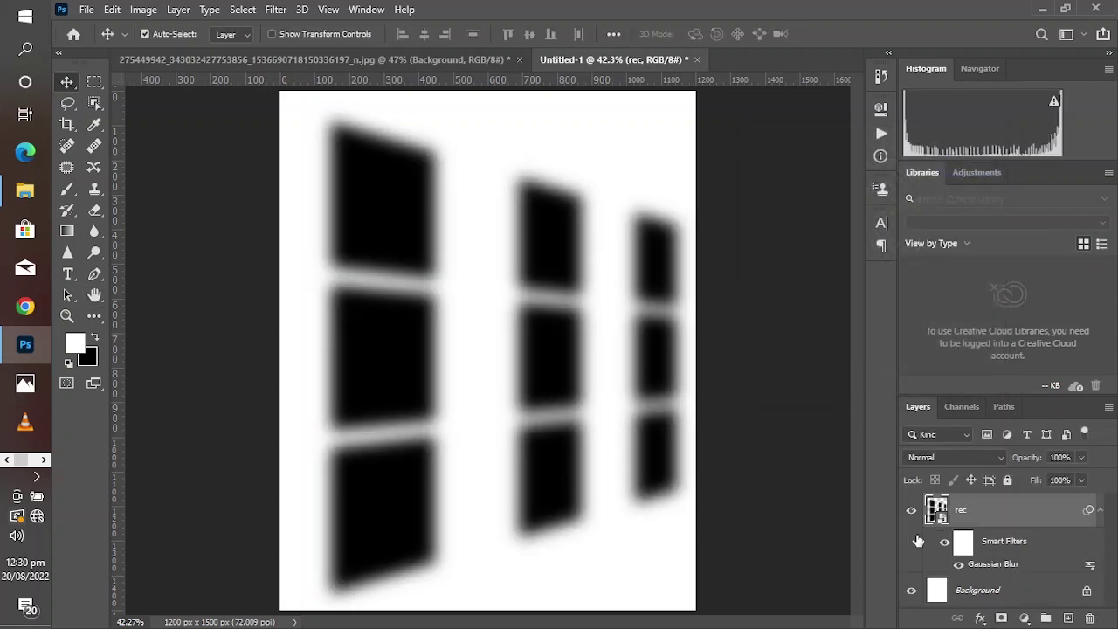
# Step: Define the blurred panes as a brush preset named 'window effect'
pyautogui.click(112, 11)
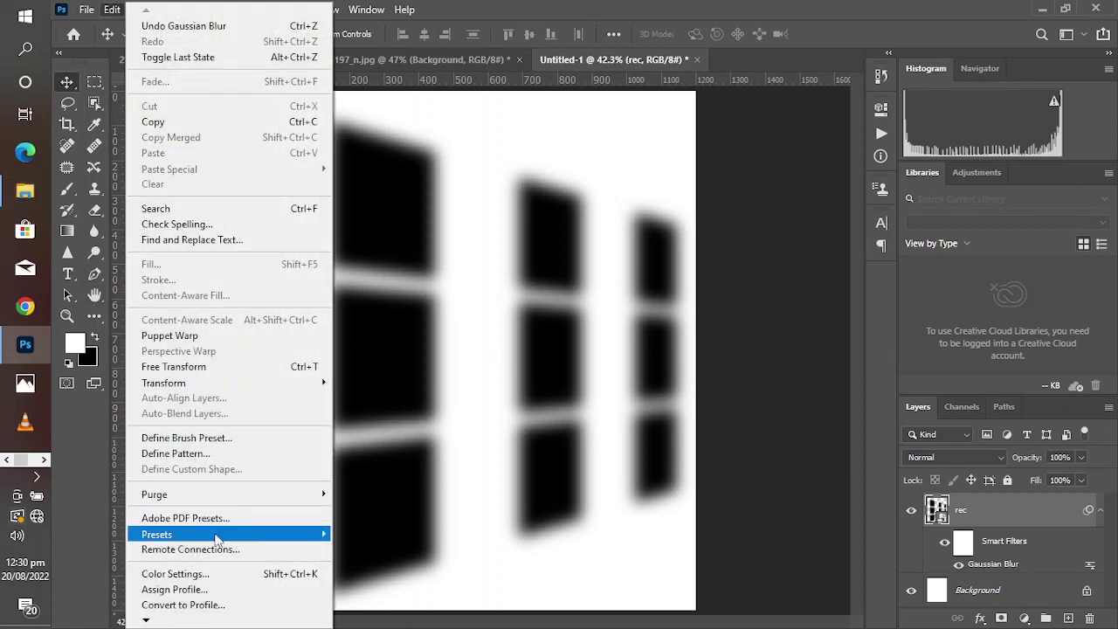
pyautogui.click(218, 437)
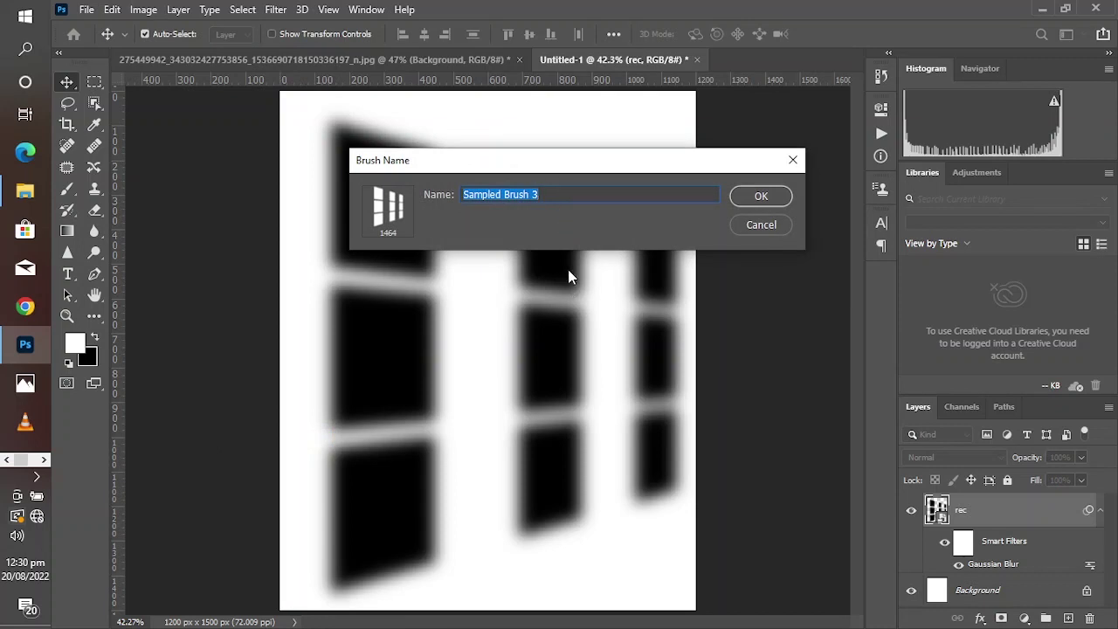
pyautogui.write('window effect')
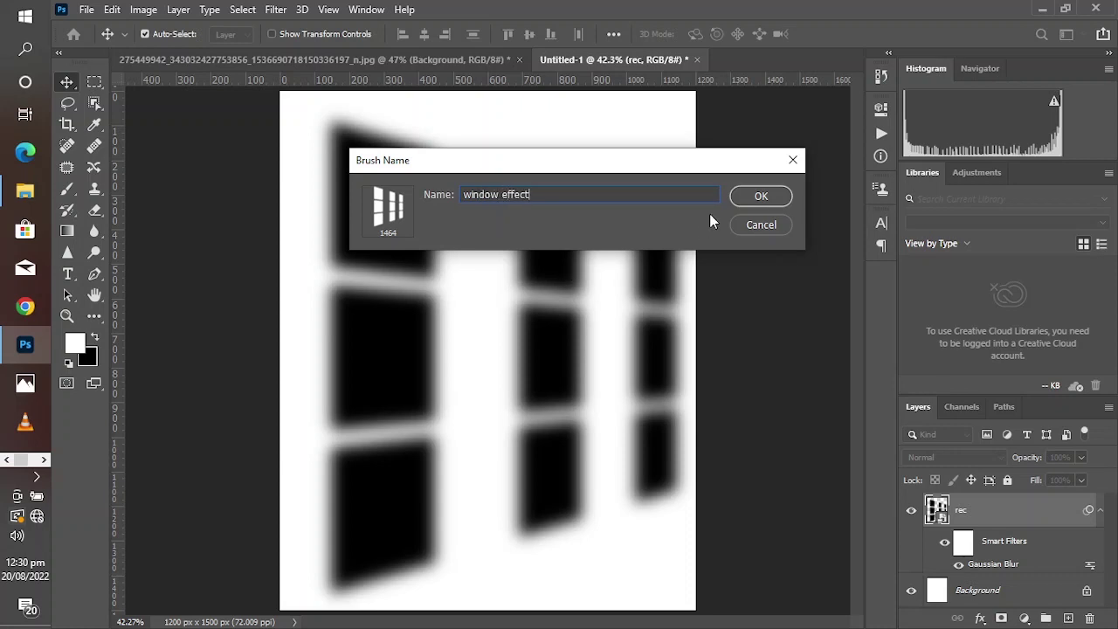
pyautogui.click(738, 197)
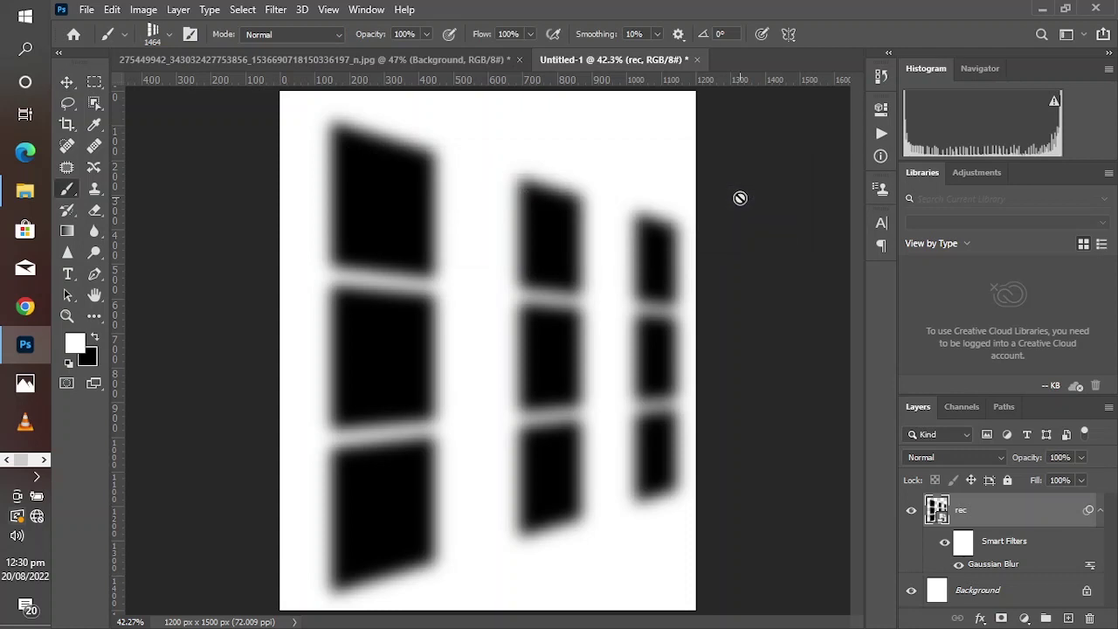
# Step: Back in the subject photo, set the window brush to Overlay mode and enlarge it to 700 px
pyautogui.click(247, 63)
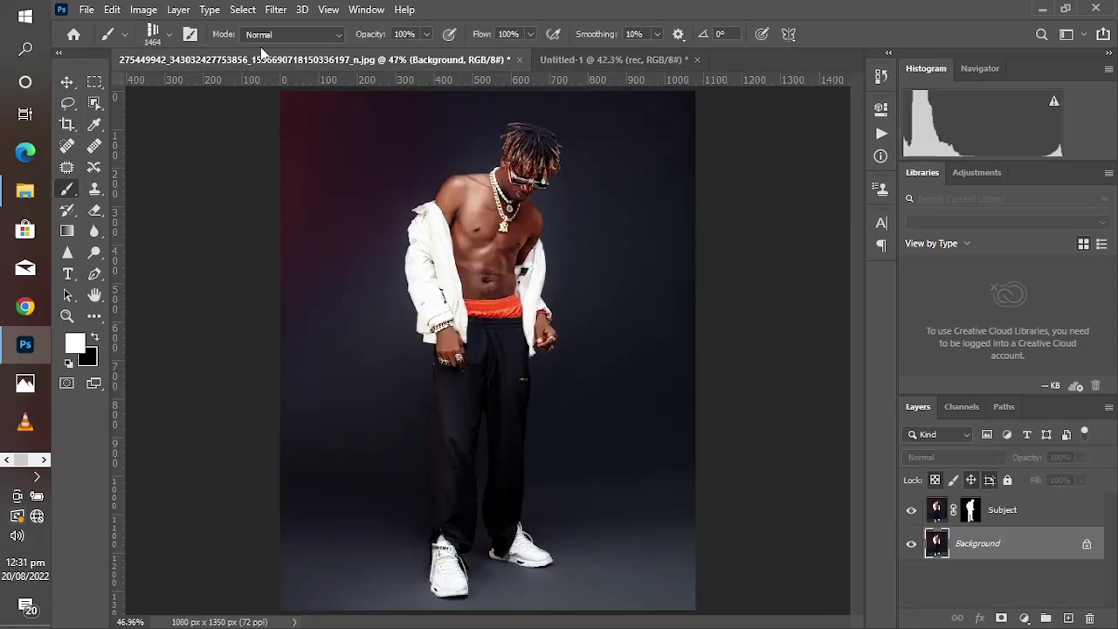
pyautogui.click(258, 32)
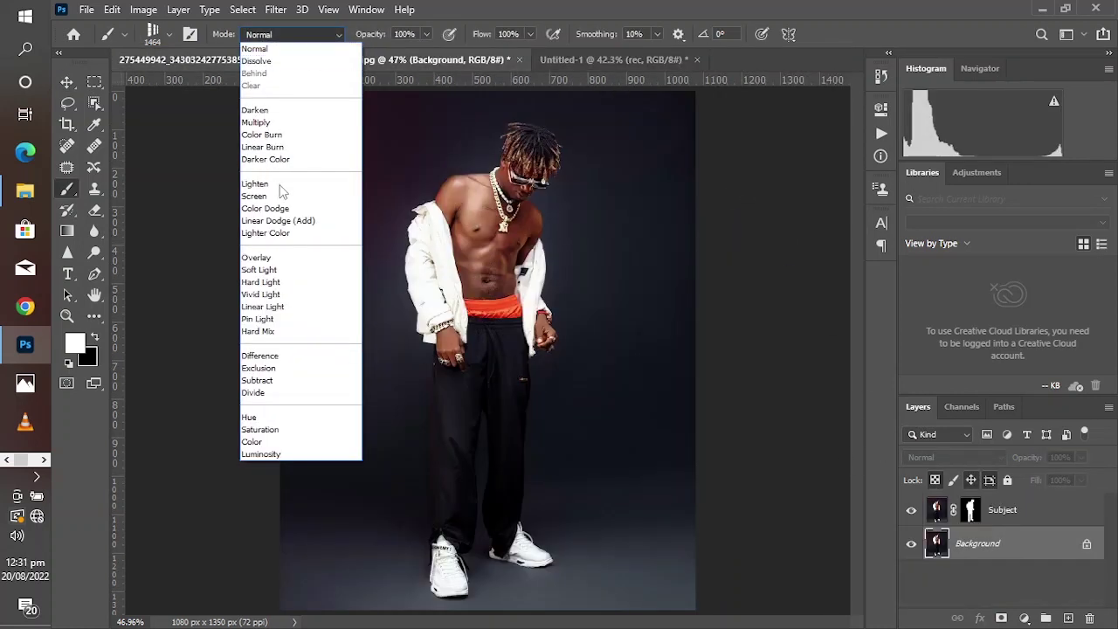
pyautogui.click(284, 258)
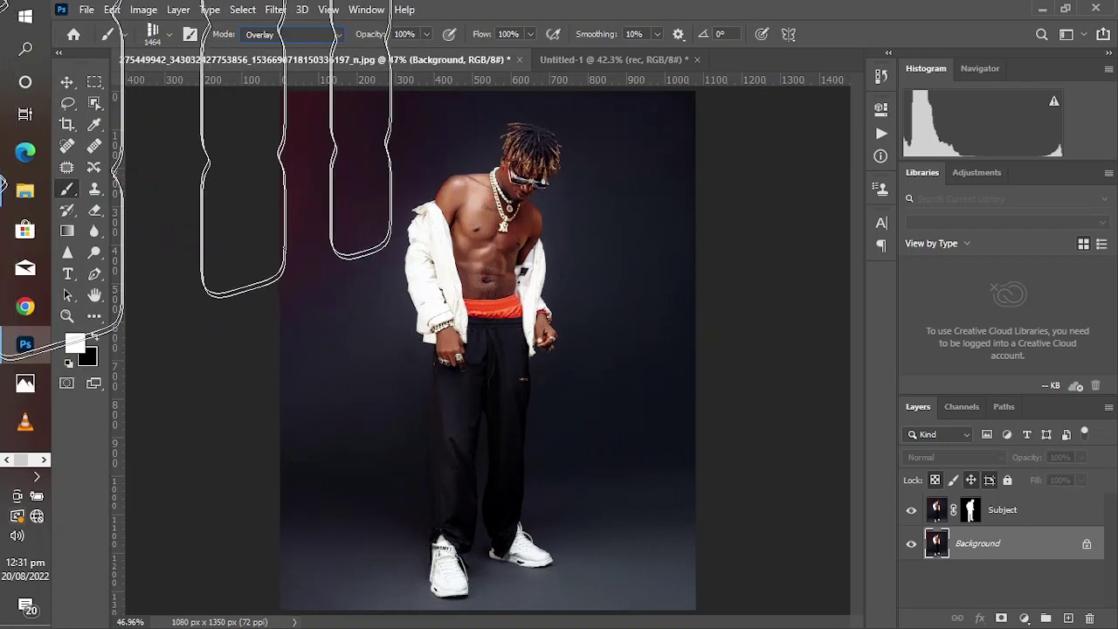
pyautogui.click(169, 34)
pyautogui.moveTo(234, 87); pyautogui.dragTo(220, 88)
pyautogui.click(428, 308)
pyautogui.press(']')
pyautogui.press(']')
pyautogui.press(']')
pyautogui.press(']')
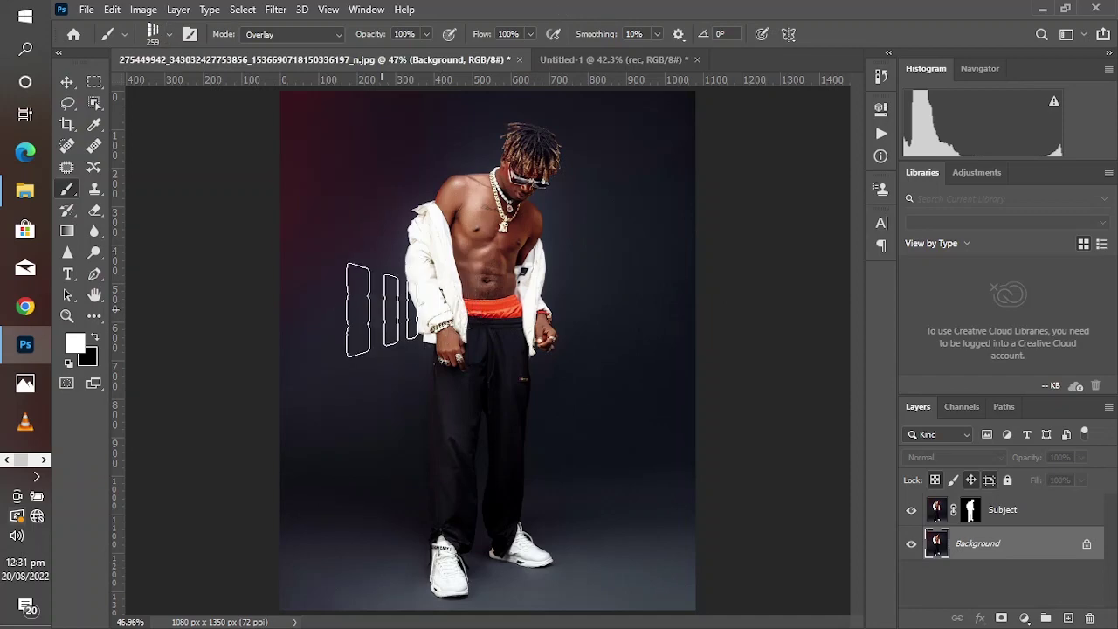
pyautogui.press(']')
pyautogui.press(']')
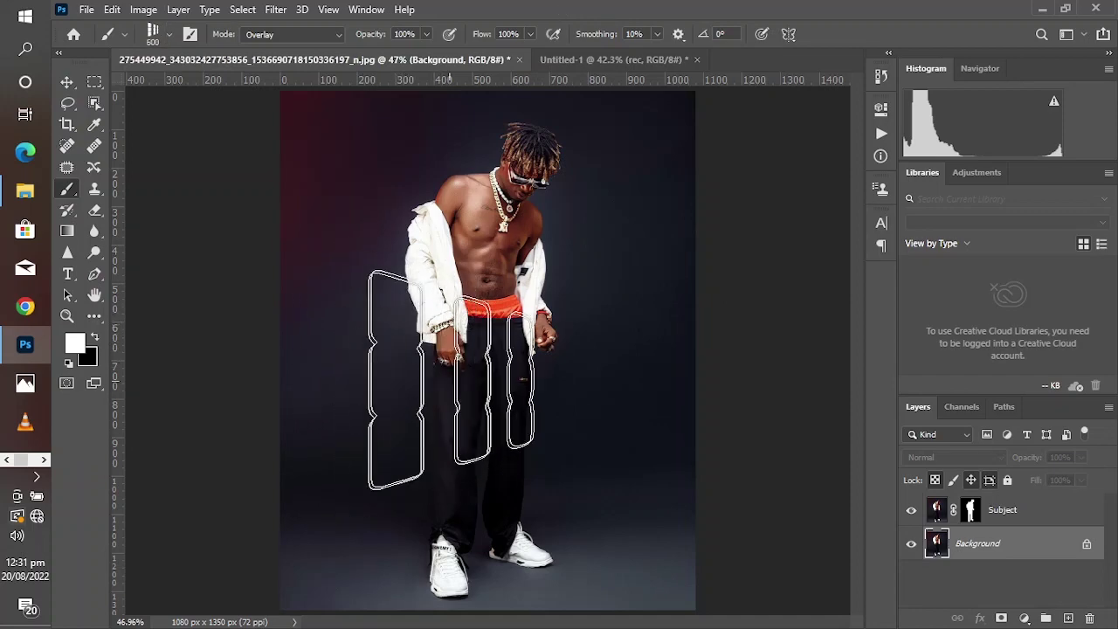
# Step: Undo a stamp on Background, then stamp the 1000 px window light on a new Layer 1
pyautogui.click(564, 271)
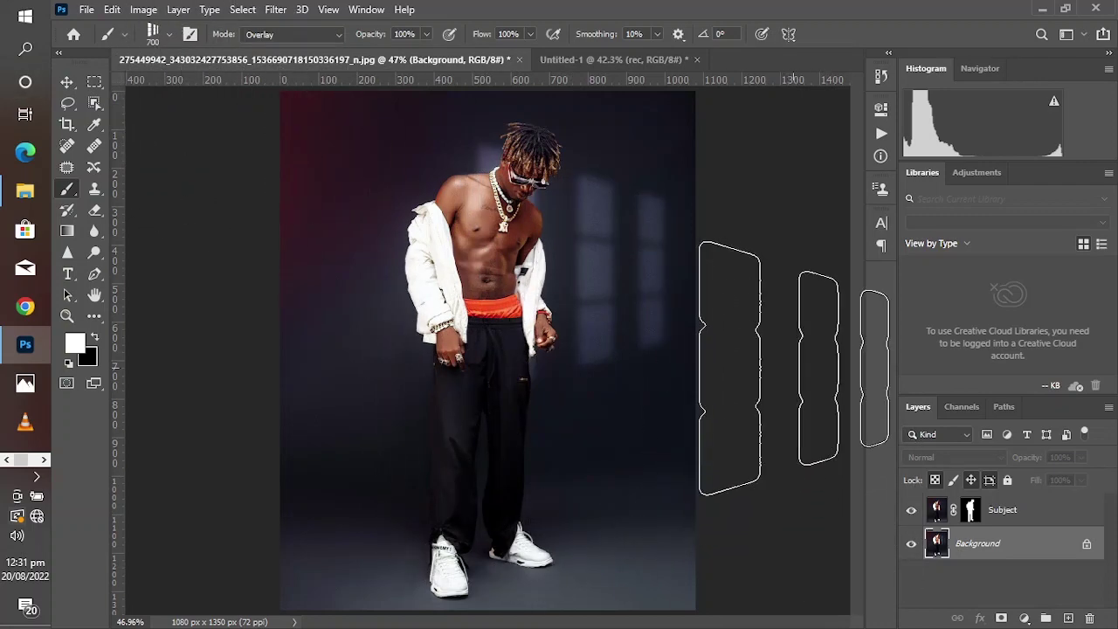
pyautogui.hotkey('ctrl', 'z')
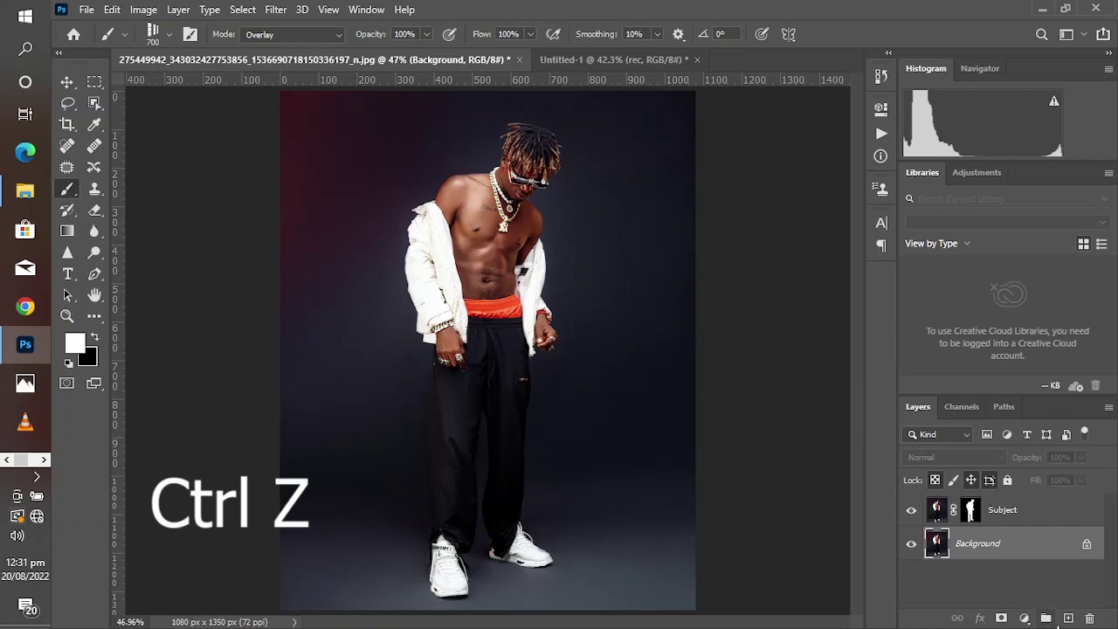
pyautogui.click(1067, 618)
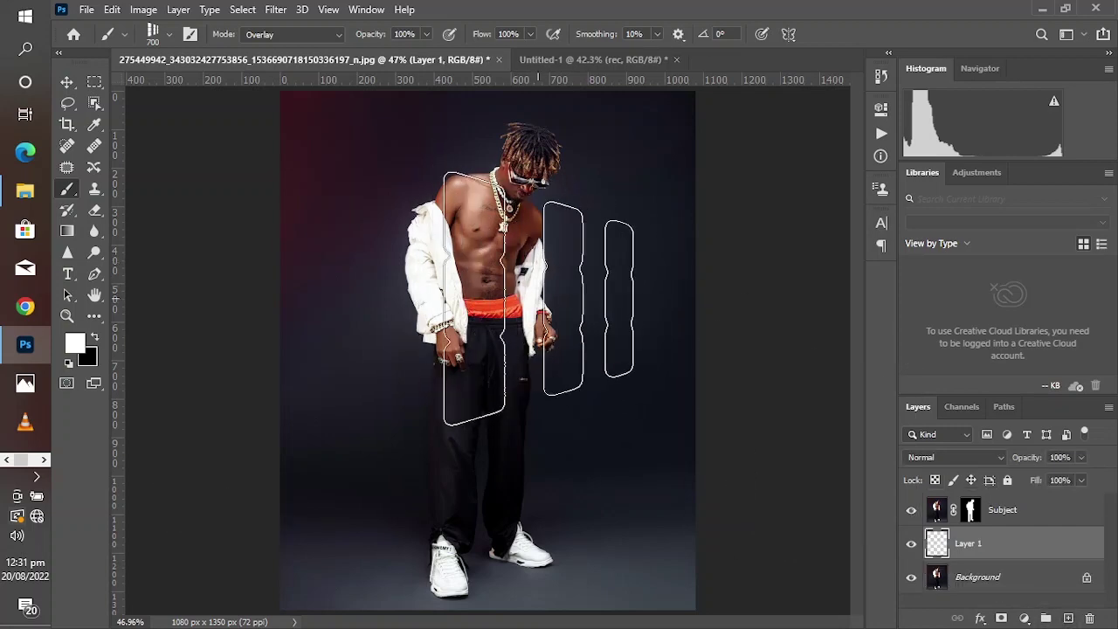
pyautogui.press(']')
pyautogui.press(']')
pyautogui.press(']')
pyautogui.click(504, 298)
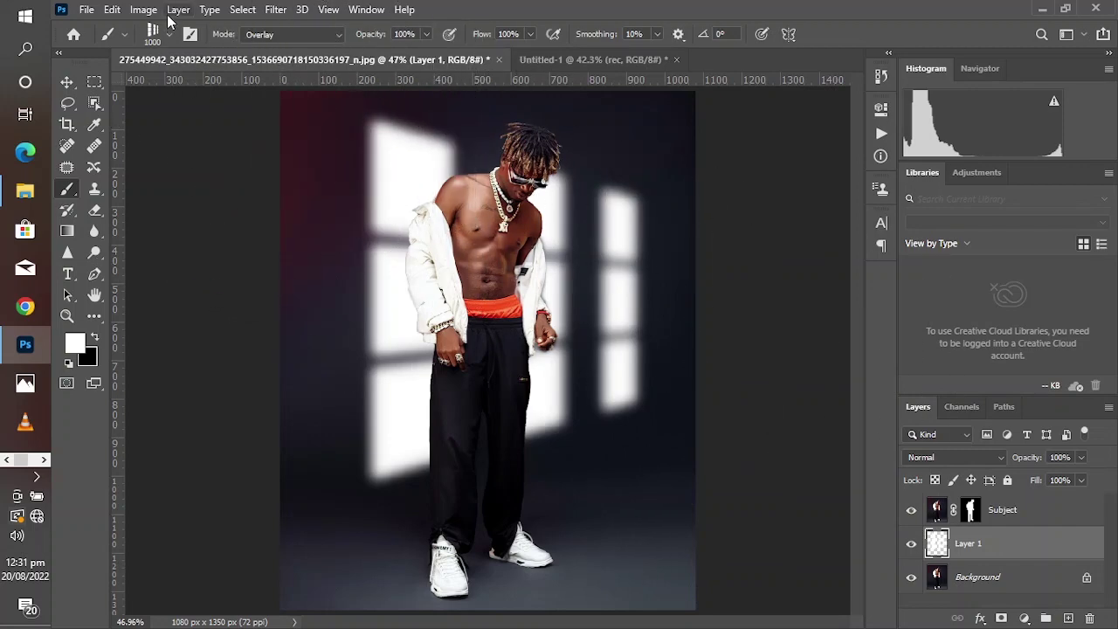
# Step: Flip Layer 1's window light vertically, scale it to 84.23% and shift it up and right
pyautogui.click(112, 10)
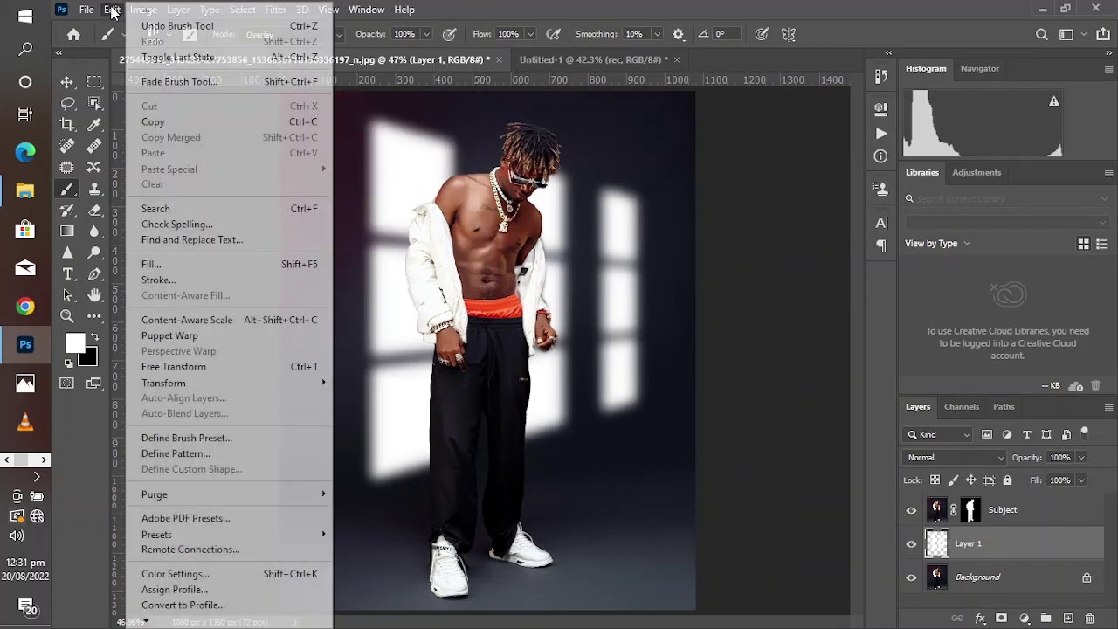
pyautogui.moveTo(206, 384)
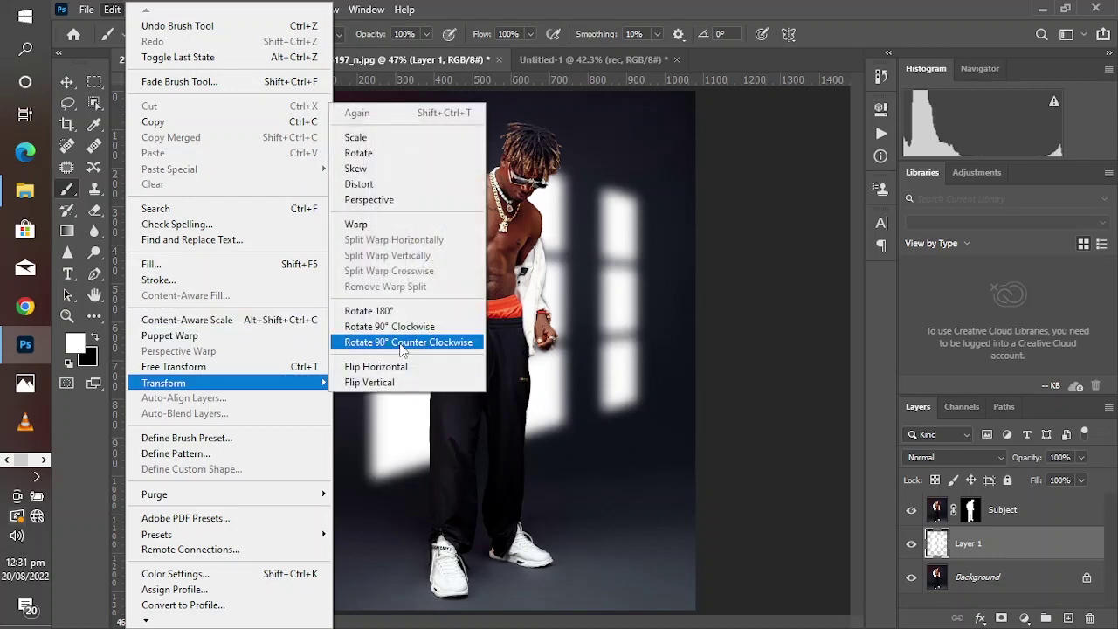
pyautogui.click(397, 381)
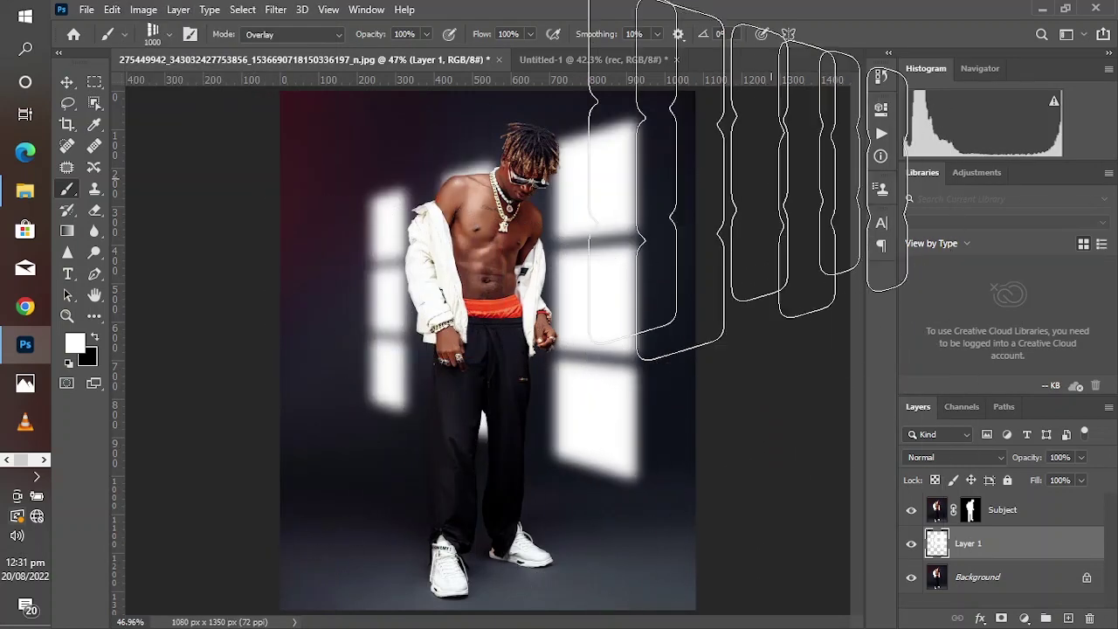
pyautogui.hotkey('ctrl', 't')
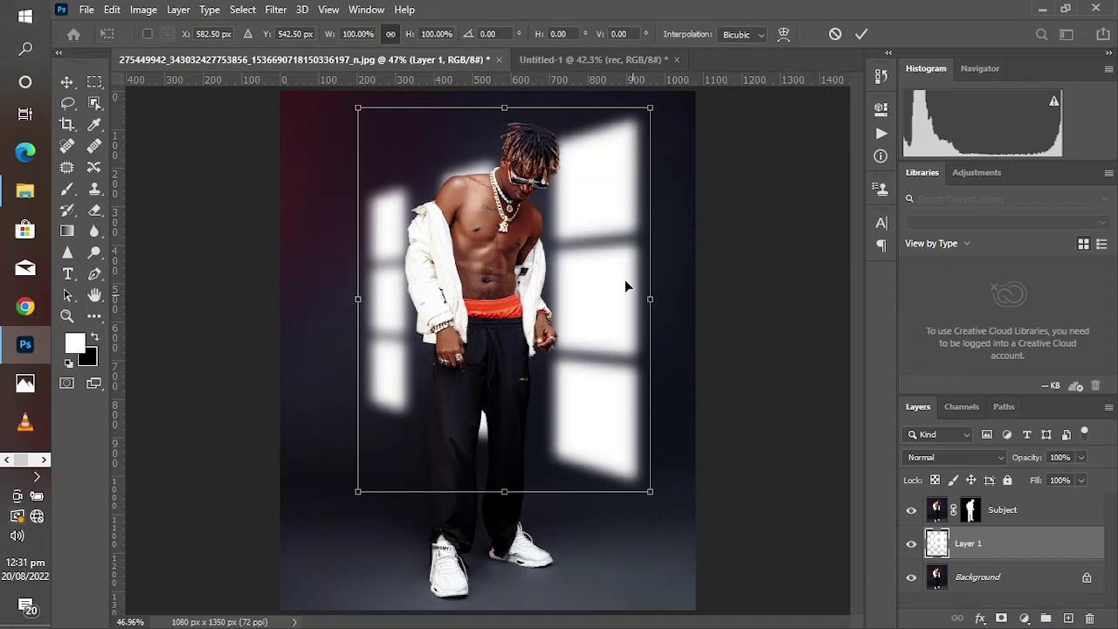
pyautogui.moveTo(598, 297); pyautogui.dragTo(643, 303)
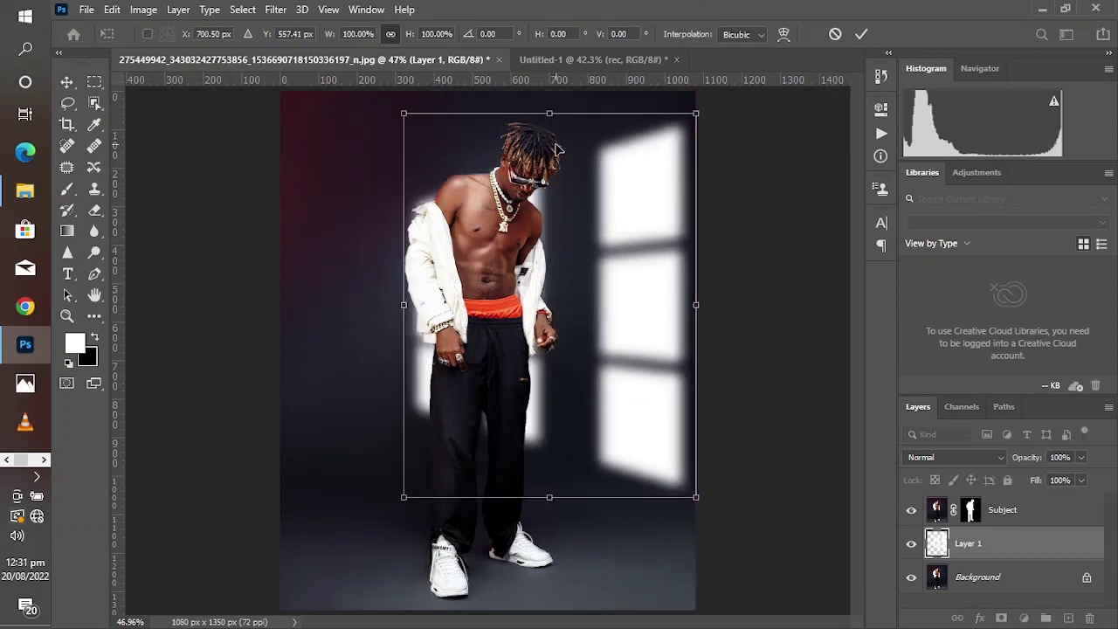
pyautogui.moveTo(547, 114); pyautogui.dragTo(554, 180)
pyautogui.moveTo(577, 277); pyautogui.dragTo(592, 237)
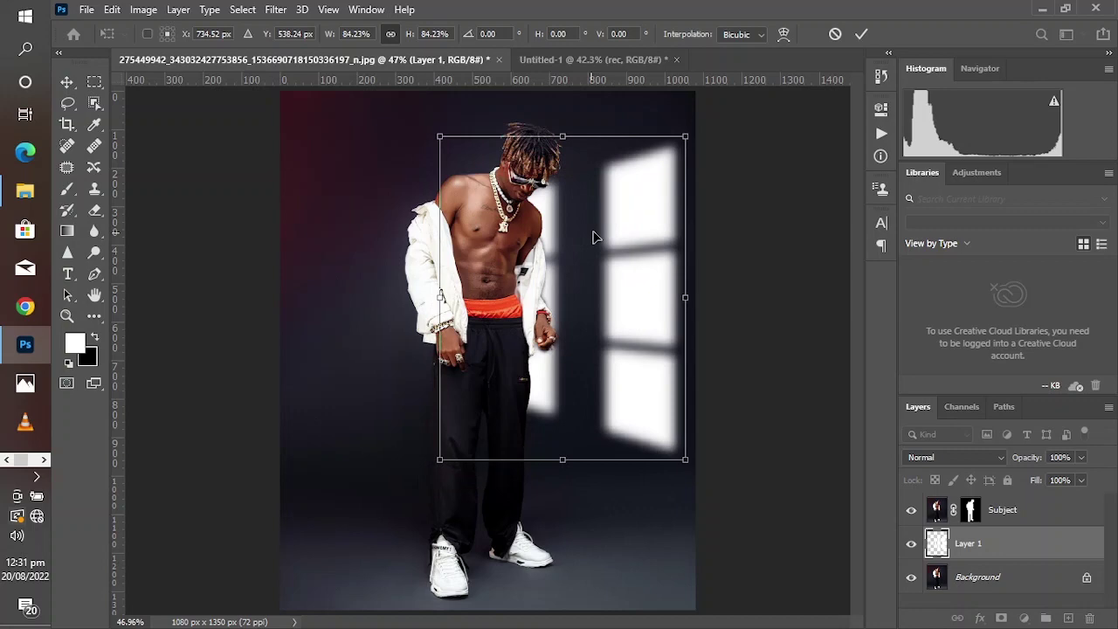
pyautogui.click(863, 35)
# Step: Blend Layer 1's window light as Soft Light, after trying Overlay first
pyautogui.press('b')
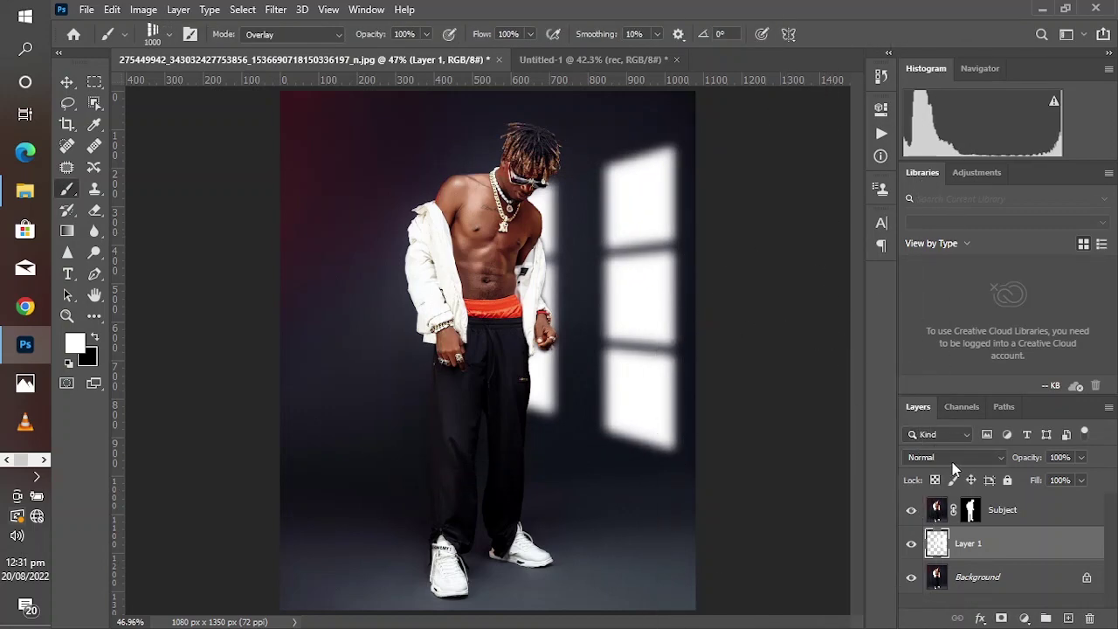
pyautogui.click(952, 460)
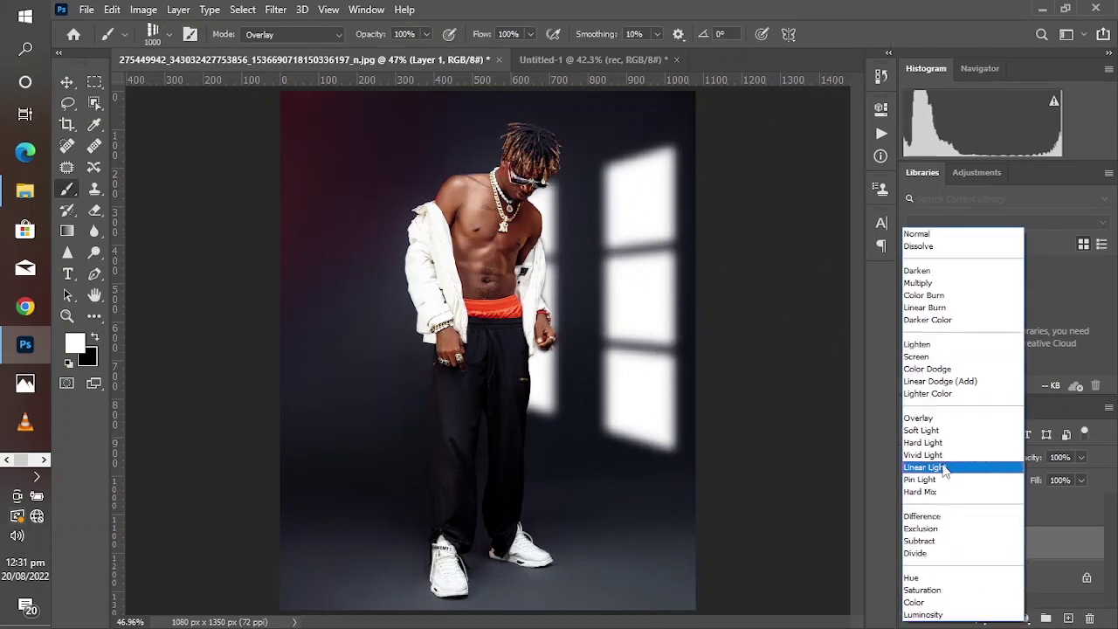
pyautogui.click(919, 419)
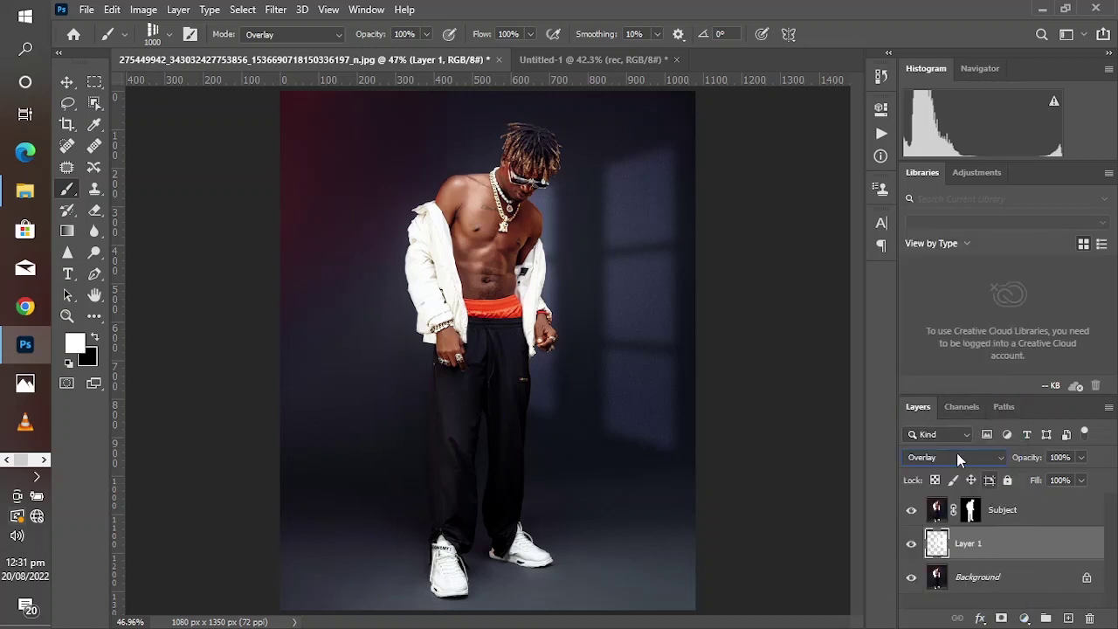
pyautogui.click(958, 466)
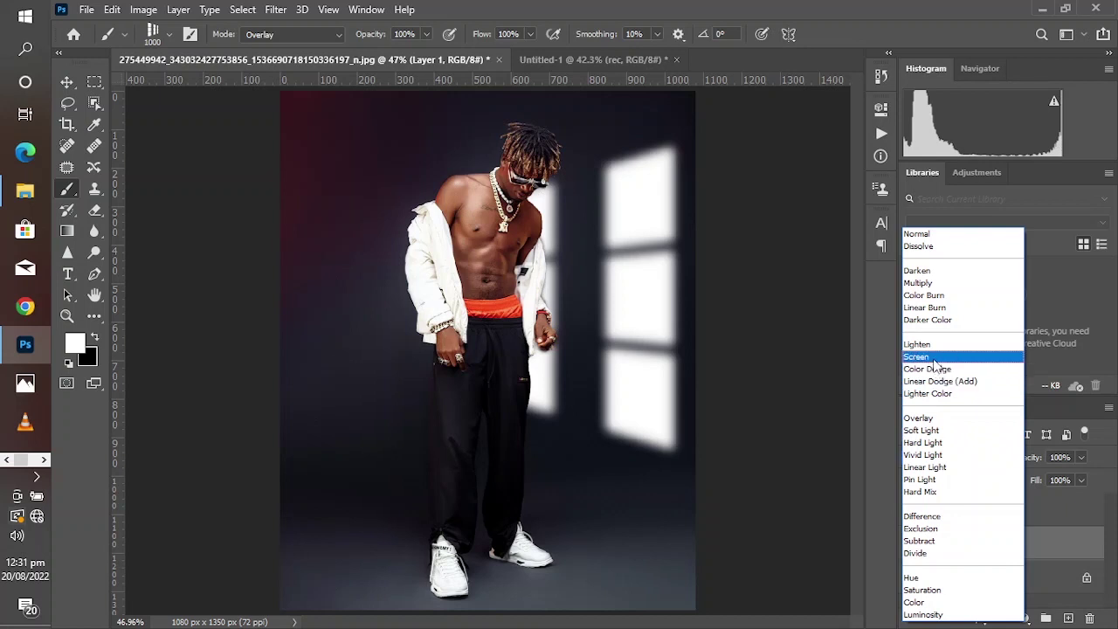
pyautogui.click(938, 430)
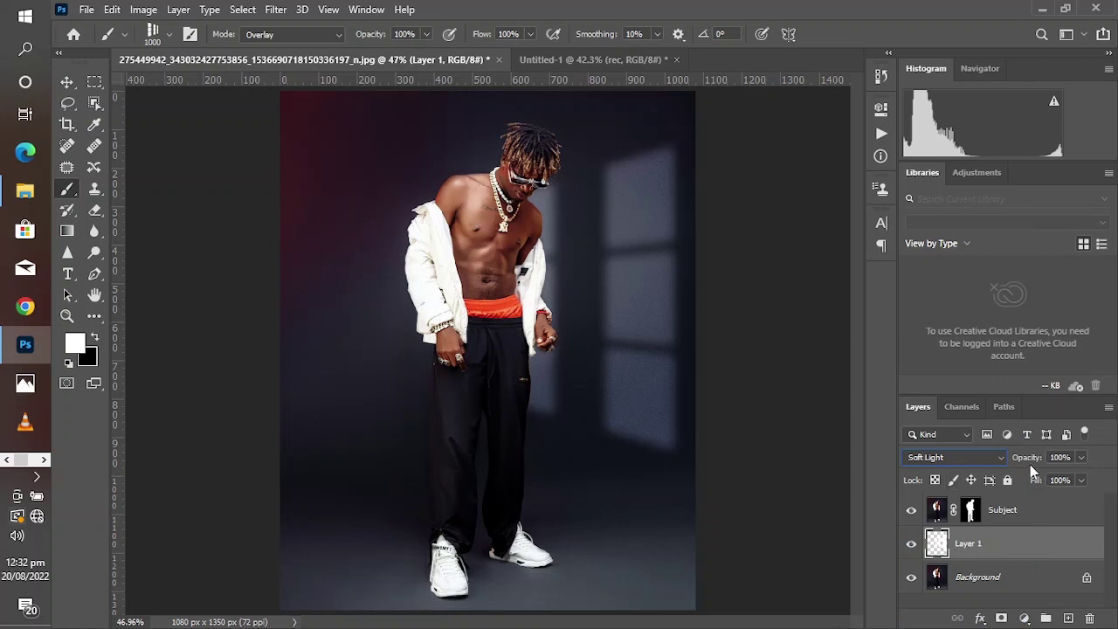
pyautogui.moveTo(1030, 462)
pyautogui.mouseDown()
pyautogui.moveTo(1005, 461)
pyautogui.moveTo(1028, 465)
pyautogui.mouseUp()
pyautogui.click(1037, 482)
# Step: Scale the window light to about 114% and shift it 43 px to the left
pyautogui.hotkey('ctrl', 't')
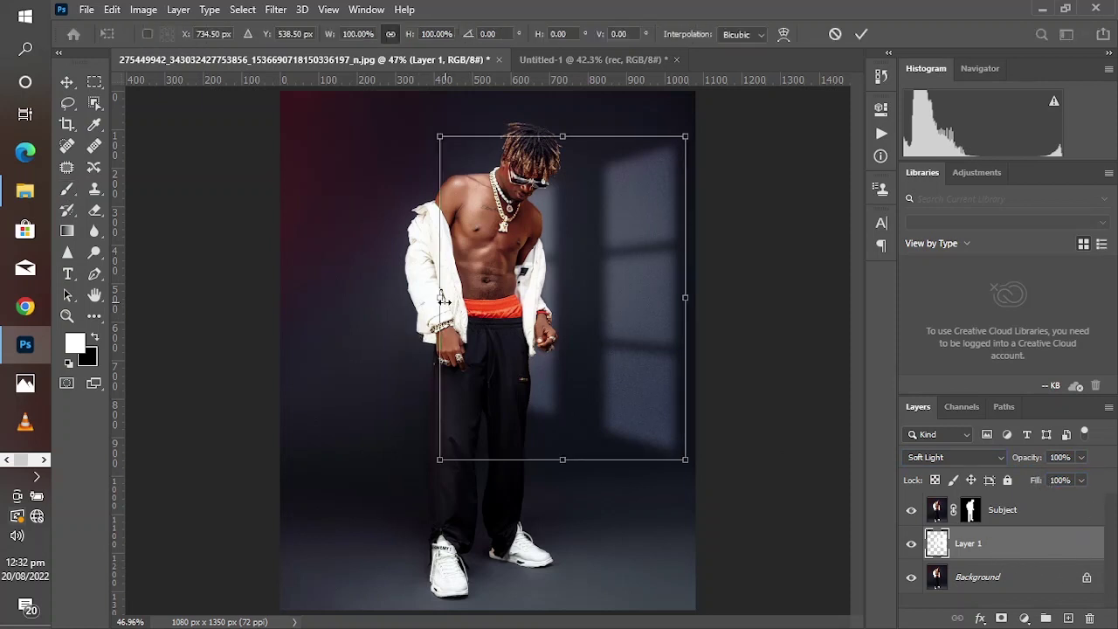
pyautogui.moveTo(443, 299); pyautogui.dragTo(426, 300)
pyautogui.moveTo(531, 308)
pyautogui.mouseDown()
pyautogui.moveTo(513, 308)
pyautogui.moveTo(523, 301)
pyautogui.mouseUp()
pyautogui.click(861, 34)
pyautogui.press('b')
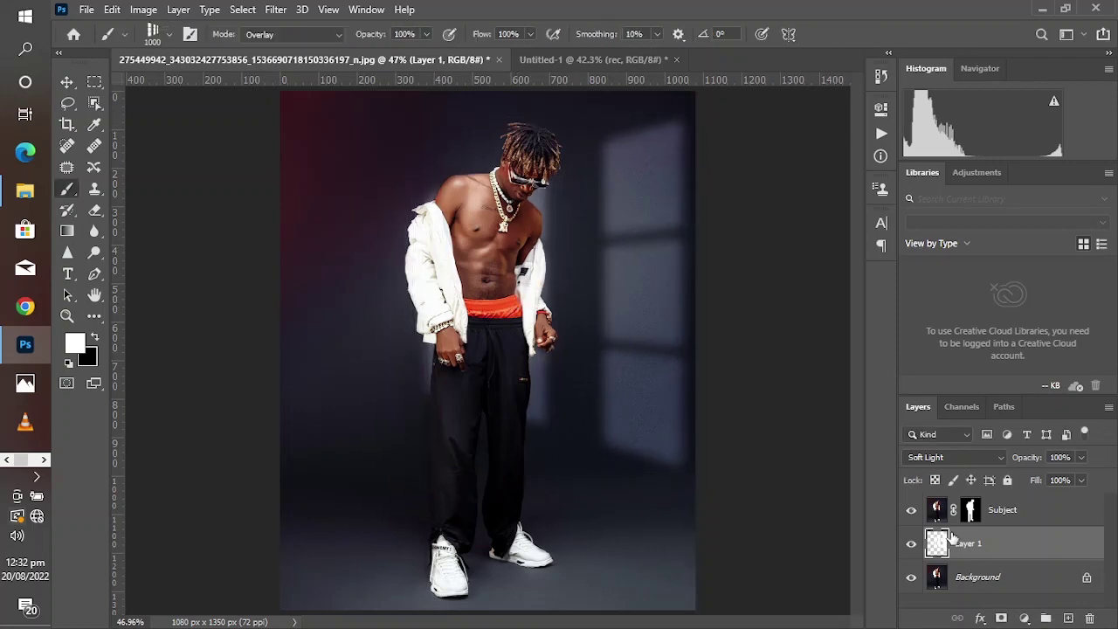
# Step: Add a new Layer 2 and stamp window light at the canvas top-left with a smaller brush
pyautogui.click(1045, 620)
pyautogui.press('[')
pyautogui.press('[')
pyautogui.press('[')
pyautogui.press('[')
pyautogui.press('[')
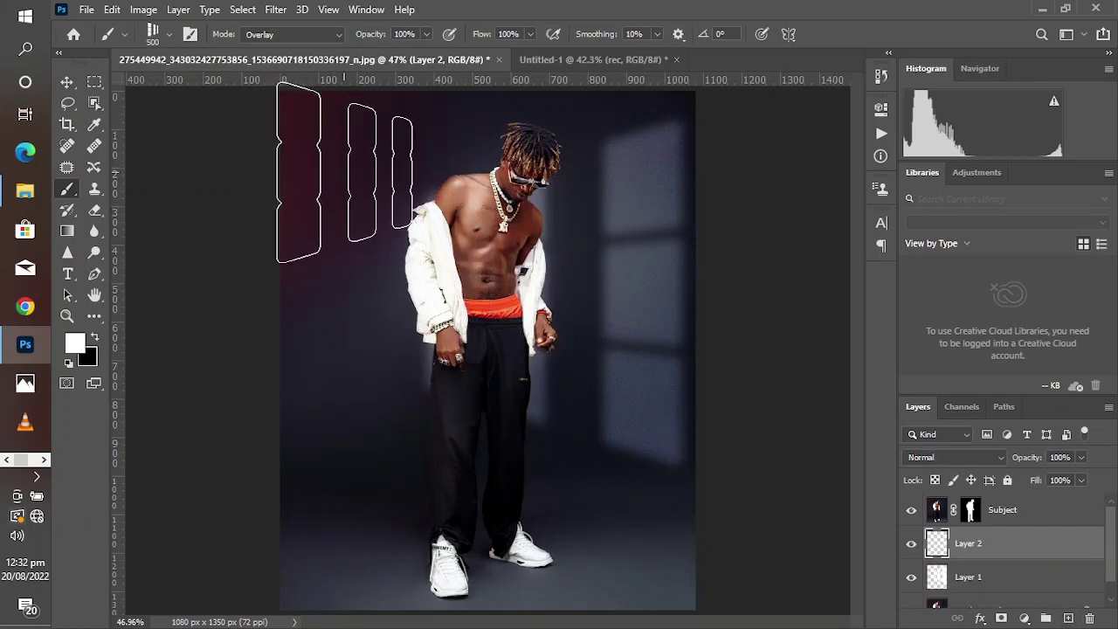
pyautogui.click(344, 170)
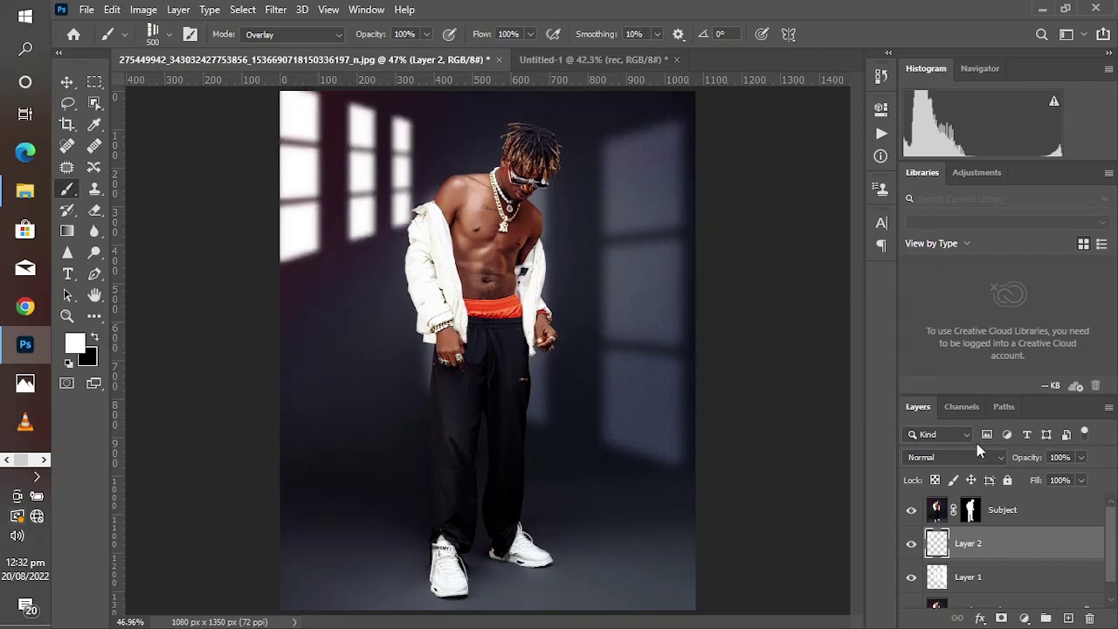
# Step: Blend Layer 2 in Overlay mode at 88% opacity
pyautogui.click(947, 457)
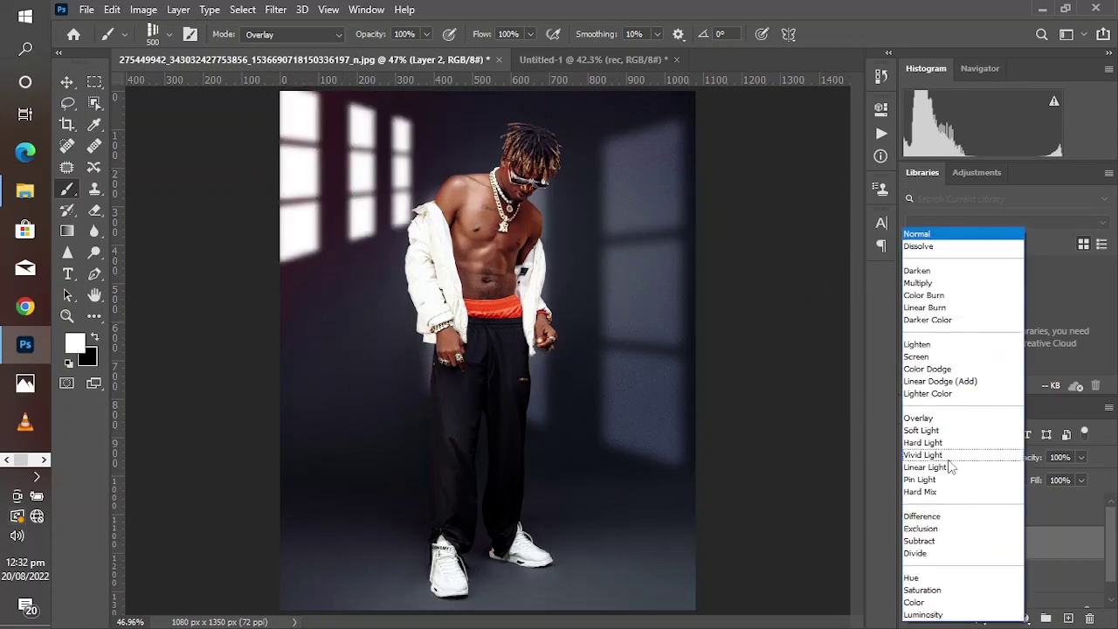
pyautogui.click(921, 419)
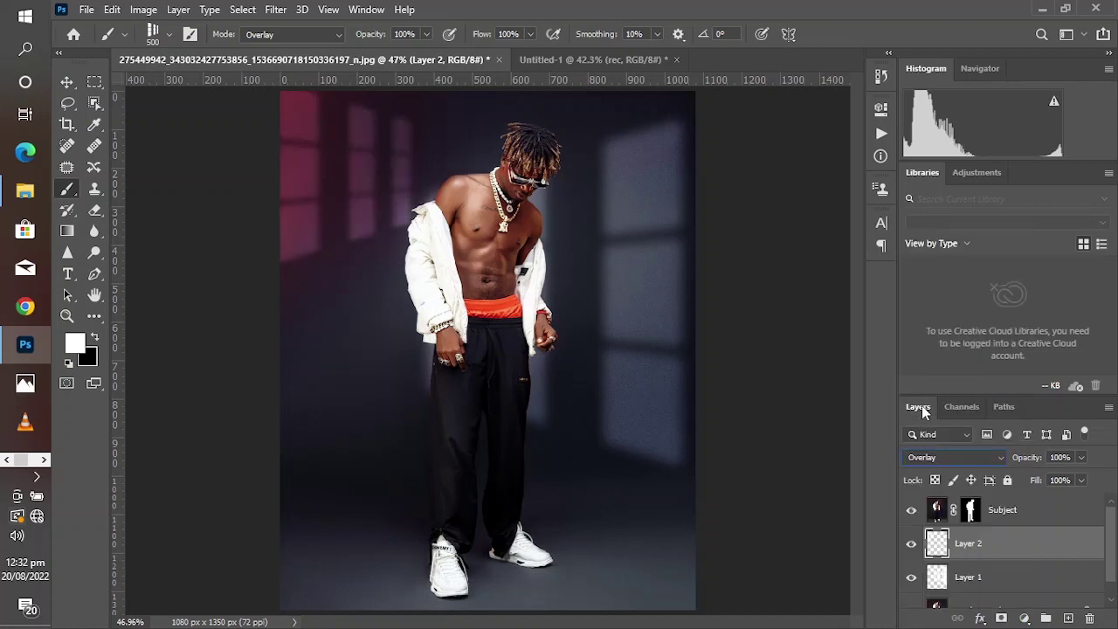
pyautogui.moveTo(1028, 458); pyautogui.dragTo(1019, 461)
# Step: Add a Gradient fill layer, keeping the Linear style
pyautogui.click(1024, 618)
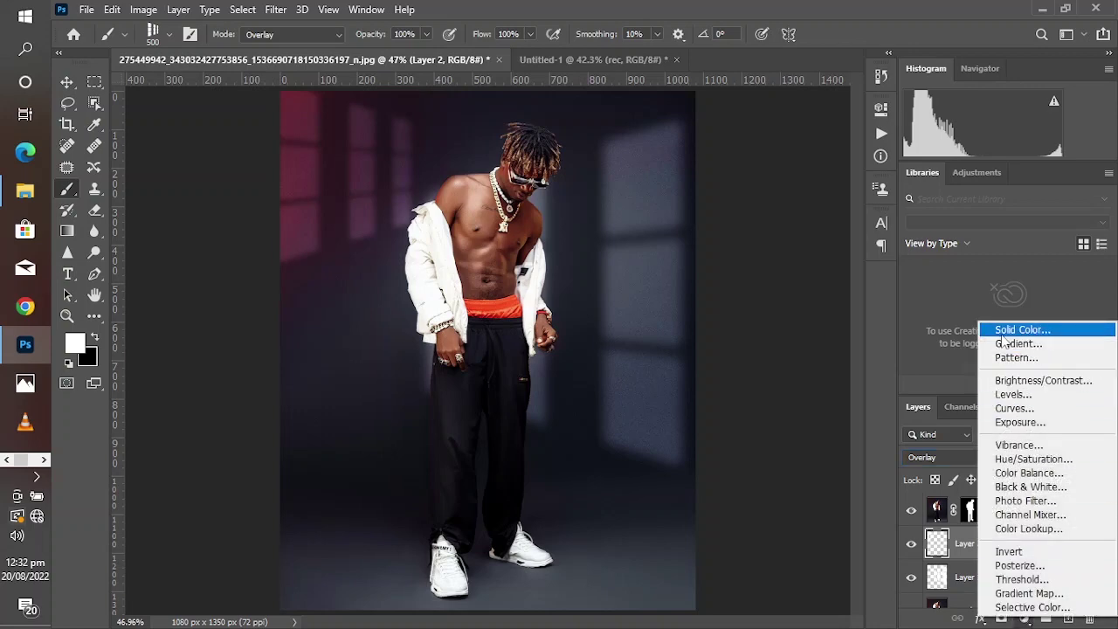
pyautogui.click(1003, 347)
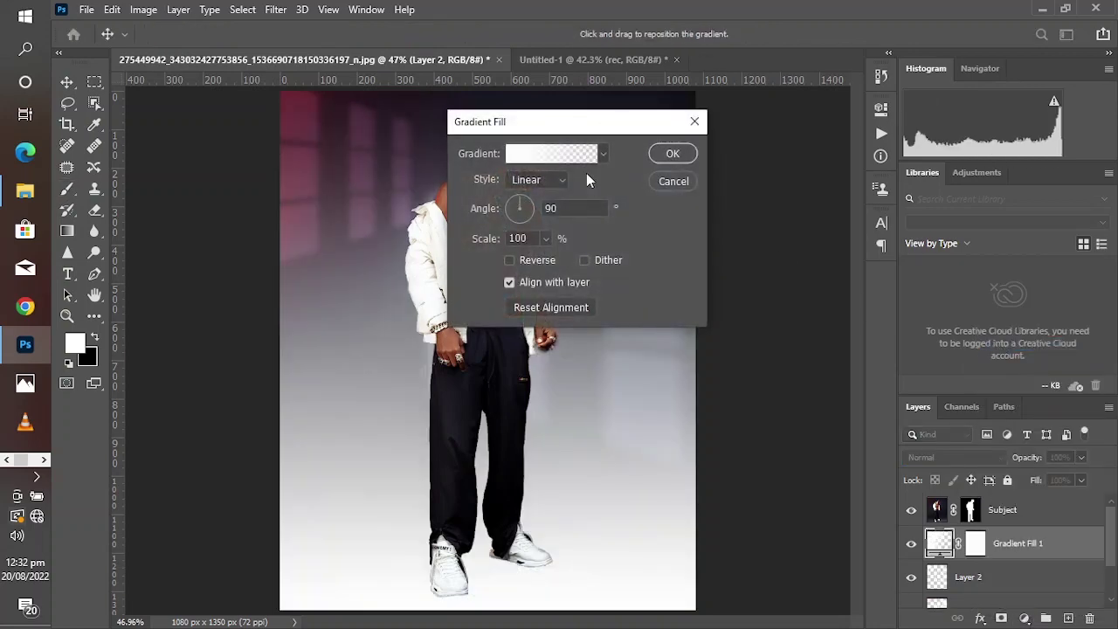
pyautogui.click(535, 181)
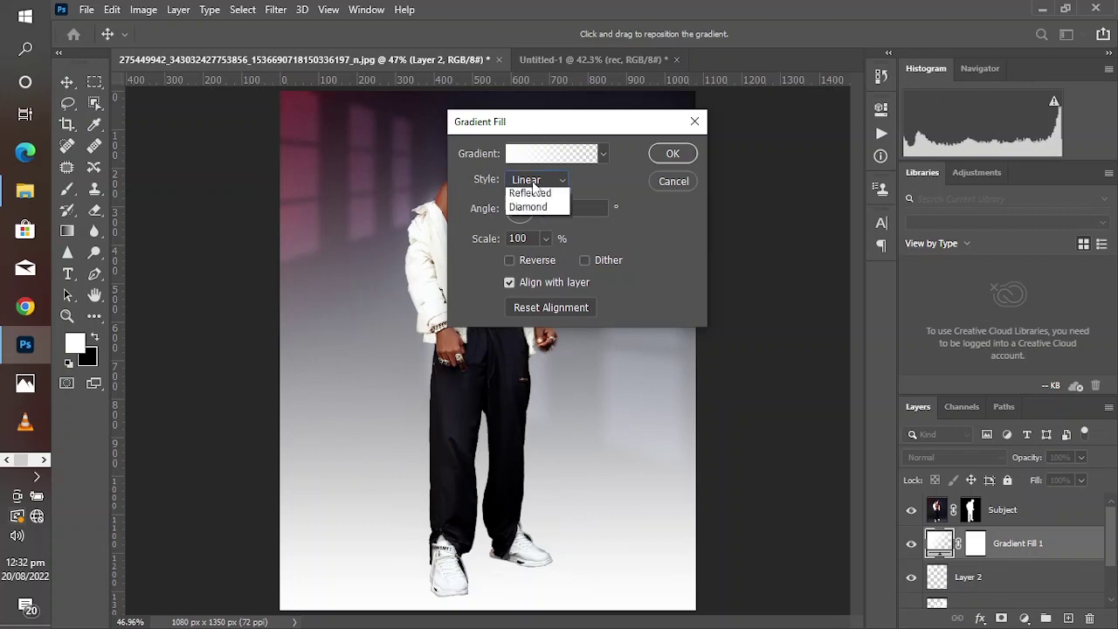
pyautogui.click(530, 195)
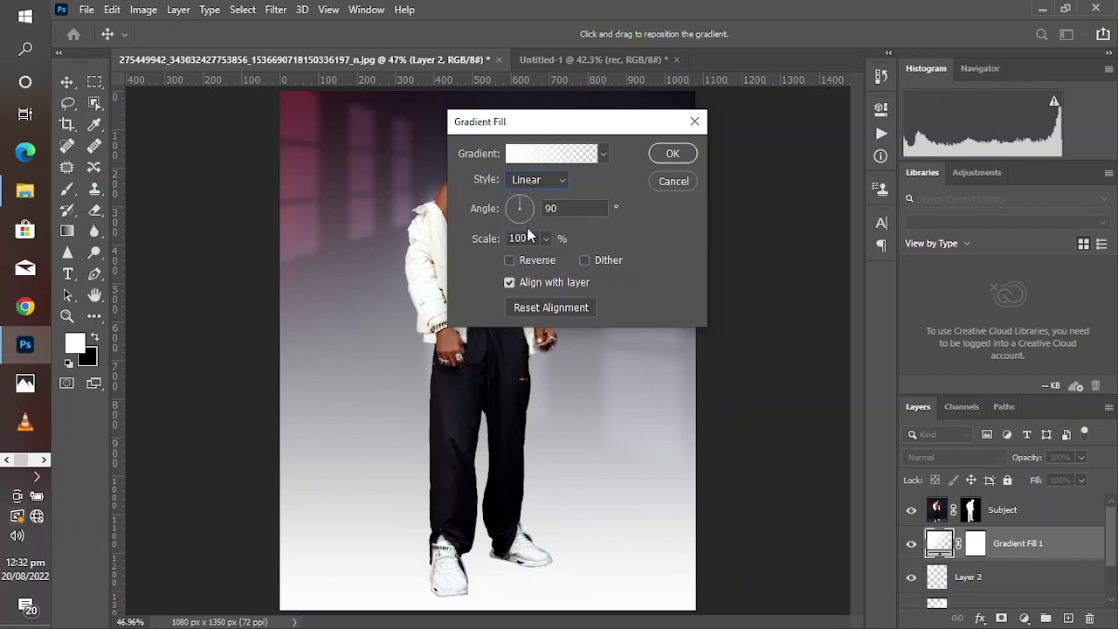
# Step: Make it an HSB Noise gradient with zero saturation, randomized into grey streaks
pyautogui.click(572, 155)
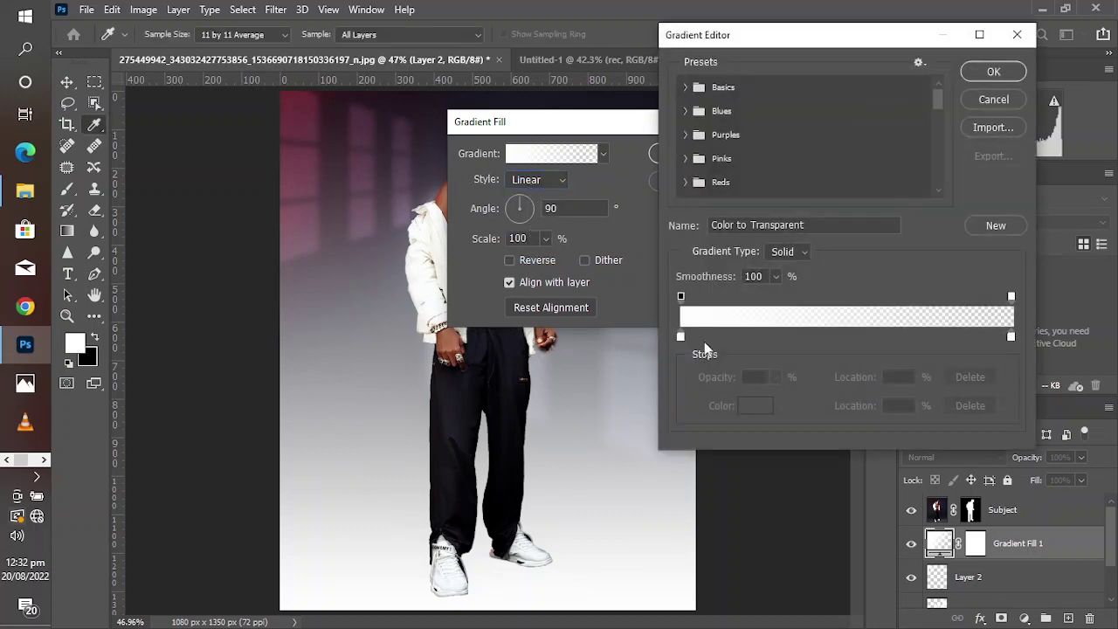
pyautogui.click(790, 251)
pyautogui.click(786, 277)
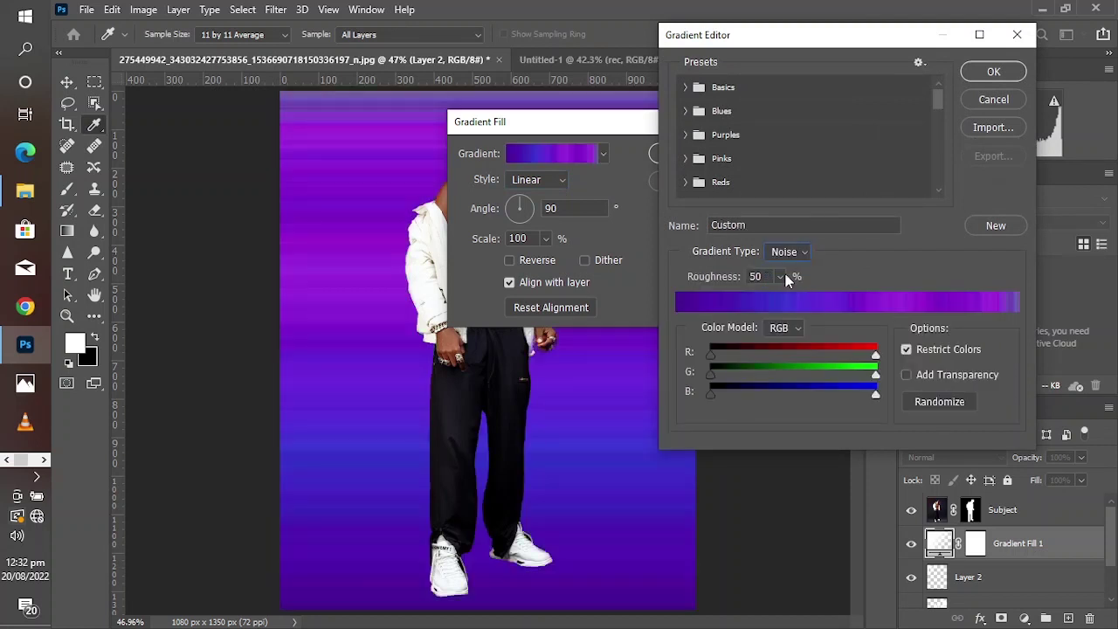
pyautogui.click(778, 328)
pyautogui.click(778, 352)
pyautogui.moveTo(874, 376); pyautogui.dragTo(761, 381)
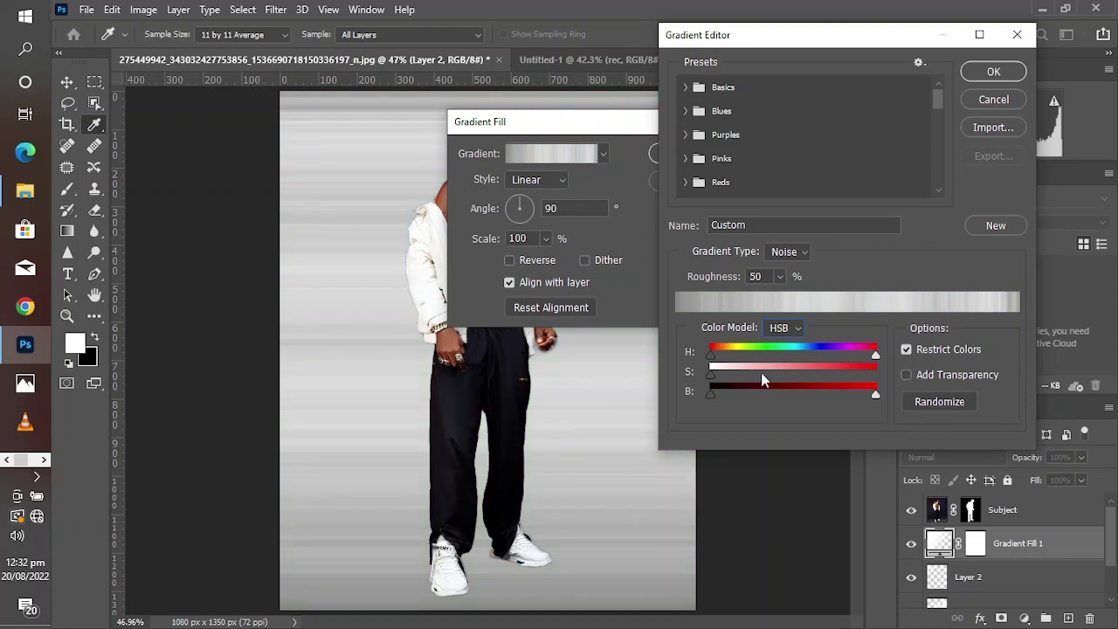
pyautogui.click(925, 401)
pyautogui.click(925, 401)
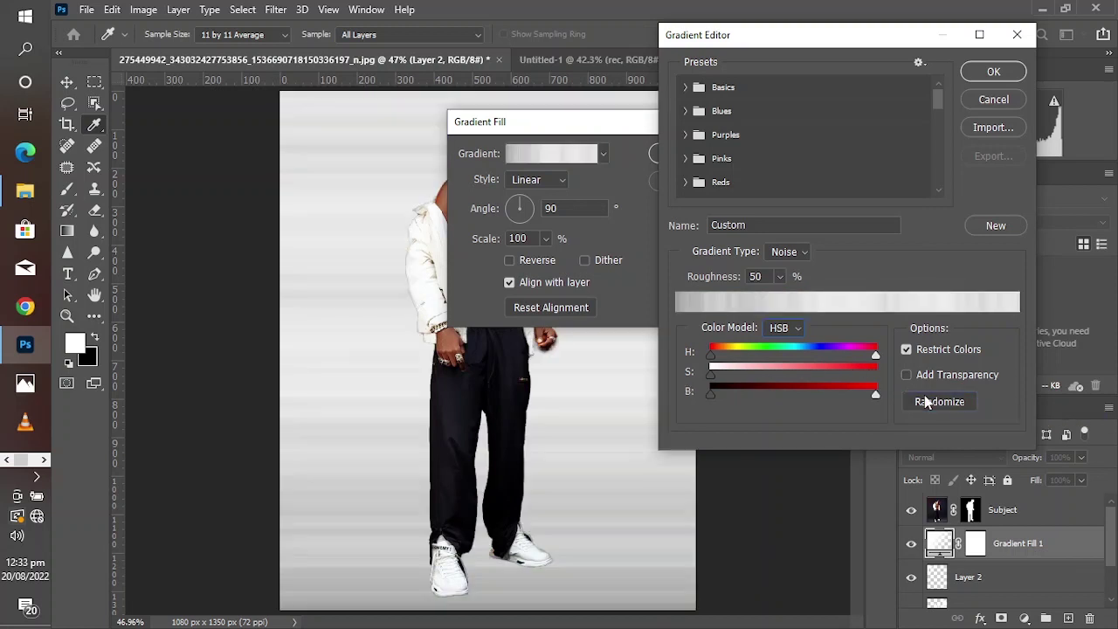
pyautogui.click(925, 400)
pyautogui.click(925, 401)
pyautogui.click(925, 401)
pyautogui.click(926, 401)
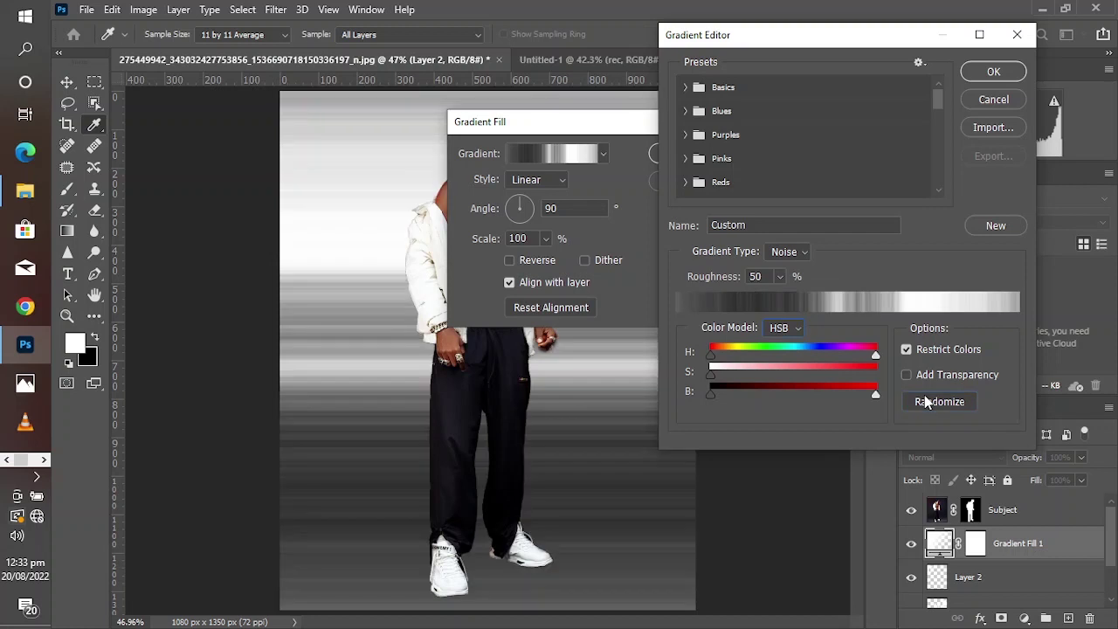
pyautogui.click(925, 401)
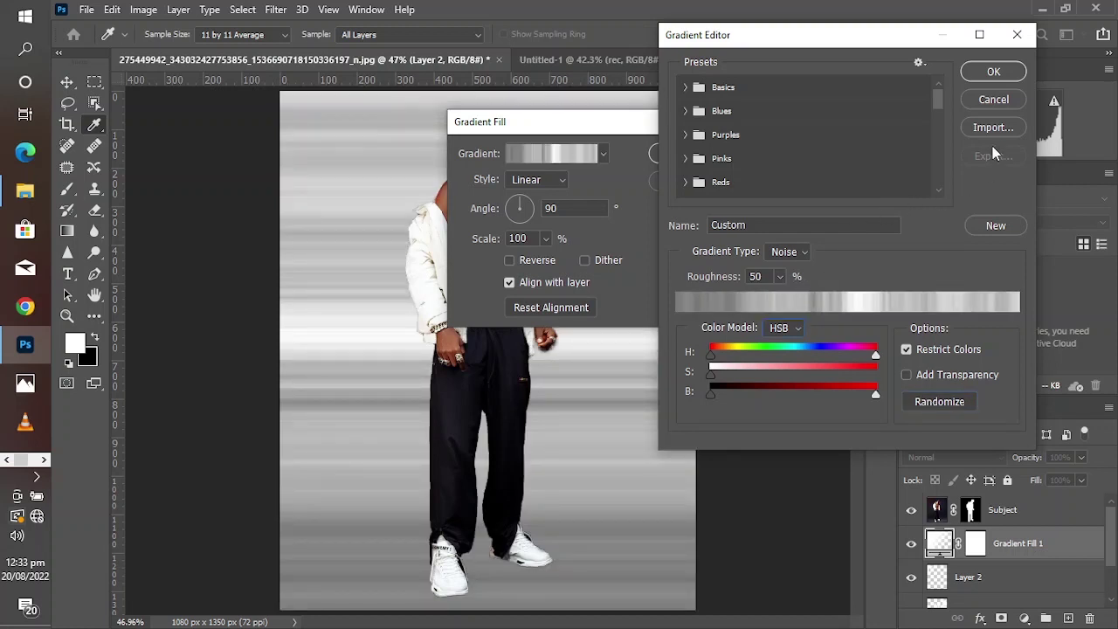
pyautogui.click(992, 72)
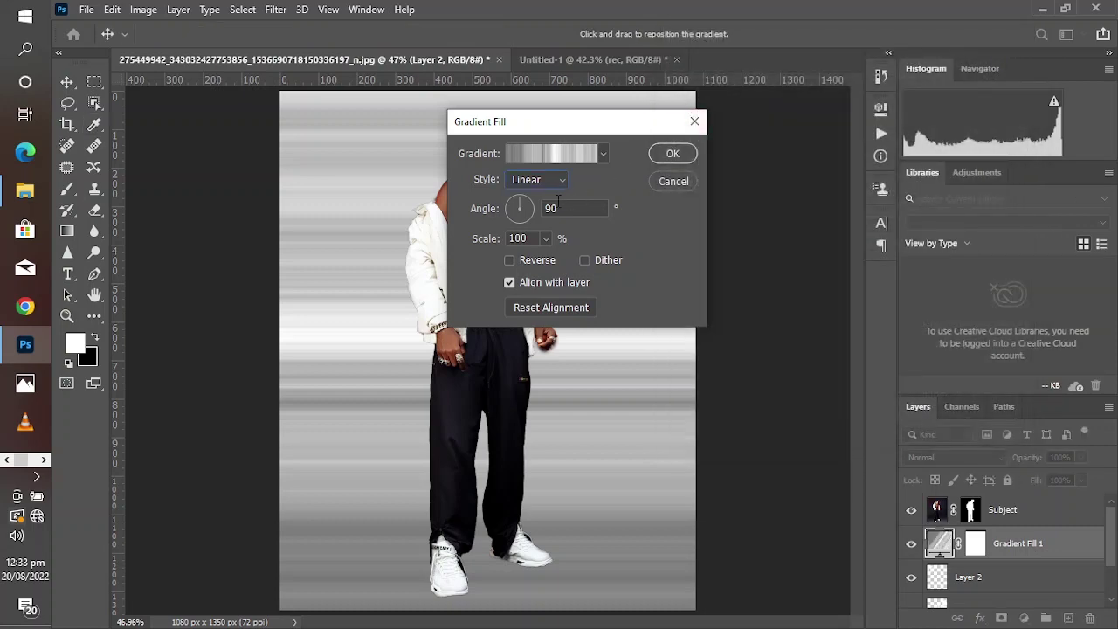
# Step: Switch the gradient fill style to Angle
pyautogui.click(543, 179)
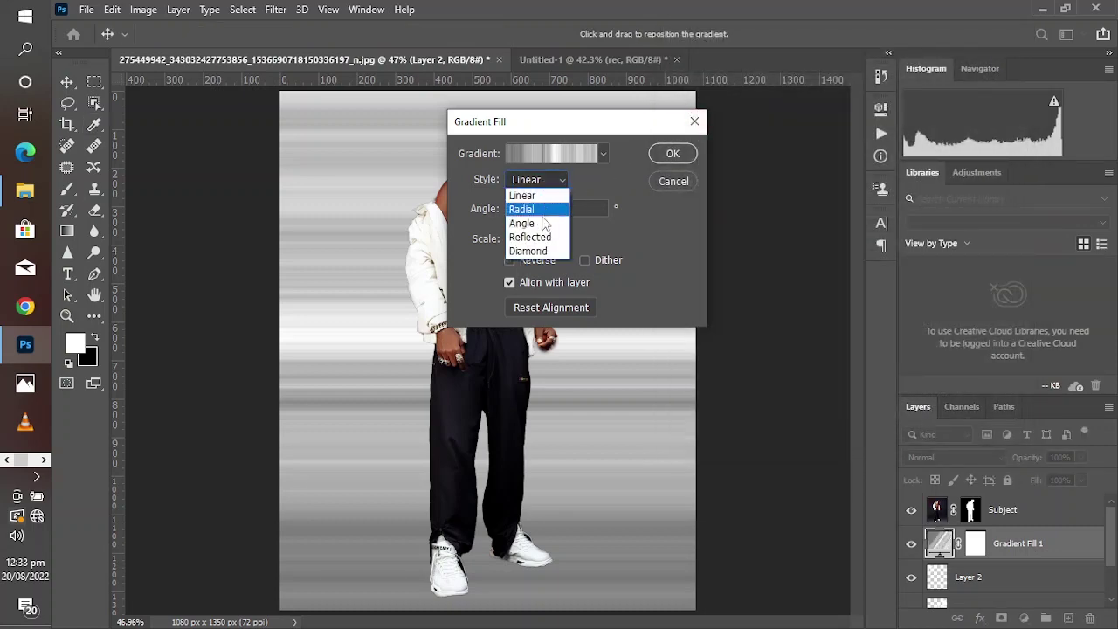
pyautogui.click(540, 220)
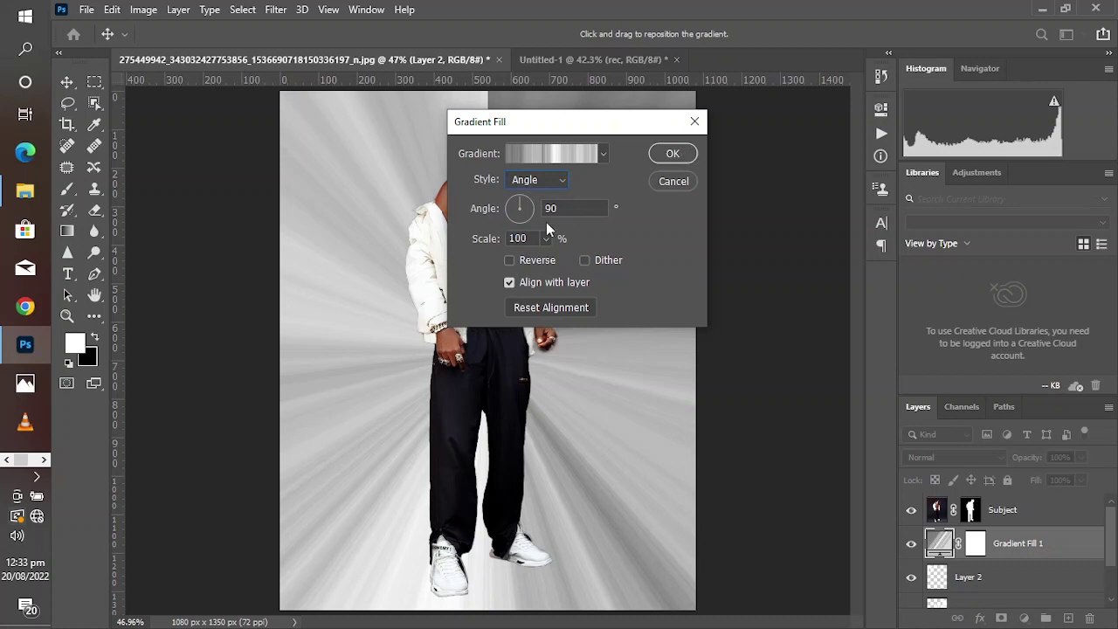
pyautogui.click(528, 180)
pyautogui.click(529, 180)
# Step: Raise the noise gradient's roughness to 100% and confirm the gradient fill
pyautogui.click(554, 159)
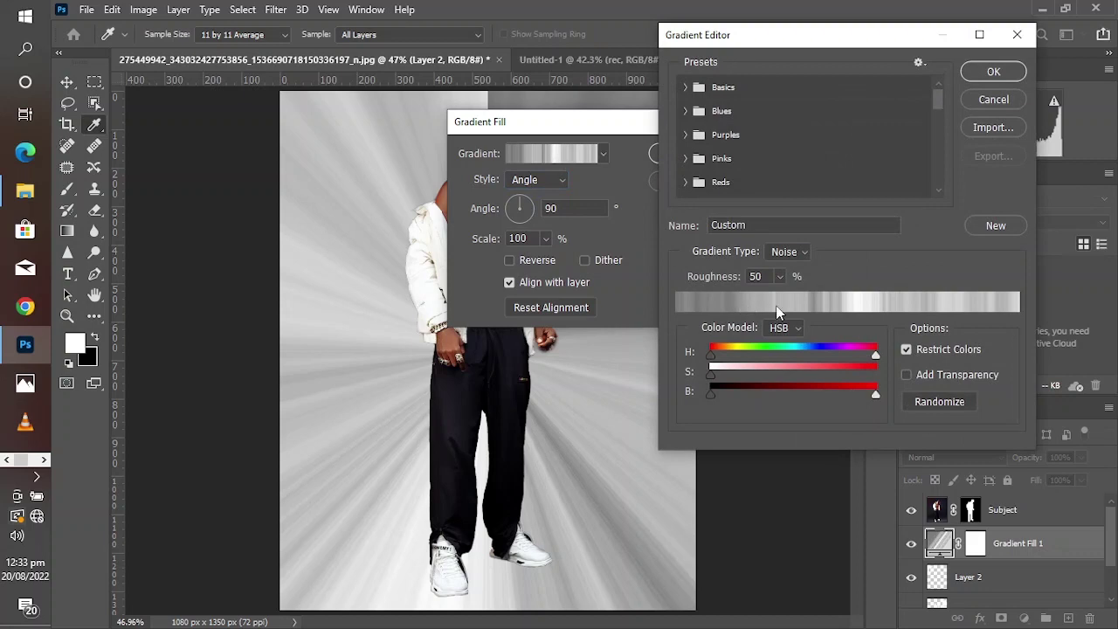
pyautogui.click(779, 277)
pyautogui.moveTo(779, 300); pyautogui.dragTo(817, 298)
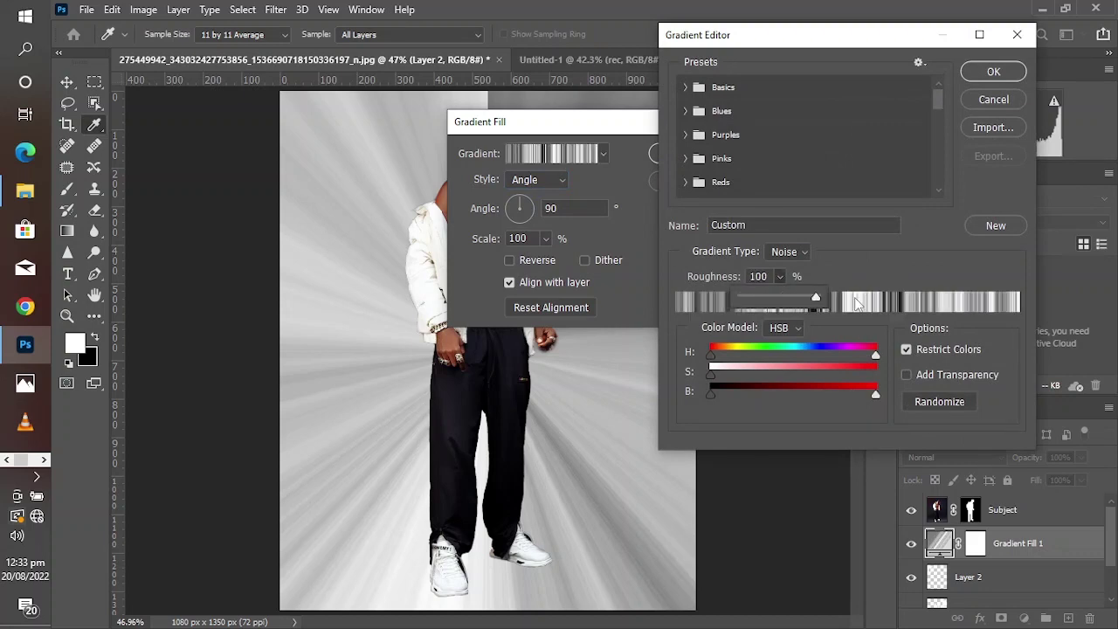
pyautogui.click(992, 73)
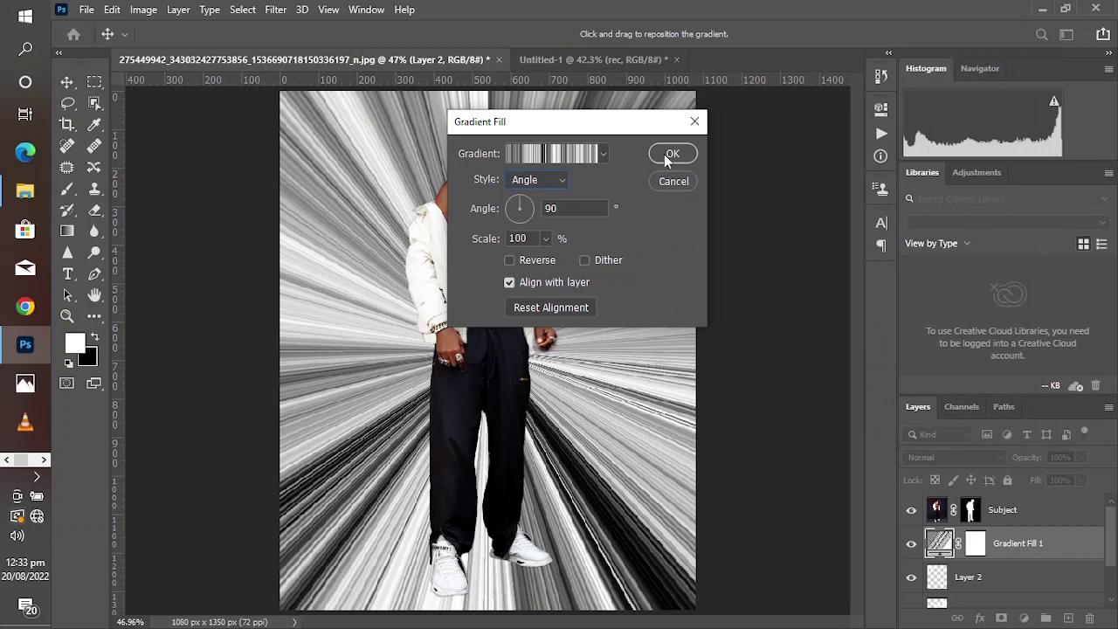
pyautogui.click(671, 155)
# Step: Blend Gradient Fill 1 in Color Dodge and convert it to a smart object
pyautogui.press('b')
pyautogui.click(959, 455)
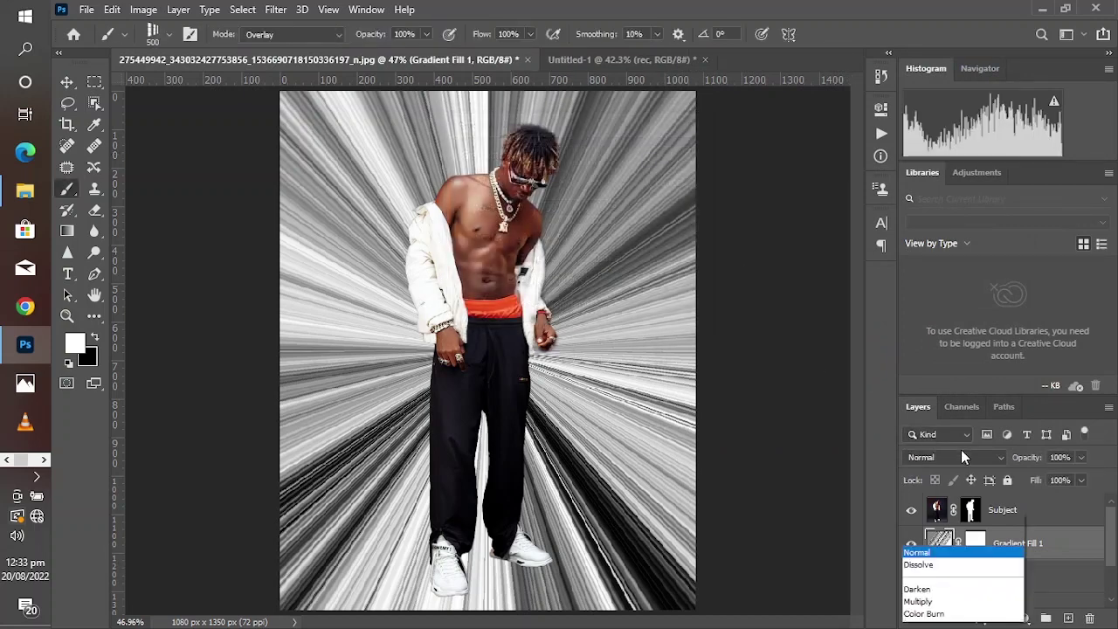
pyautogui.click(943, 370)
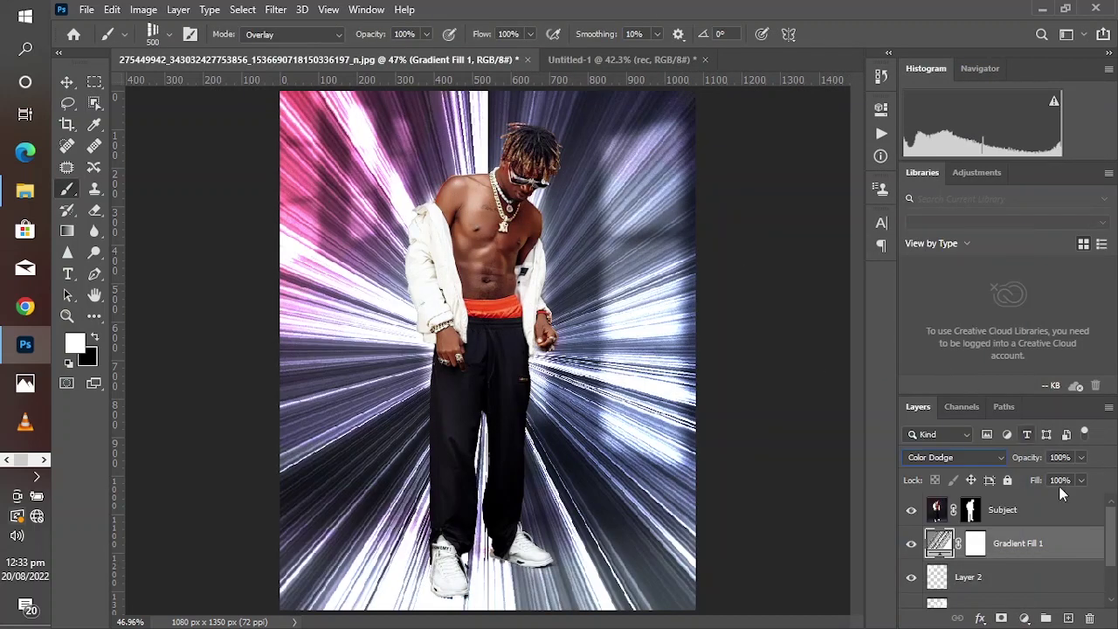
pyautogui.rightClick(1026, 546)
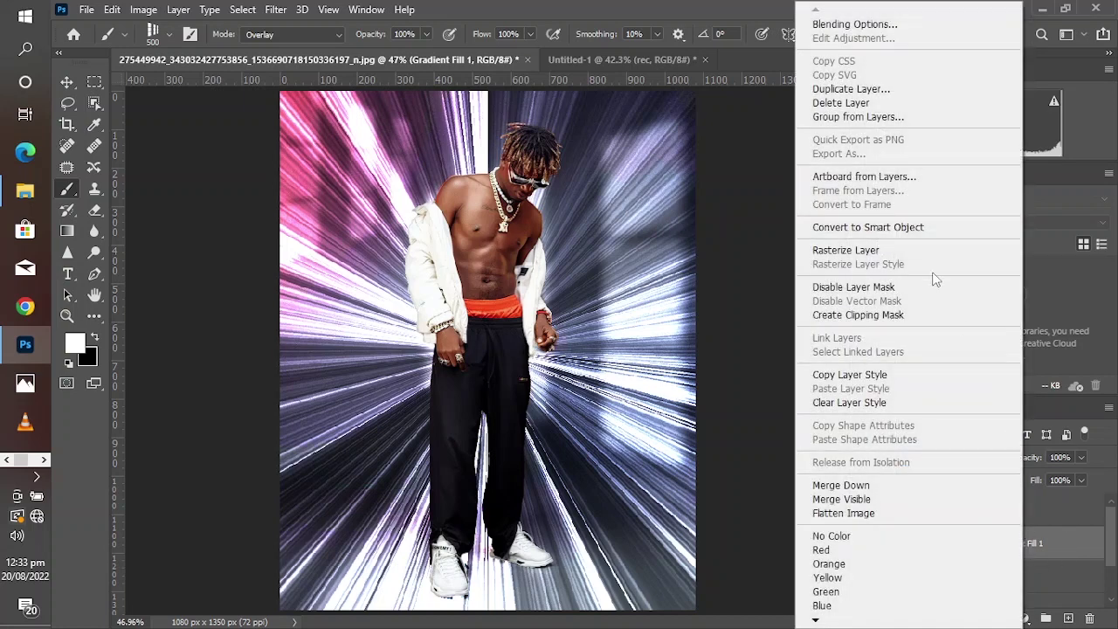
pyautogui.click(934, 229)
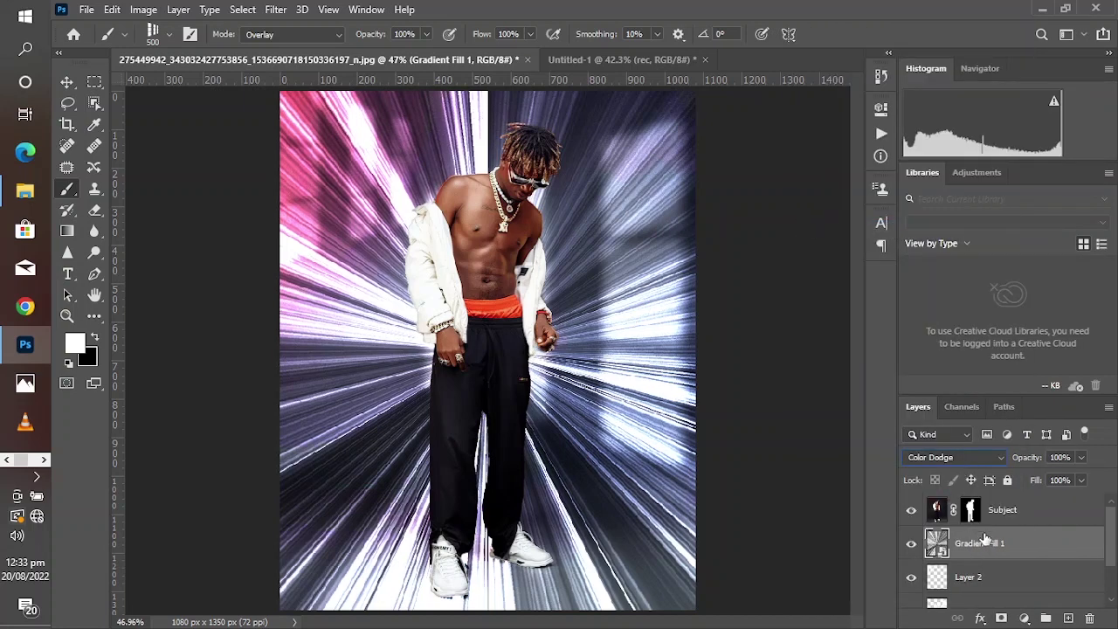
# Step: Move the streak burst's centre into the top-left corner and scale it to 200%
pyautogui.hotkey('ctrl', 't')
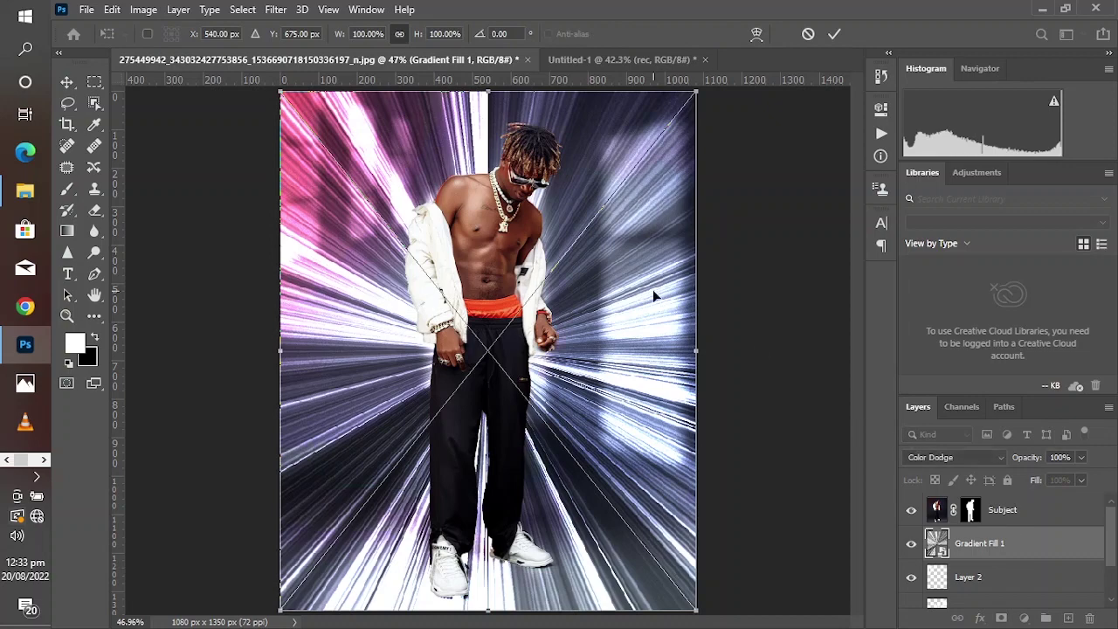
pyautogui.moveTo(513, 310); pyautogui.dragTo(312, 68)
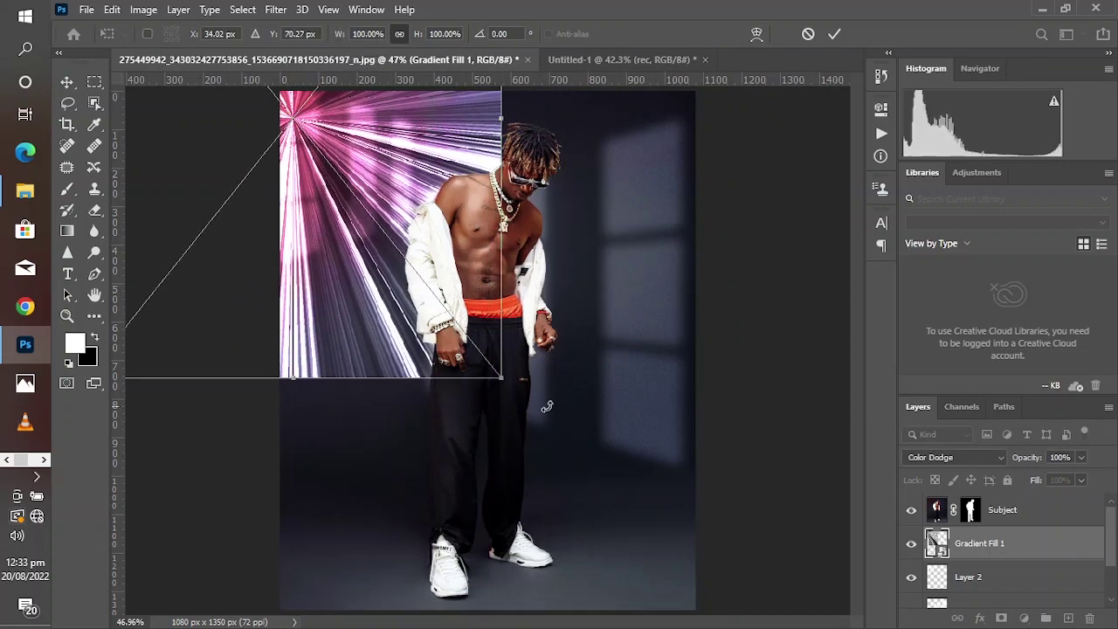
pyautogui.moveTo(500, 377); pyautogui.dragTo(719, 599)
pyautogui.click(834, 34)
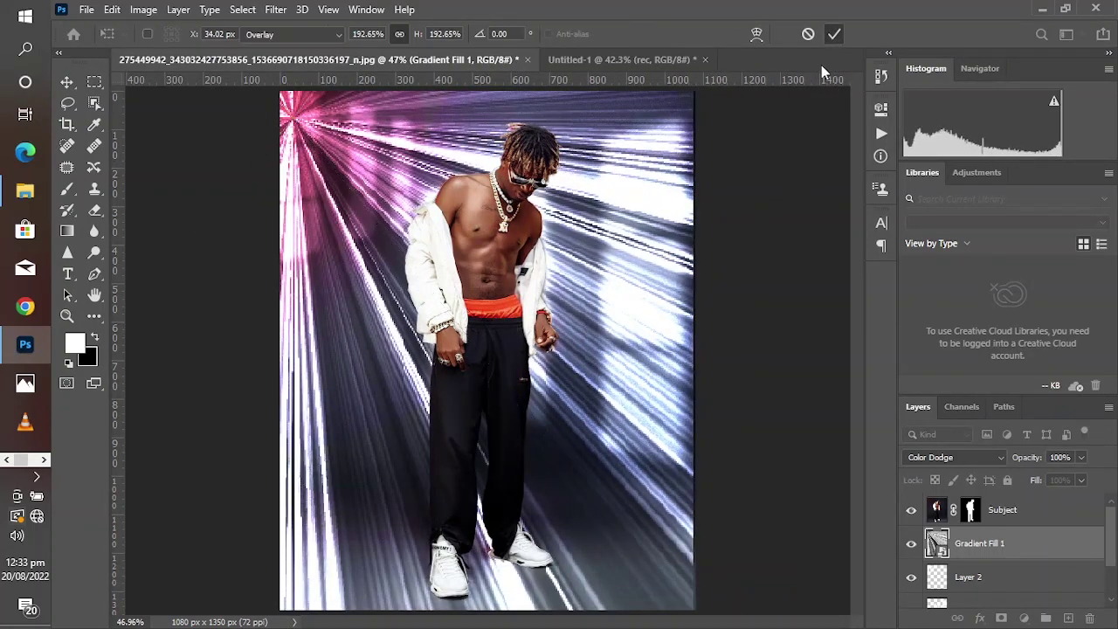
pyautogui.press('b')
pyautogui.hotkey('ctrl', 't')
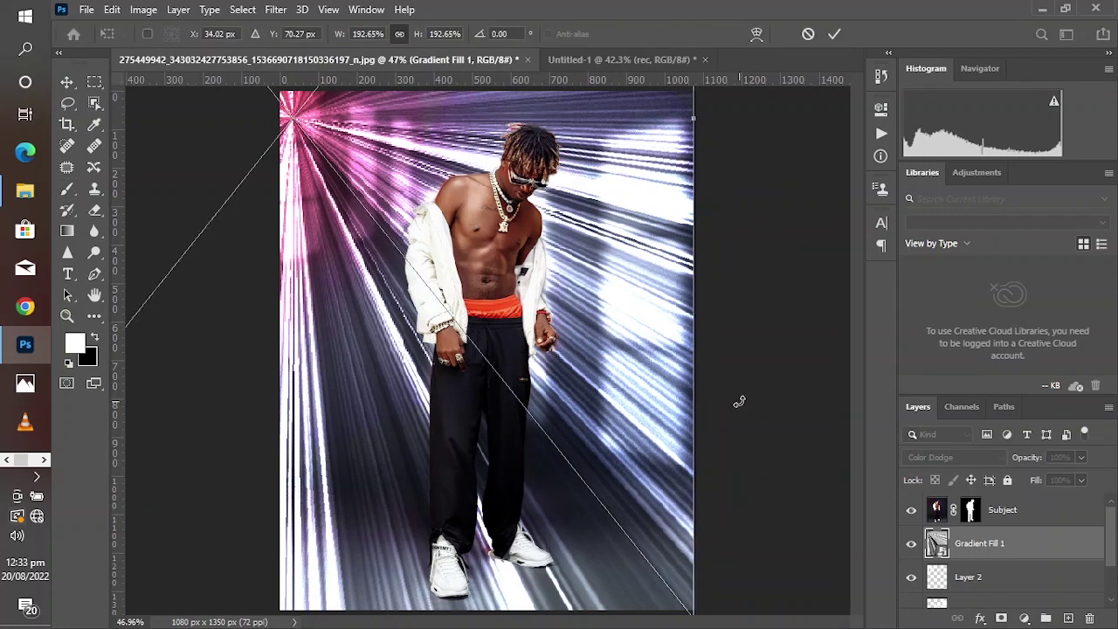
pyautogui.moveTo(469, 278); pyautogui.dragTo(367, 228)
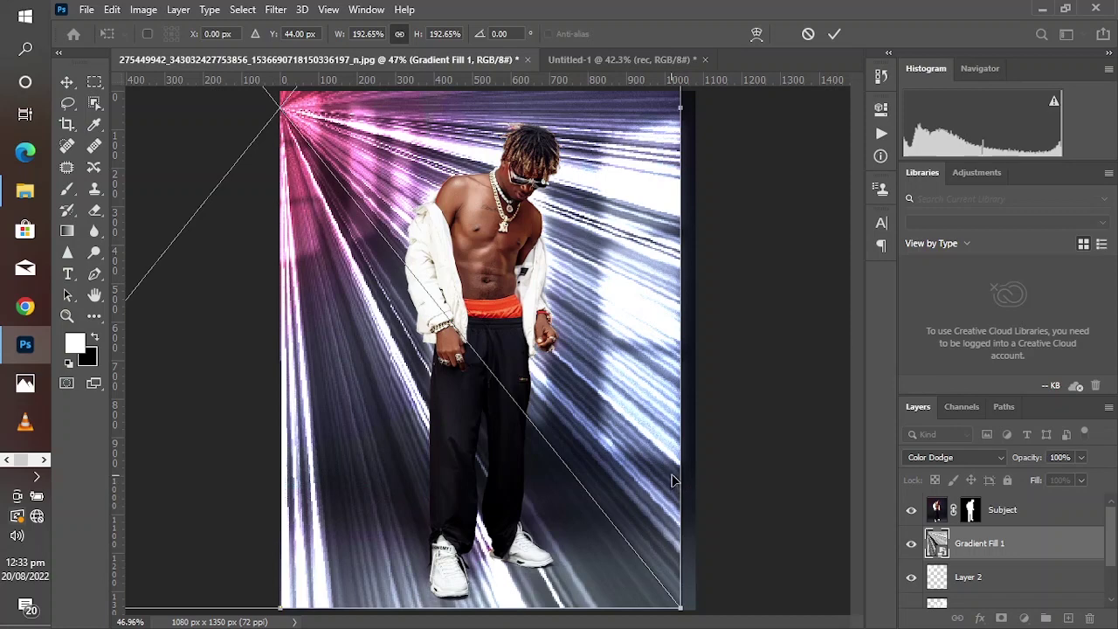
pyautogui.moveTo(682, 474); pyautogui.dragTo(700, 478)
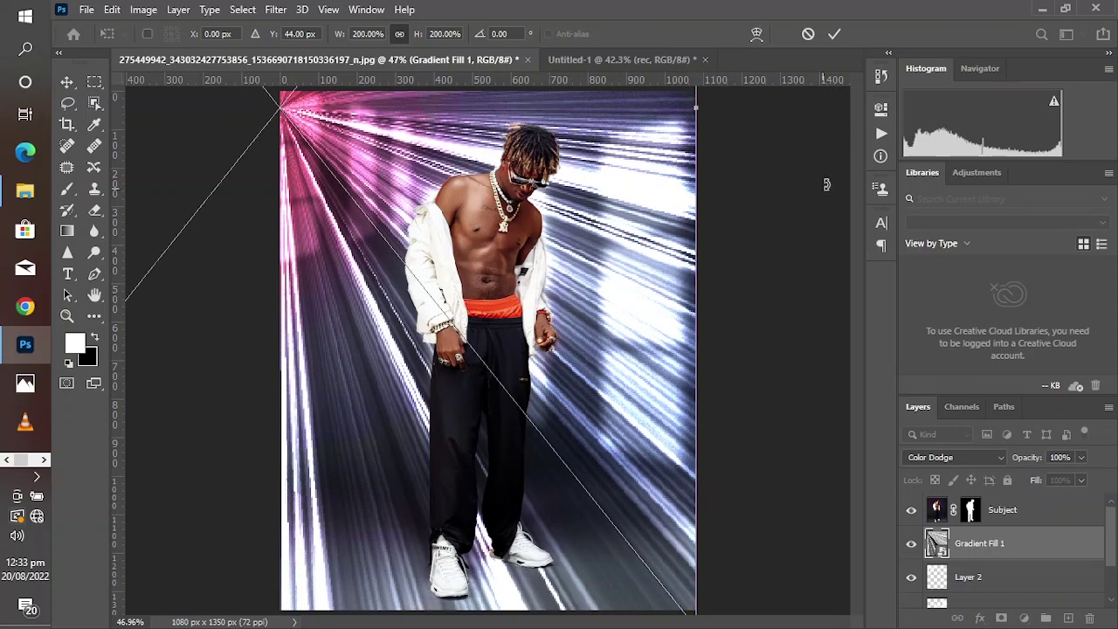
pyautogui.click(835, 34)
pyautogui.press('b')
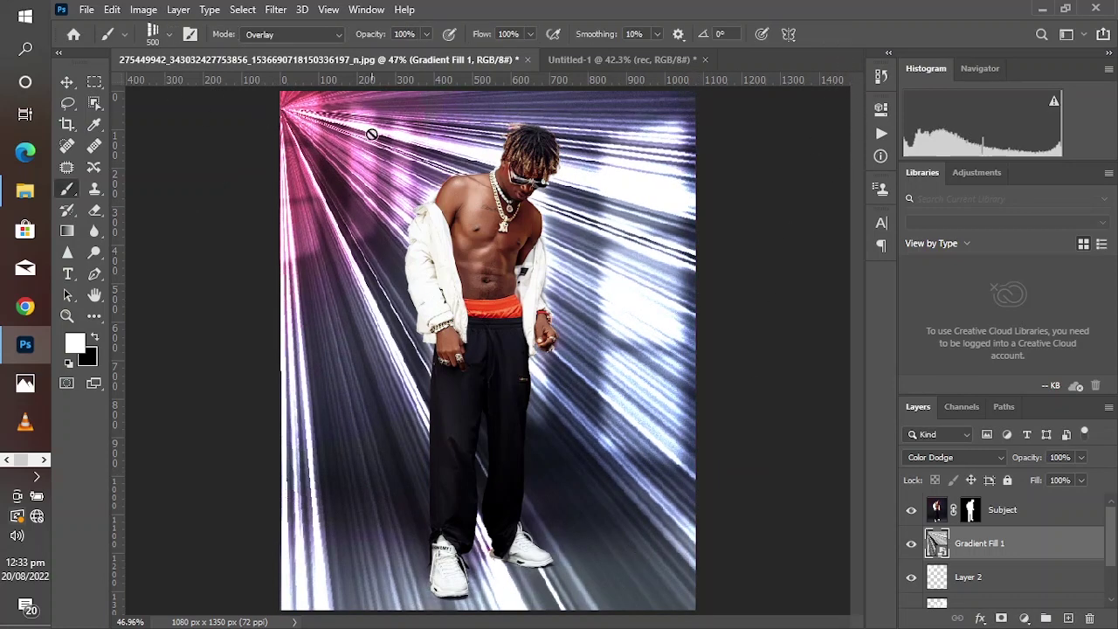
# Step: Apply a 13.9-pixel Gaussian Blur to Gradient Fill 1 and lower its fill to 63%
pyautogui.click(274, 12)
pyautogui.moveTo(369, 204)
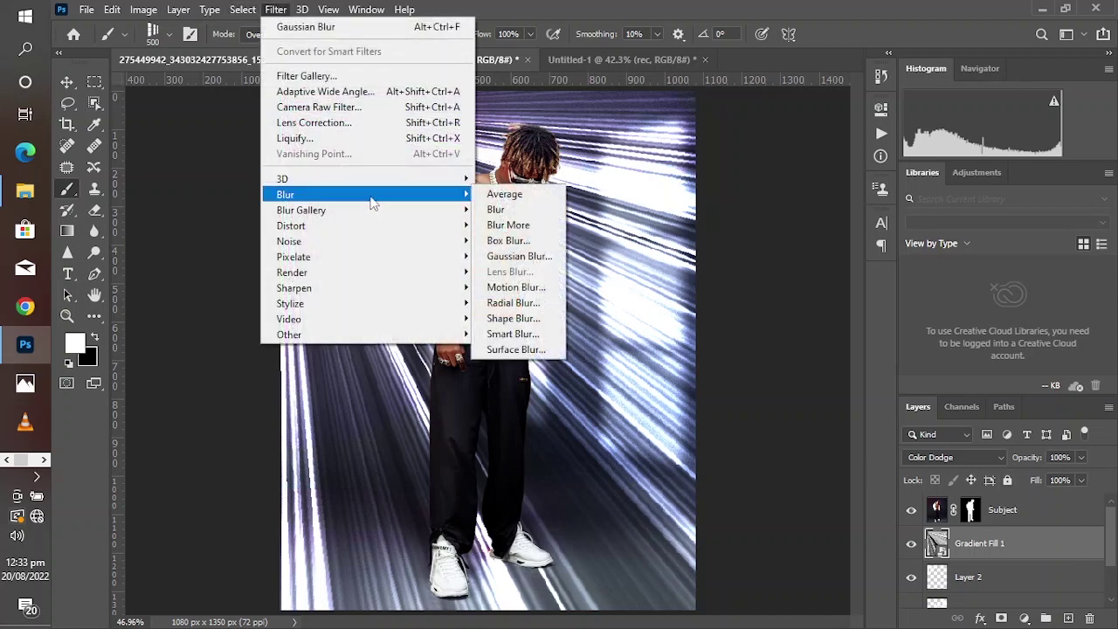
pyautogui.click(508, 258)
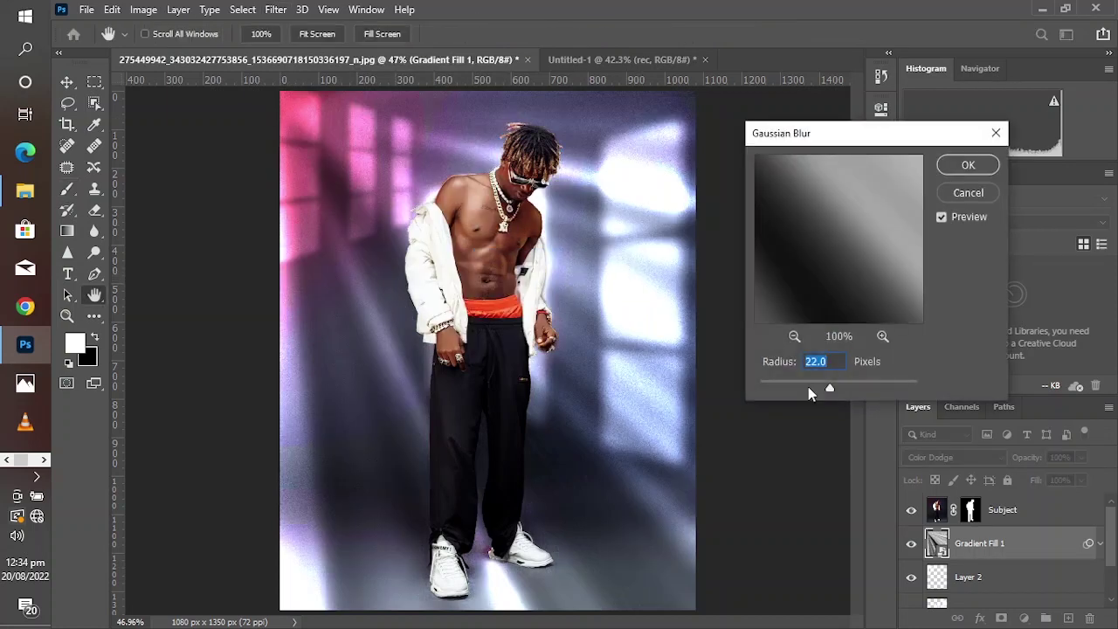
pyautogui.moveTo(804, 385); pyautogui.dragTo(826, 391)
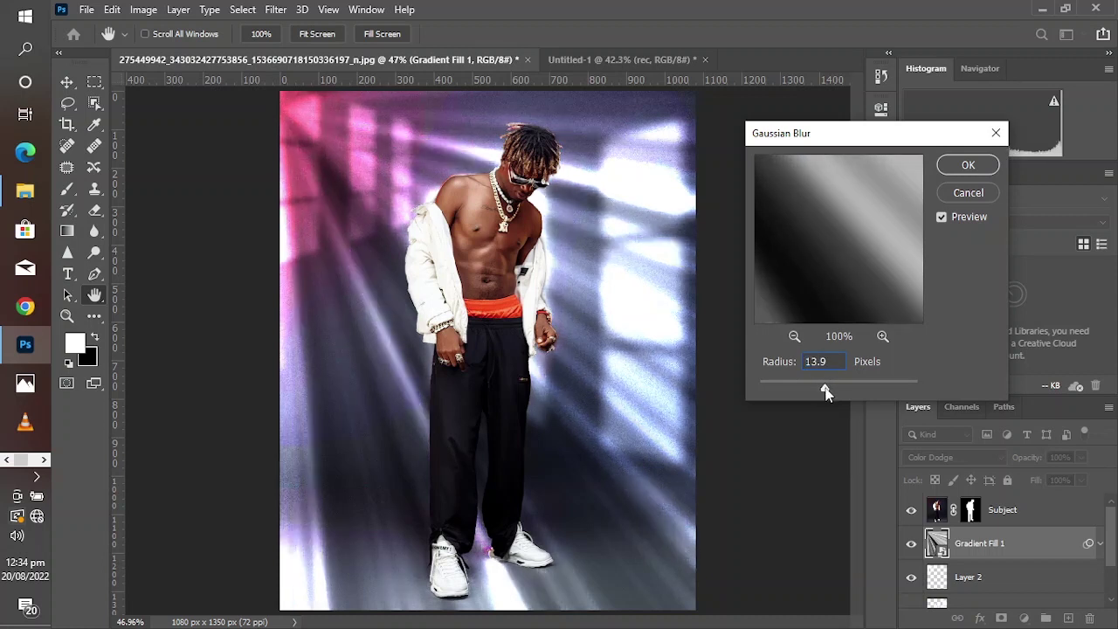
pyautogui.click(968, 169)
pyautogui.press('b')
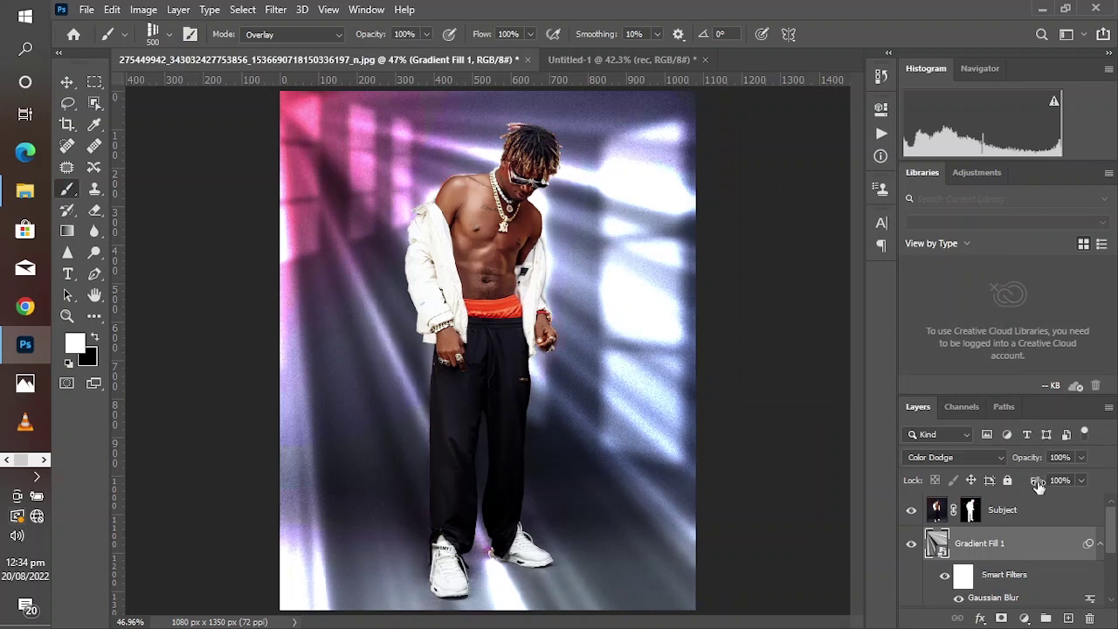
pyautogui.moveTo(1038, 487); pyautogui.dragTo(1008, 493)
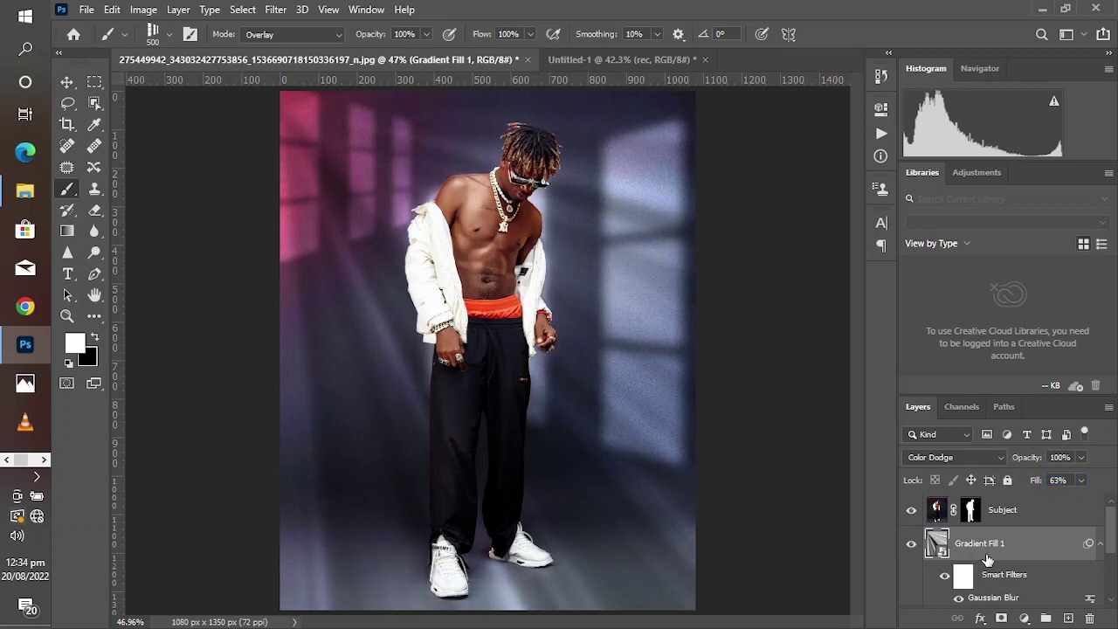
# Step: Add a layer mask to Gradient Fill 1 and choose a black-to-white gradient
pyautogui.click(1001, 617)
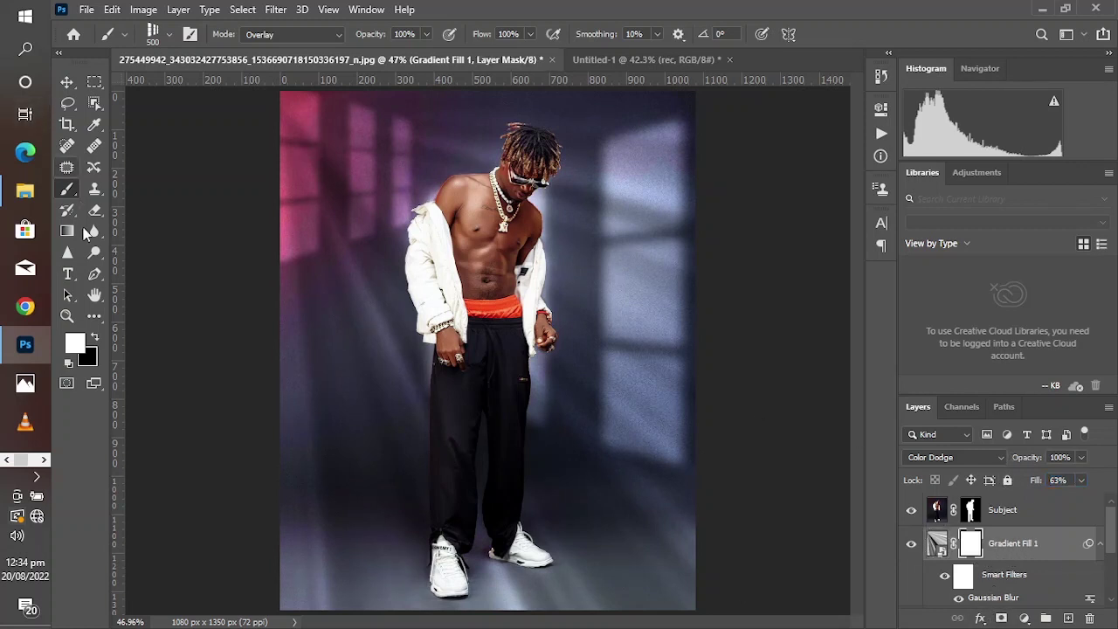
pyautogui.click(67, 231)
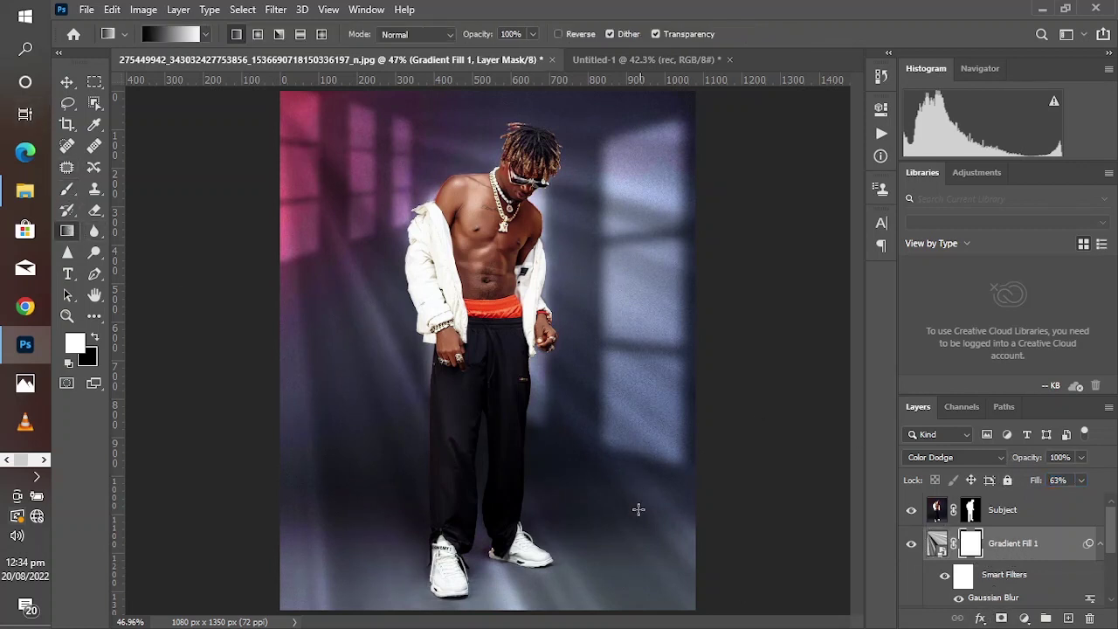
pyautogui.click(166, 30)
pyautogui.click(972, 77)
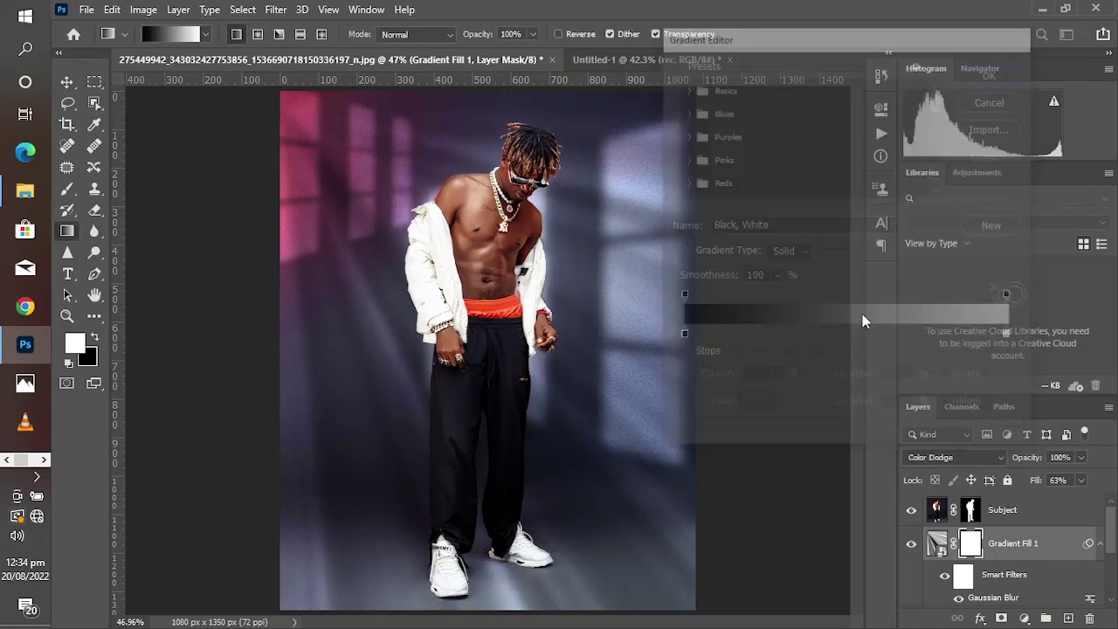
# Step: Draw the mask fade upward from the bottom corners, then drop the fill to 49%
pyautogui.moveTo(697, 610); pyautogui.dragTo(514, 323)
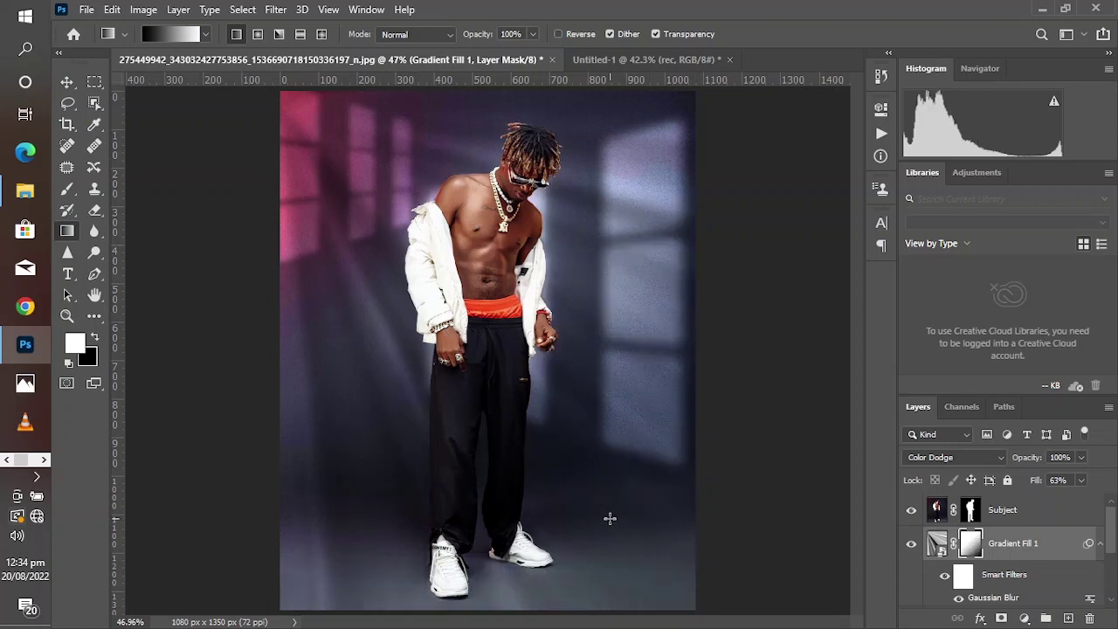
pyautogui.moveTo(609, 519); pyautogui.dragTo(519, 416)
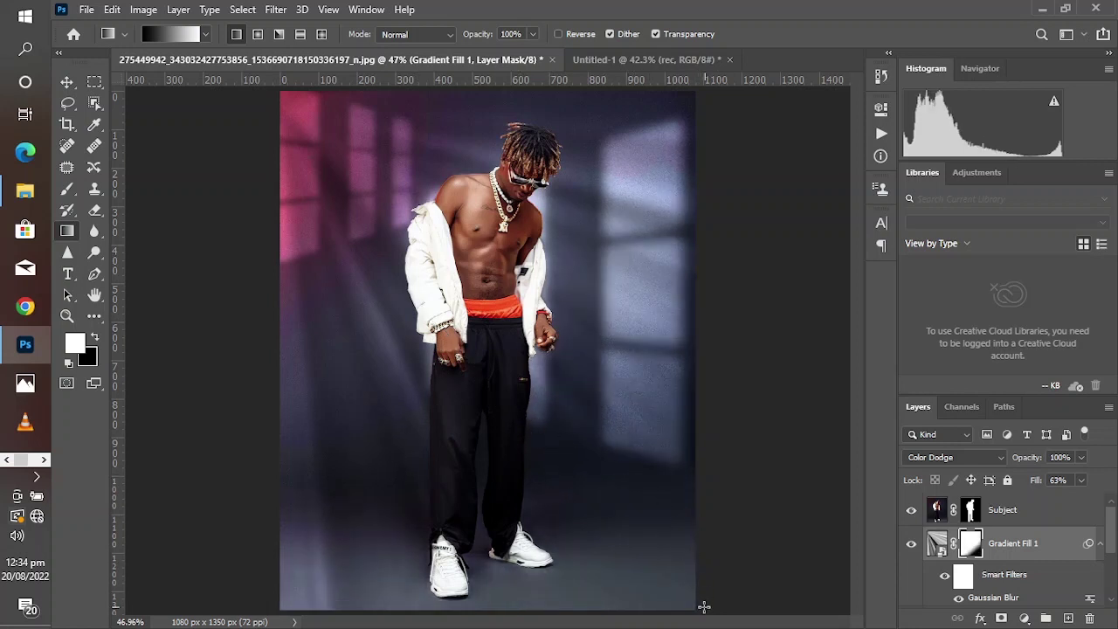
pyautogui.moveTo(694, 606); pyautogui.dragTo(420, 338)
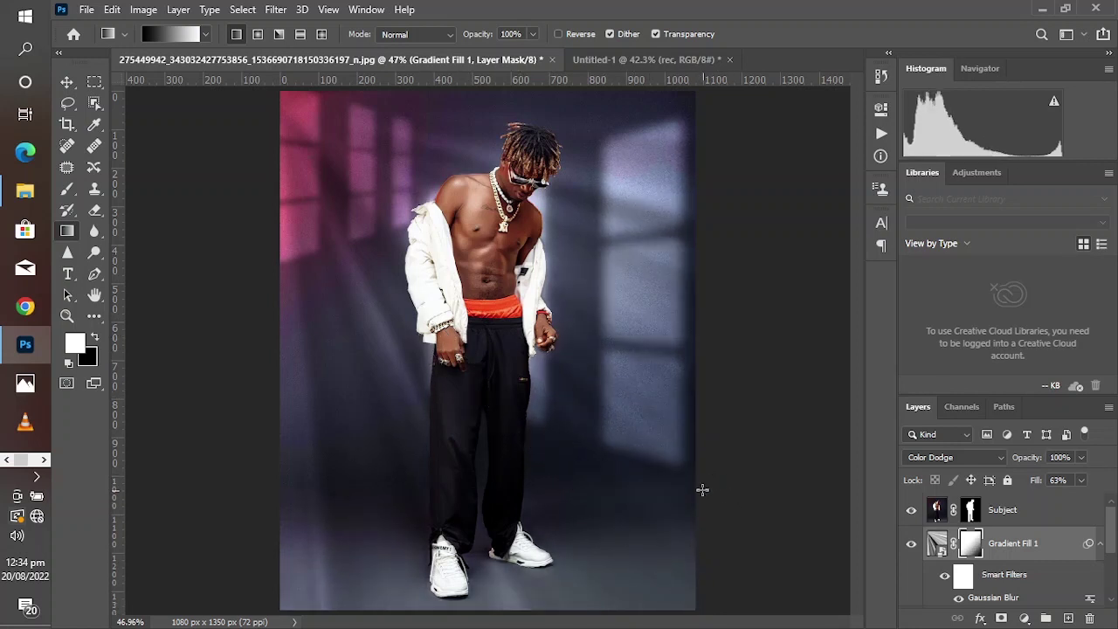
pyautogui.moveTo(283, 608); pyautogui.dragTo(308, 575)
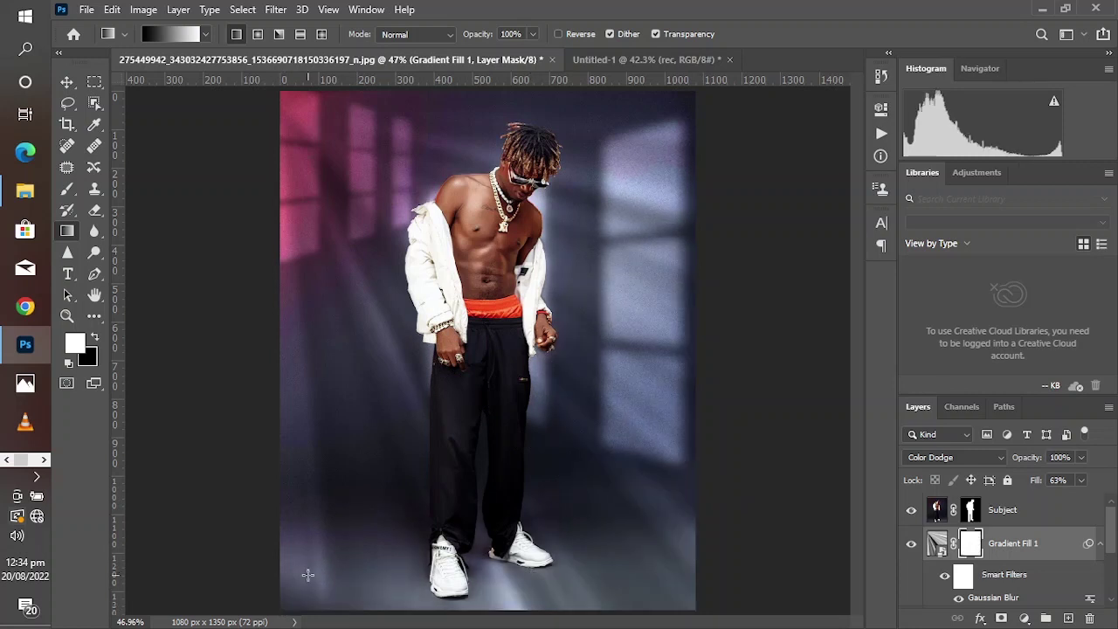
pyautogui.moveTo(695, 606); pyautogui.dragTo(424, 267)
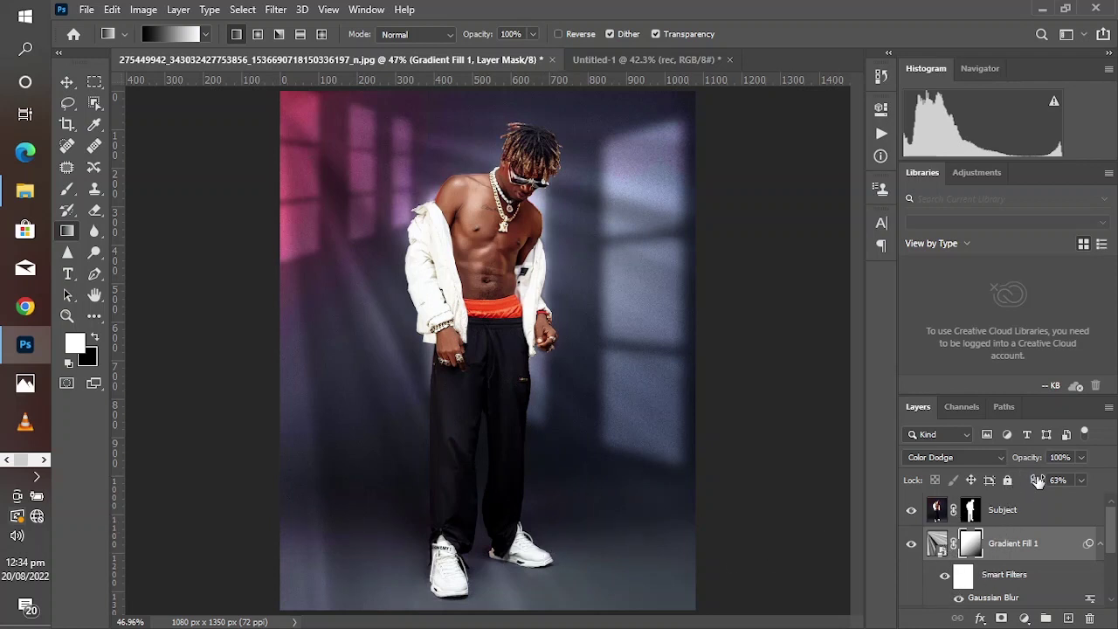
pyautogui.moveTo(1037, 481); pyautogui.dragTo(1028, 484)
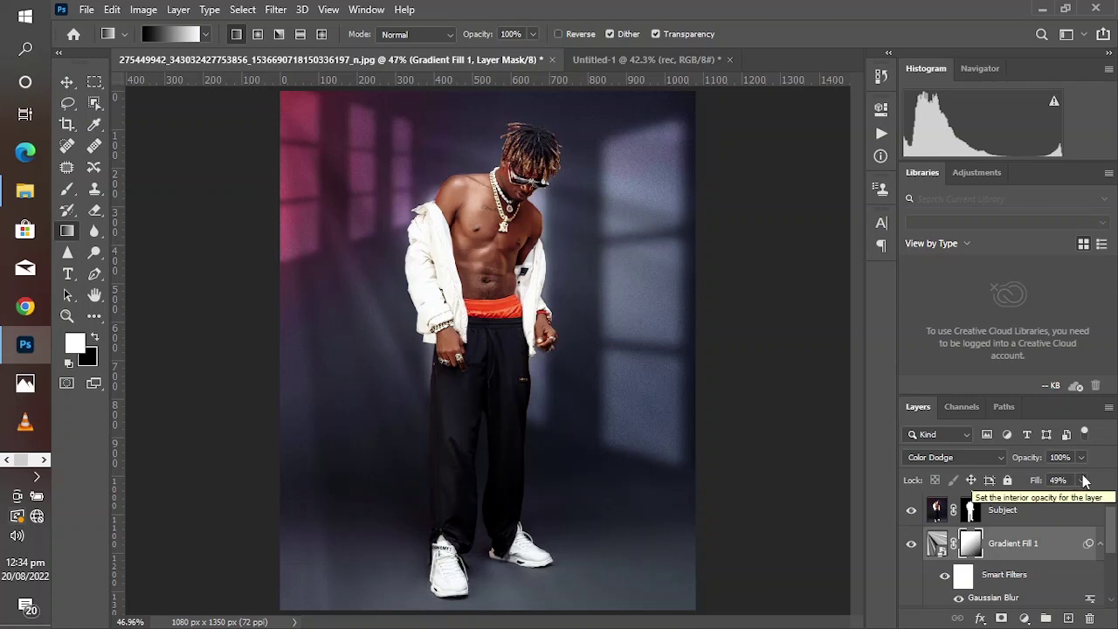
pyautogui.scroll(-3, 1046, 555)
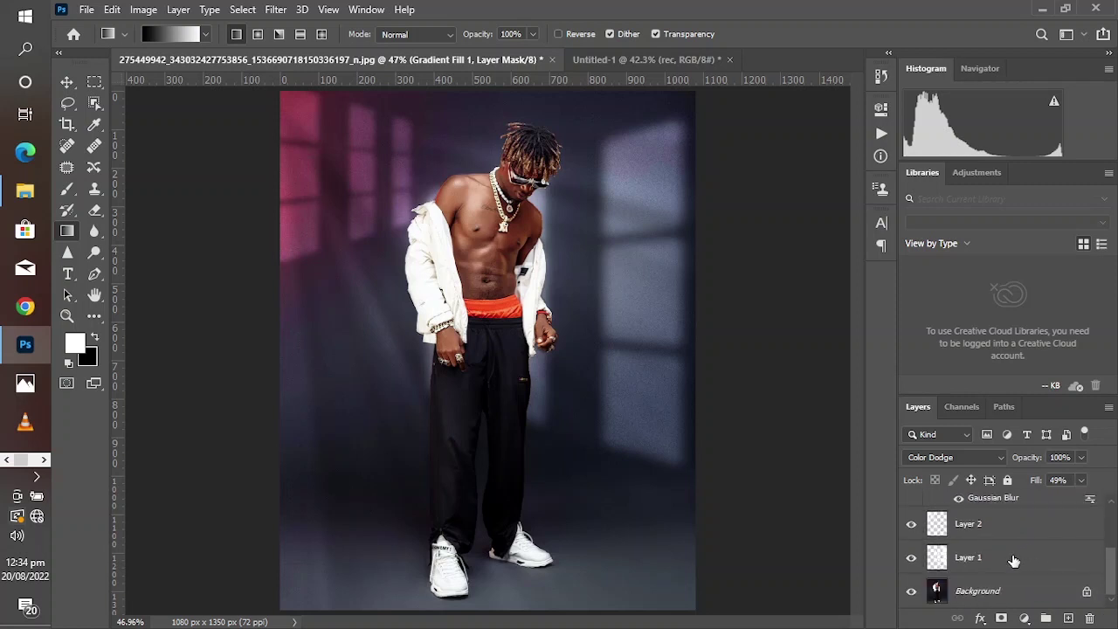
pyautogui.keyDown('alt'); pyautogui.click(911, 591); pyautogui.keyUp('alt')
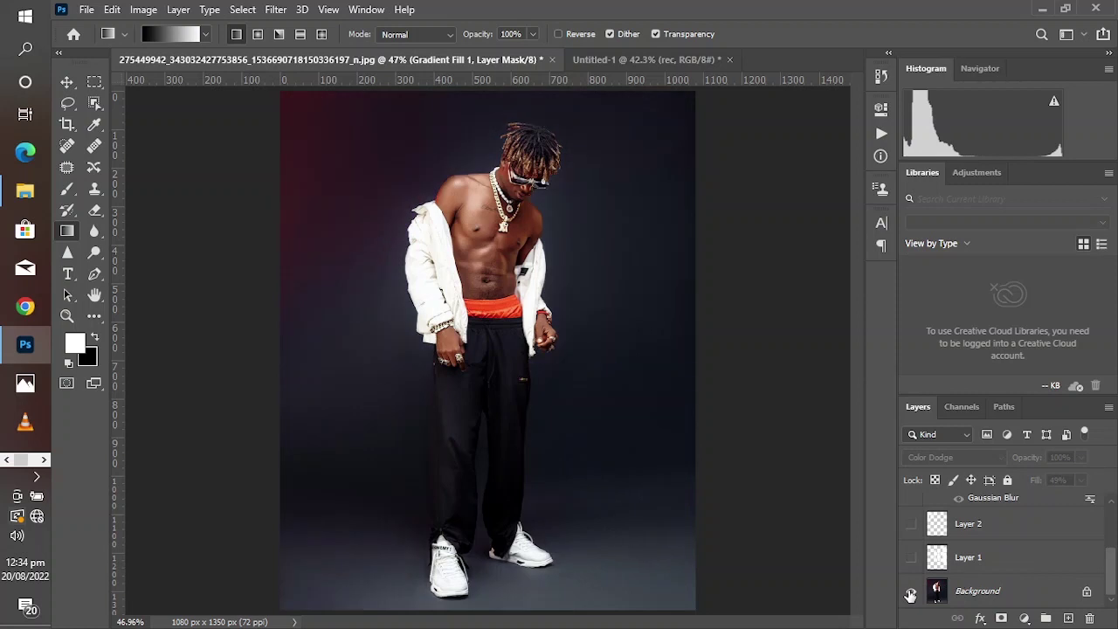
pyautogui.keyDown('alt'); pyautogui.click(911, 591); pyautogui.keyUp('alt')
pyautogui.keyDown('alt'); pyautogui.click(911, 591); pyautogui.keyUp('alt')
pyautogui.keyDown('alt'); pyautogui.click(911, 592); pyautogui.keyUp('alt')
pyautogui.keyDown('alt'); pyautogui.click(911, 591); pyautogui.keyUp('alt')
pyautogui.keyDown('alt'); pyautogui.click(911, 592); pyautogui.keyUp('alt')
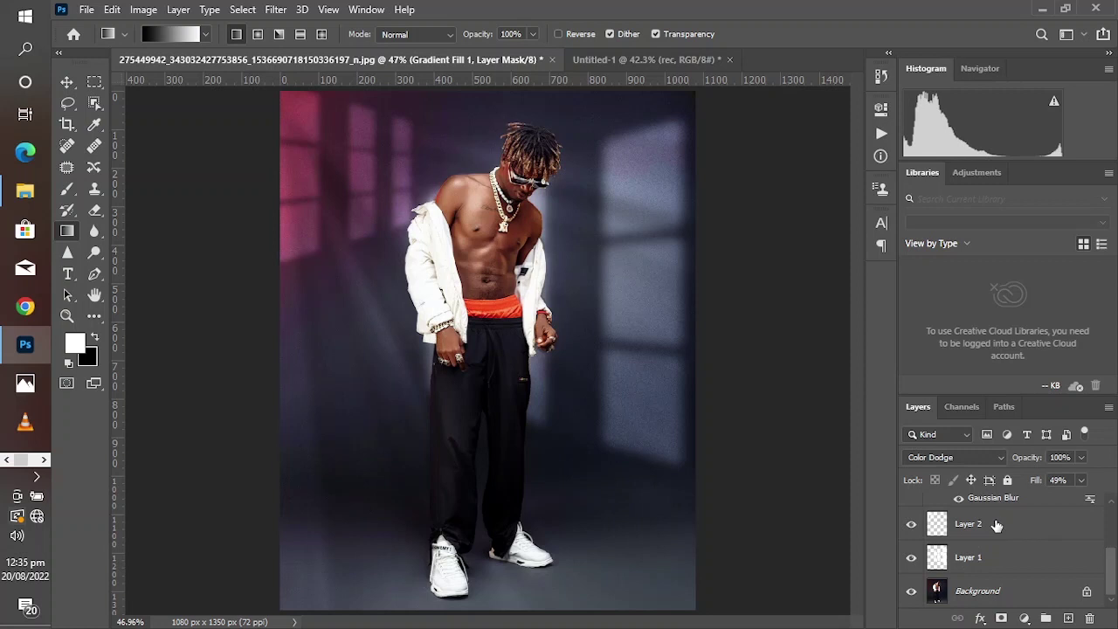
pyautogui.click(910, 559)
pyautogui.click(910, 559)
pyautogui.click(975, 562)
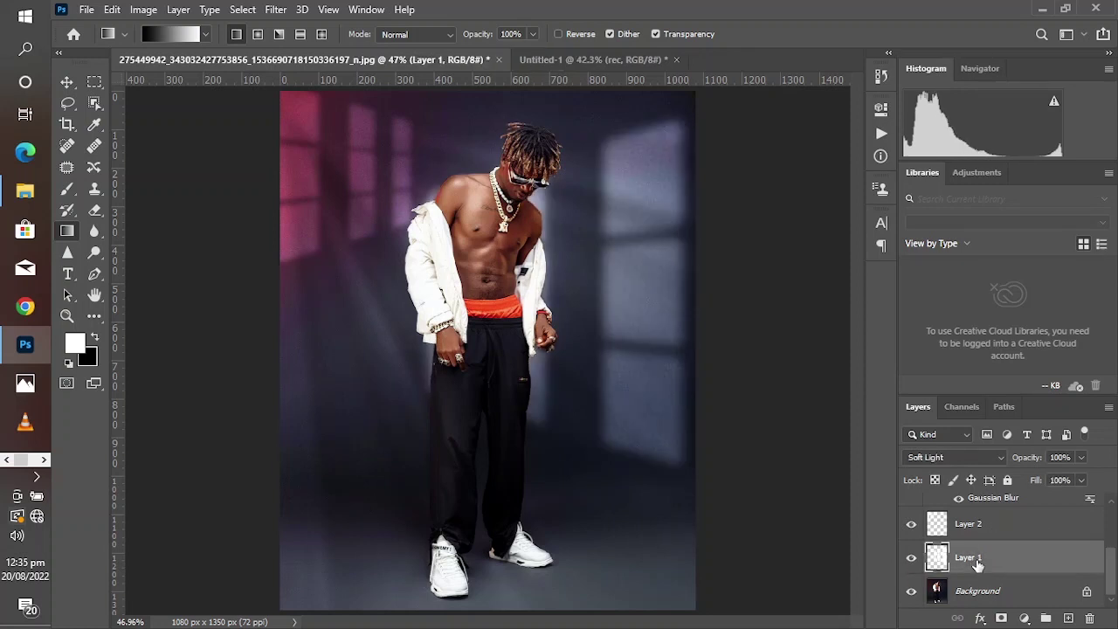
# Step: Move Layer 1's window light up about 44 px
pyautogui.hotkey('ctrl', 't')
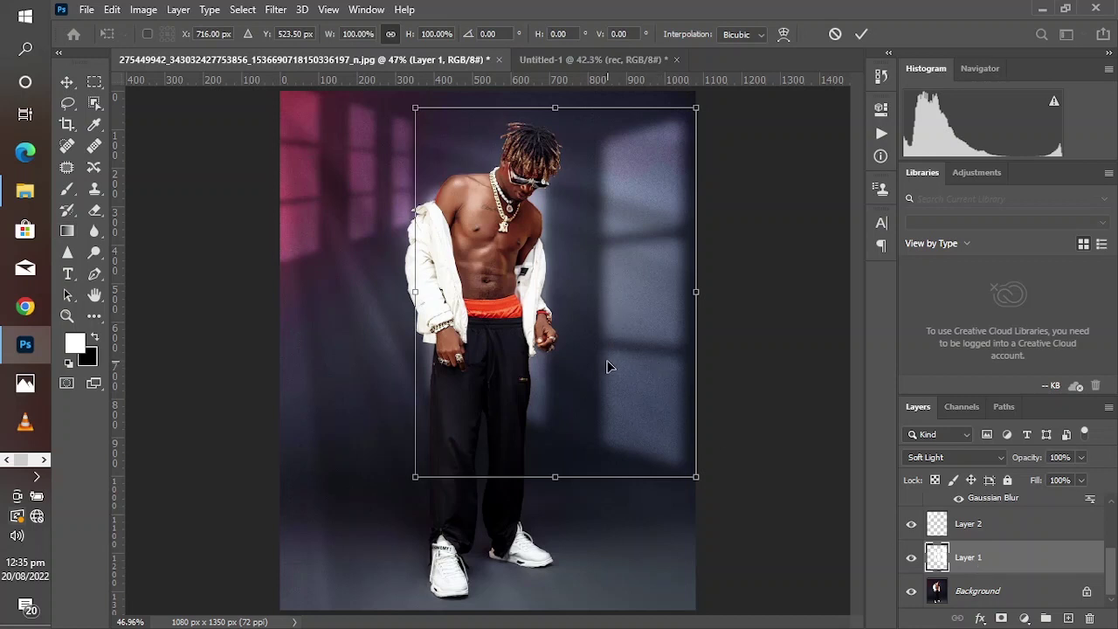
pyautogui.moveTo(606, 367); pyautogui.dragTo(615, 354)
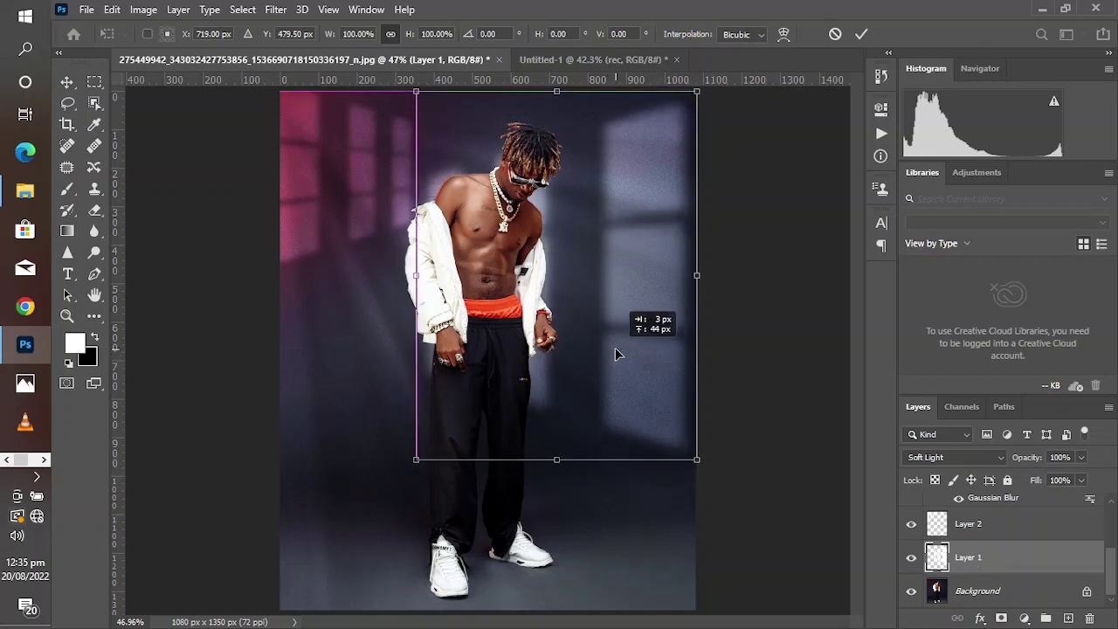
pyautogui.moveTo(615, 350); pyautogui.dragTo(615, 347)
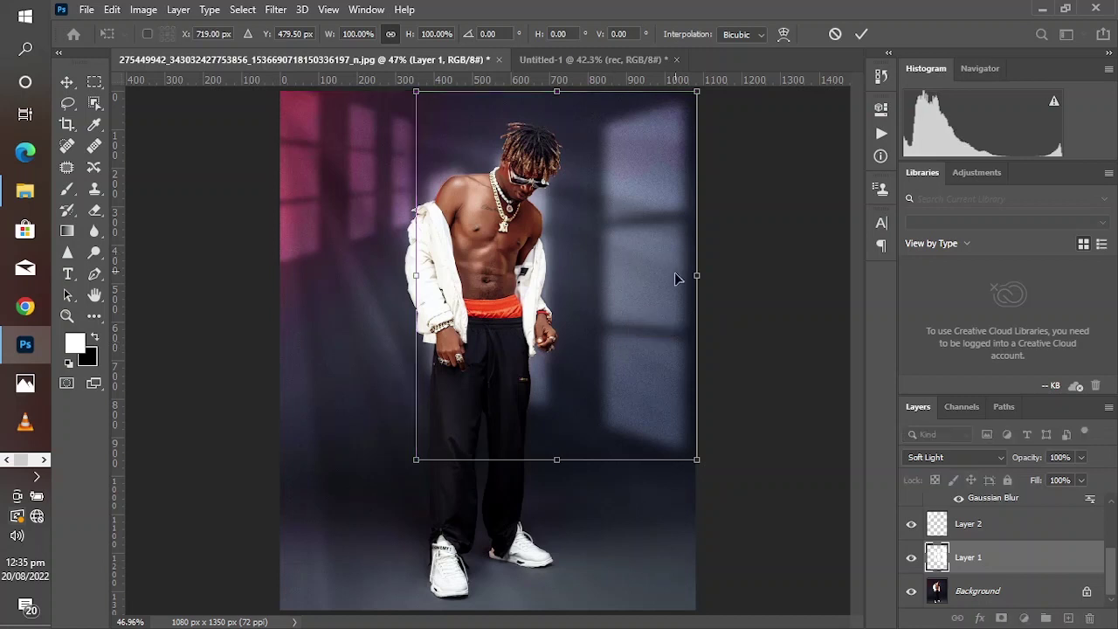
pyautogui.click(862, 34)
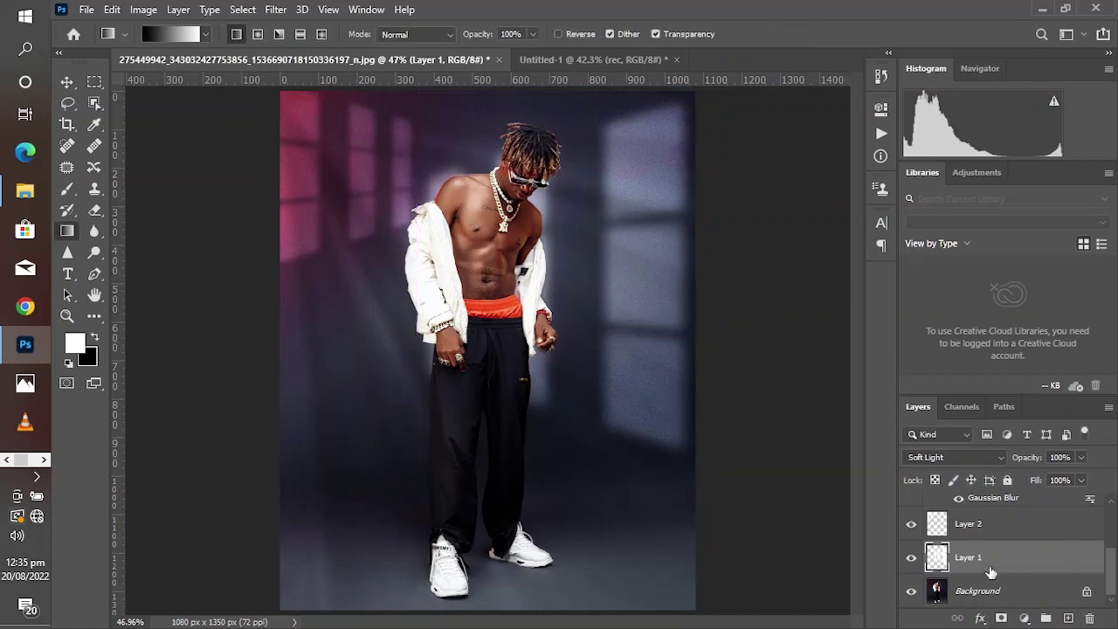
# Step: Toggle the Background photo's visibility to compare the light layers, then zoom out
pyautogui.click(1067, 618)
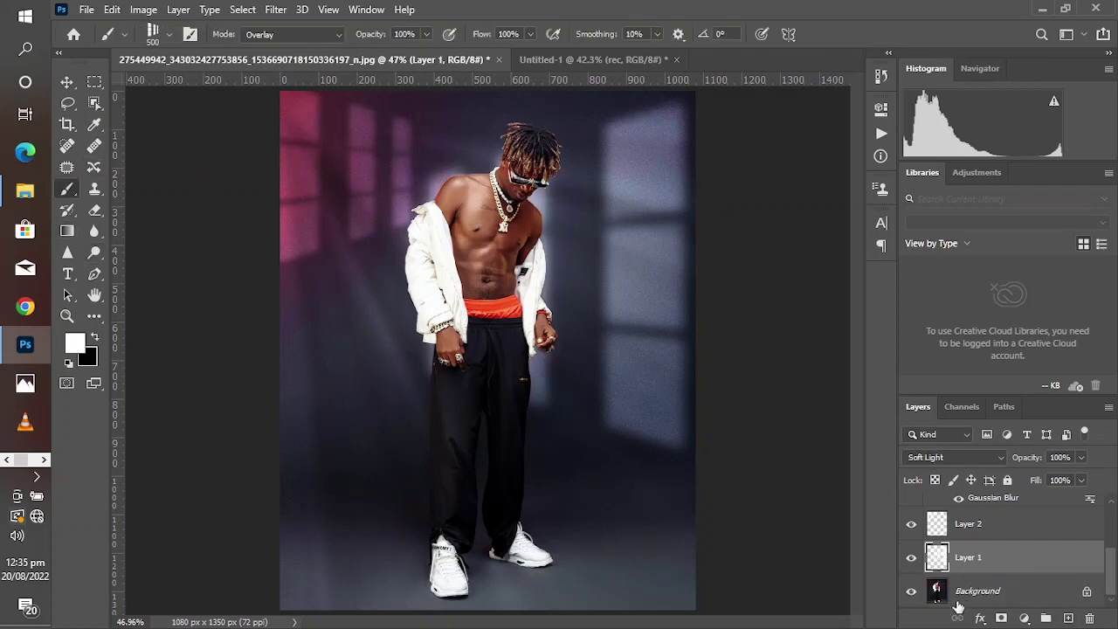
pyautogui.click(911, 592)
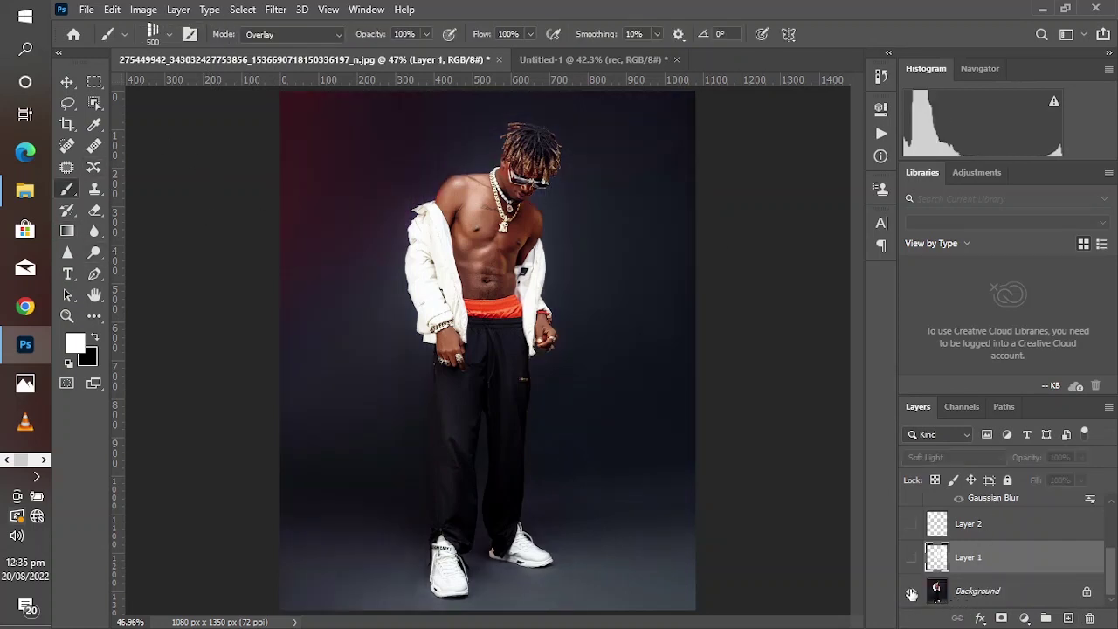
pyautogui.click(911, 591)
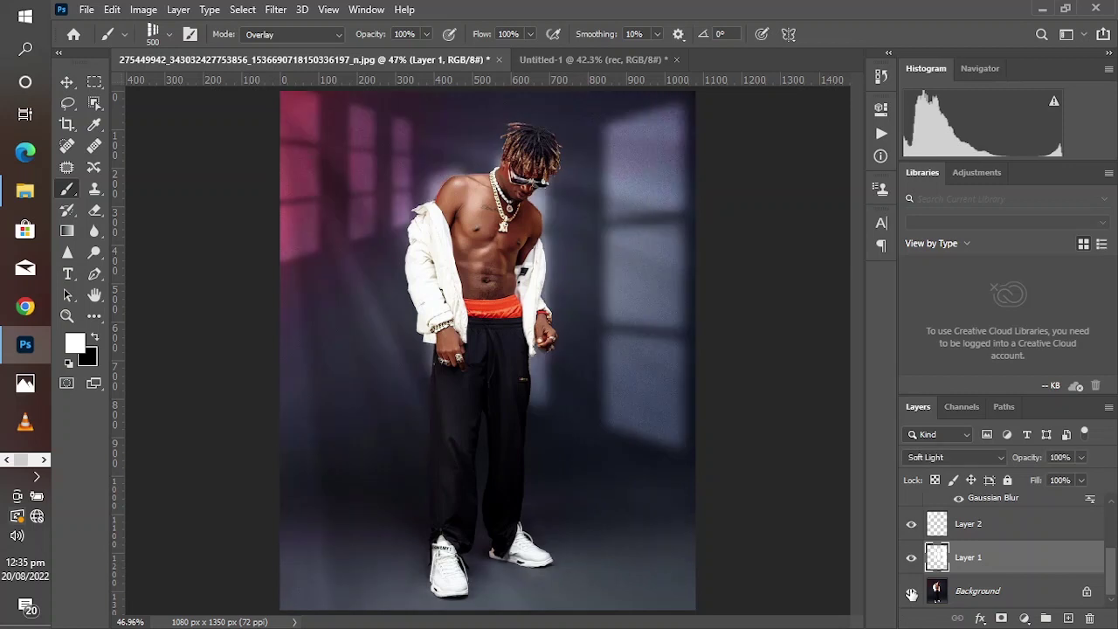
pyautogui.click(911, 592)
pyautogui.click(911, 591)
pyautogui.hotkey('ctrl', '-')
pyautogui.hotkey('ctrl', '-')
pyautogui.hotkey('ctrl', '-')
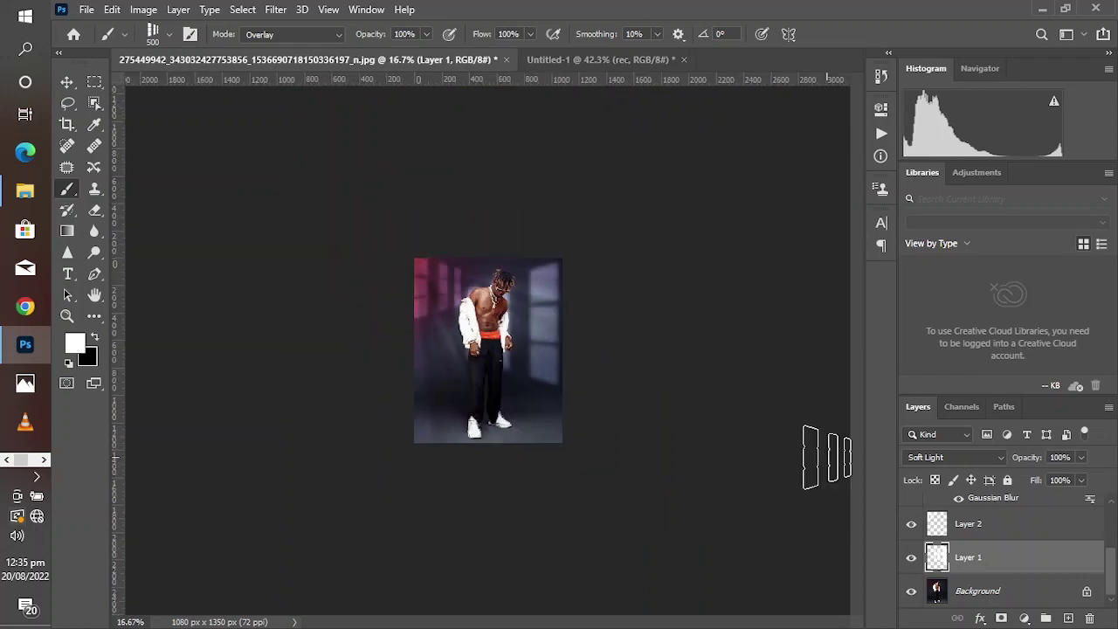
# Step: Fit the poster to the window; set fills to Layer 1 57%, Layer 2 79%, Gradient Fill 1 40%
pyautogui.click(328, 9)
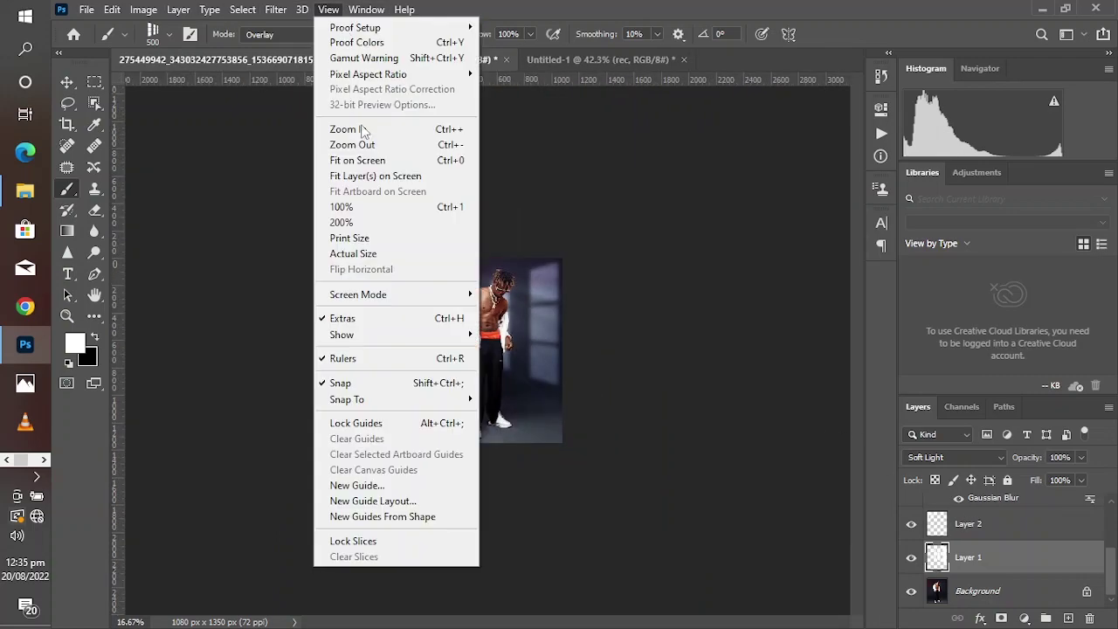
pyautogui.click(369, 175)
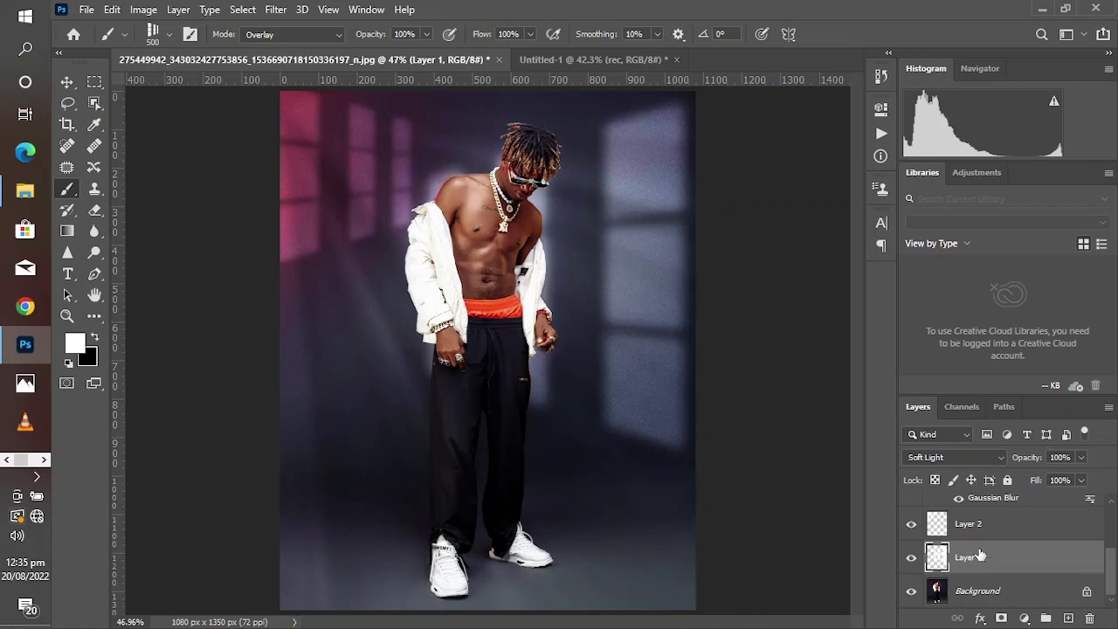
pyautogui.moveTo(1034, 485)
pyautogui.mouseDown()
pyautogui.moveTo(997, 493)
pyautogui.moveTo(1015, 487)
pyautogui.mouseUp()
pyautogui.click(1000, 524)
pyautogui.scroll(2, 1004, 546)
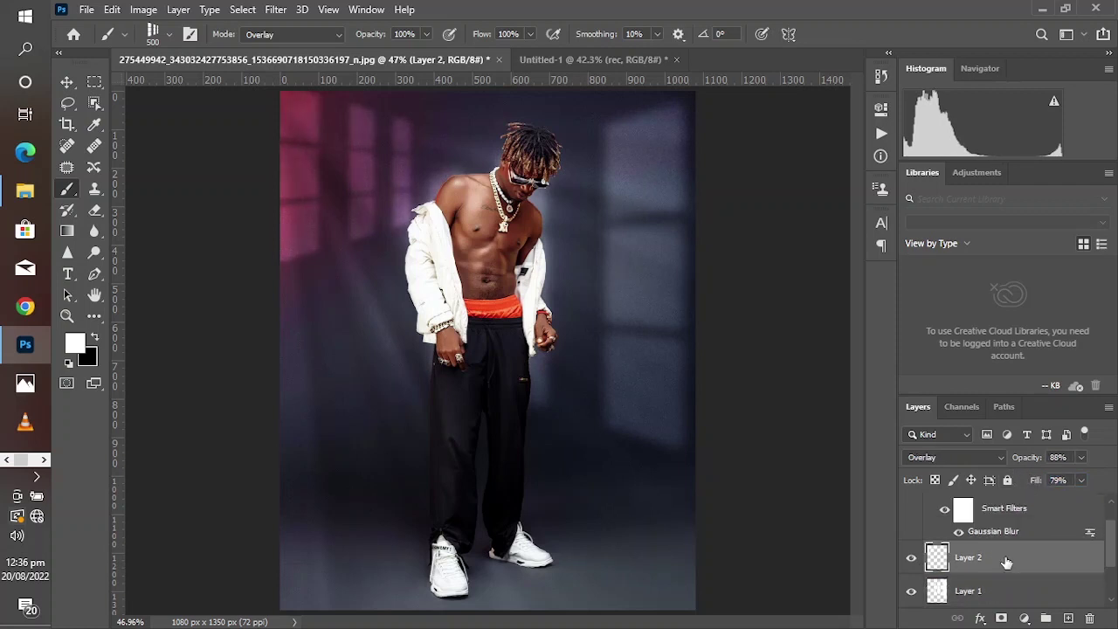
pyautogui.click(1011, 523)
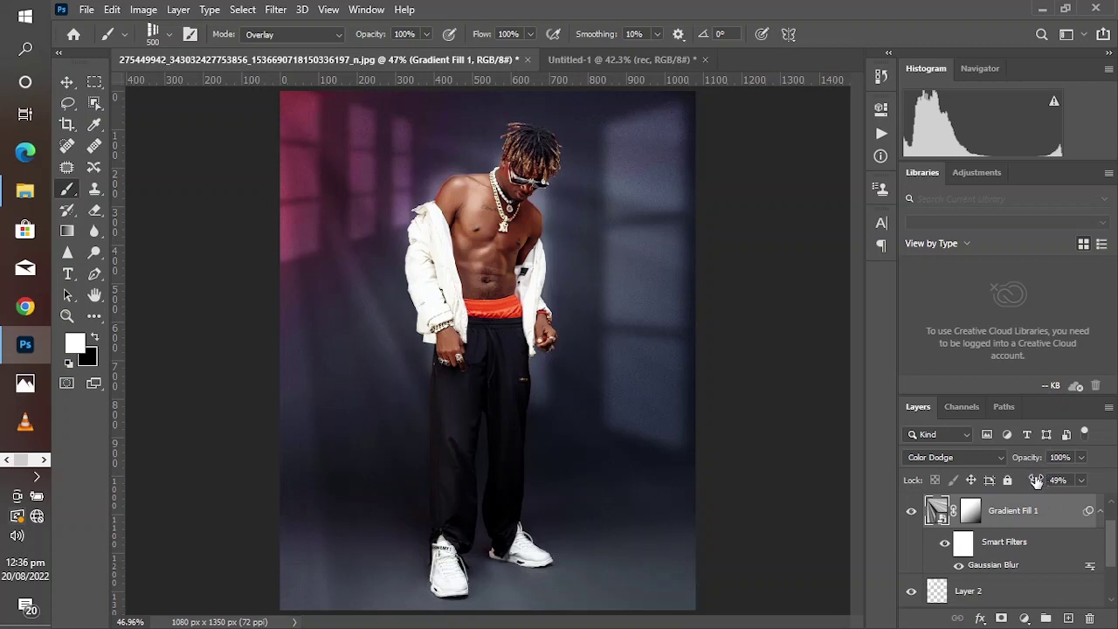
pyautogui.moveTo(1035, 482); pyautogui.dragTo(1029, 483)
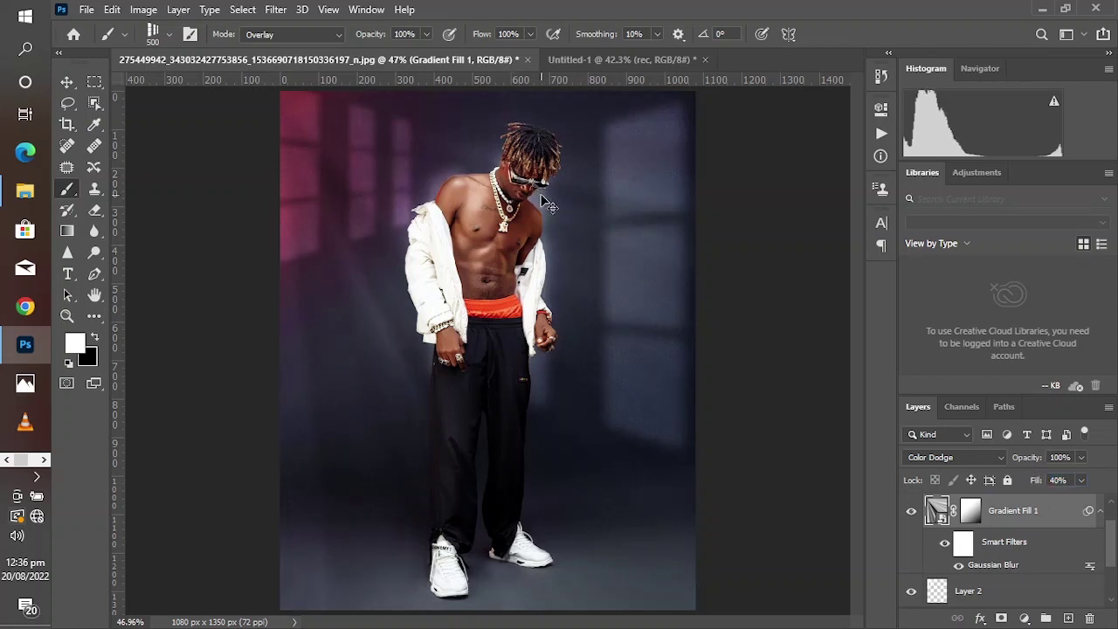
pyautogui.hotkey('ctrl', '-')
pyautogui.hotkey('ctrl', '-')
pyautogui.hotkey('ctrl', '-')
pyautogui.hotkey('ctrl', '-')
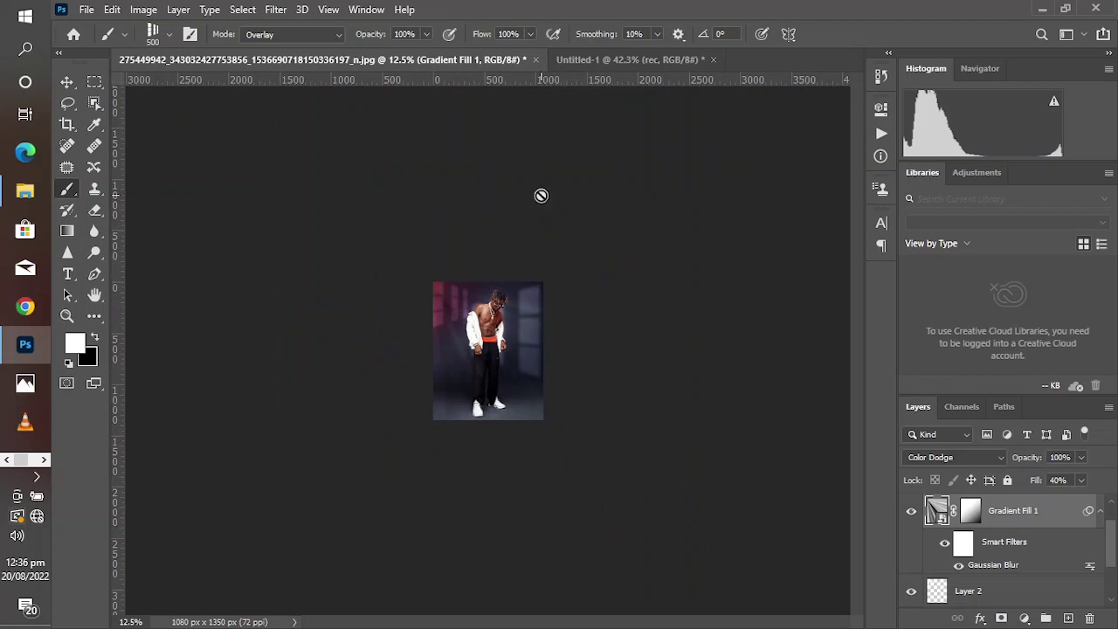